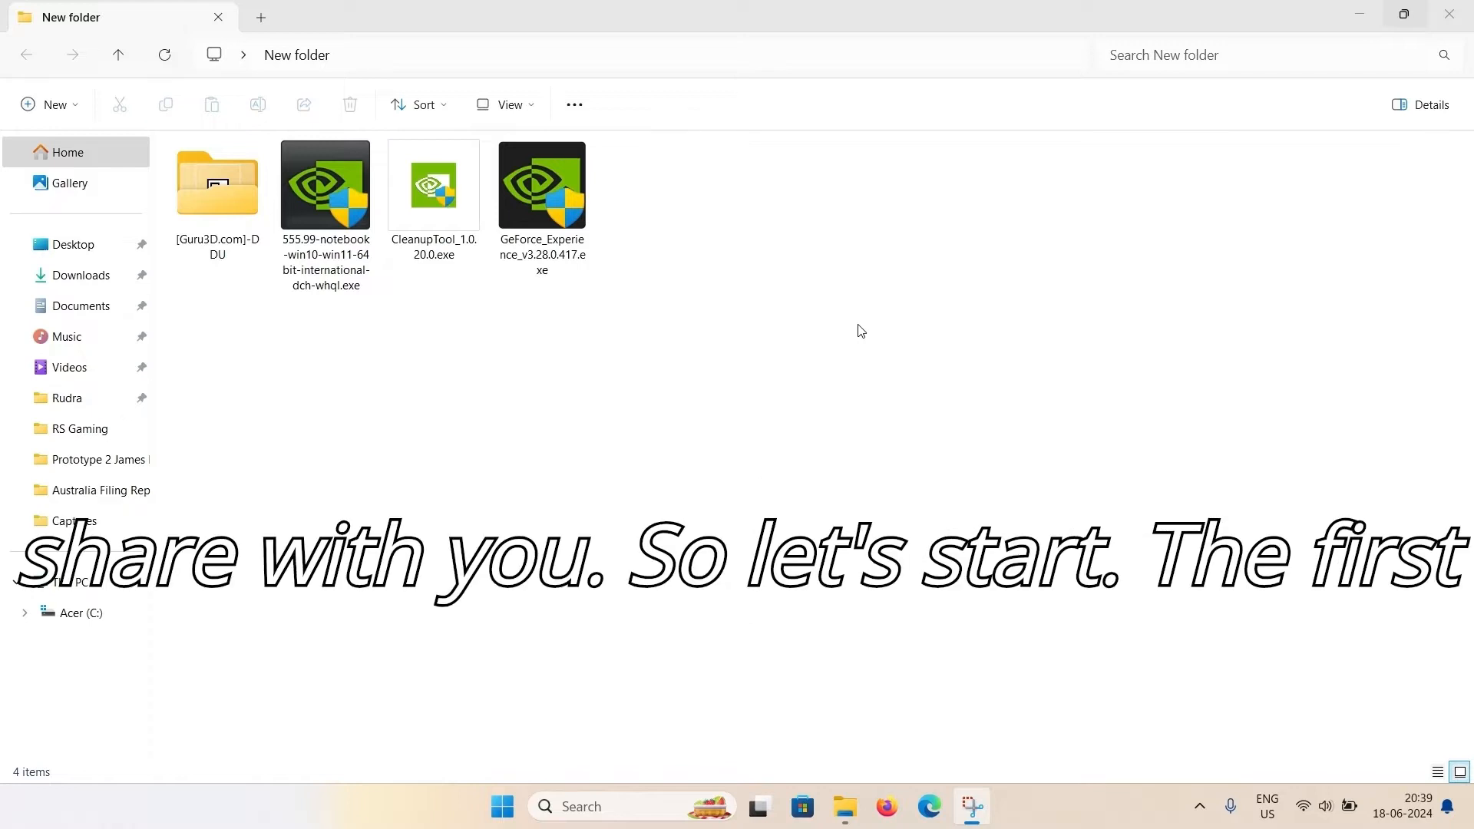
# Open the installed apps list in Settings, examine the NVIDIA entries, and close Settings
pyautogui.click(807, 307)
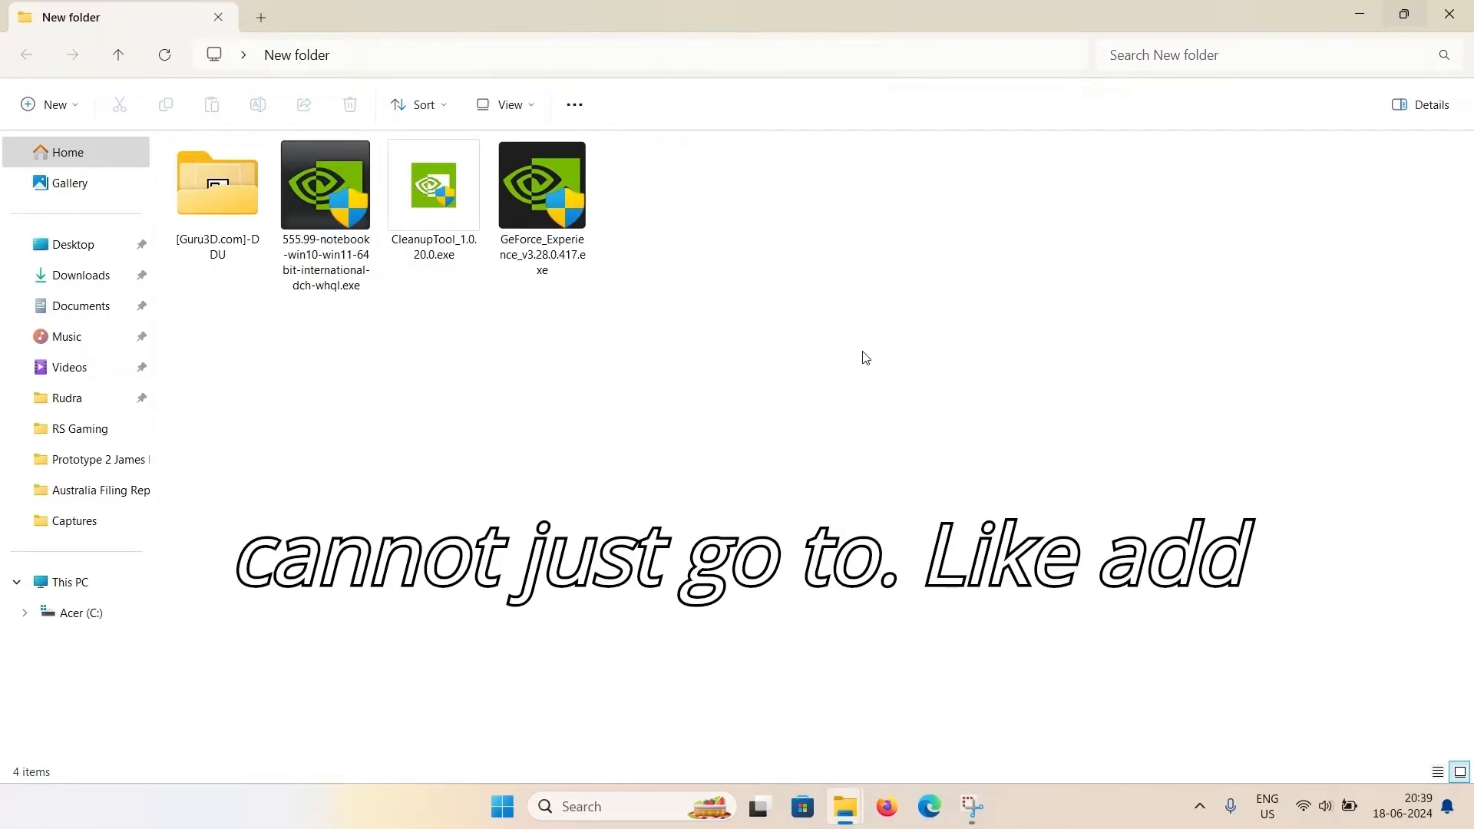
pyautogui.click(496, 787)
pyautogui.write('add')
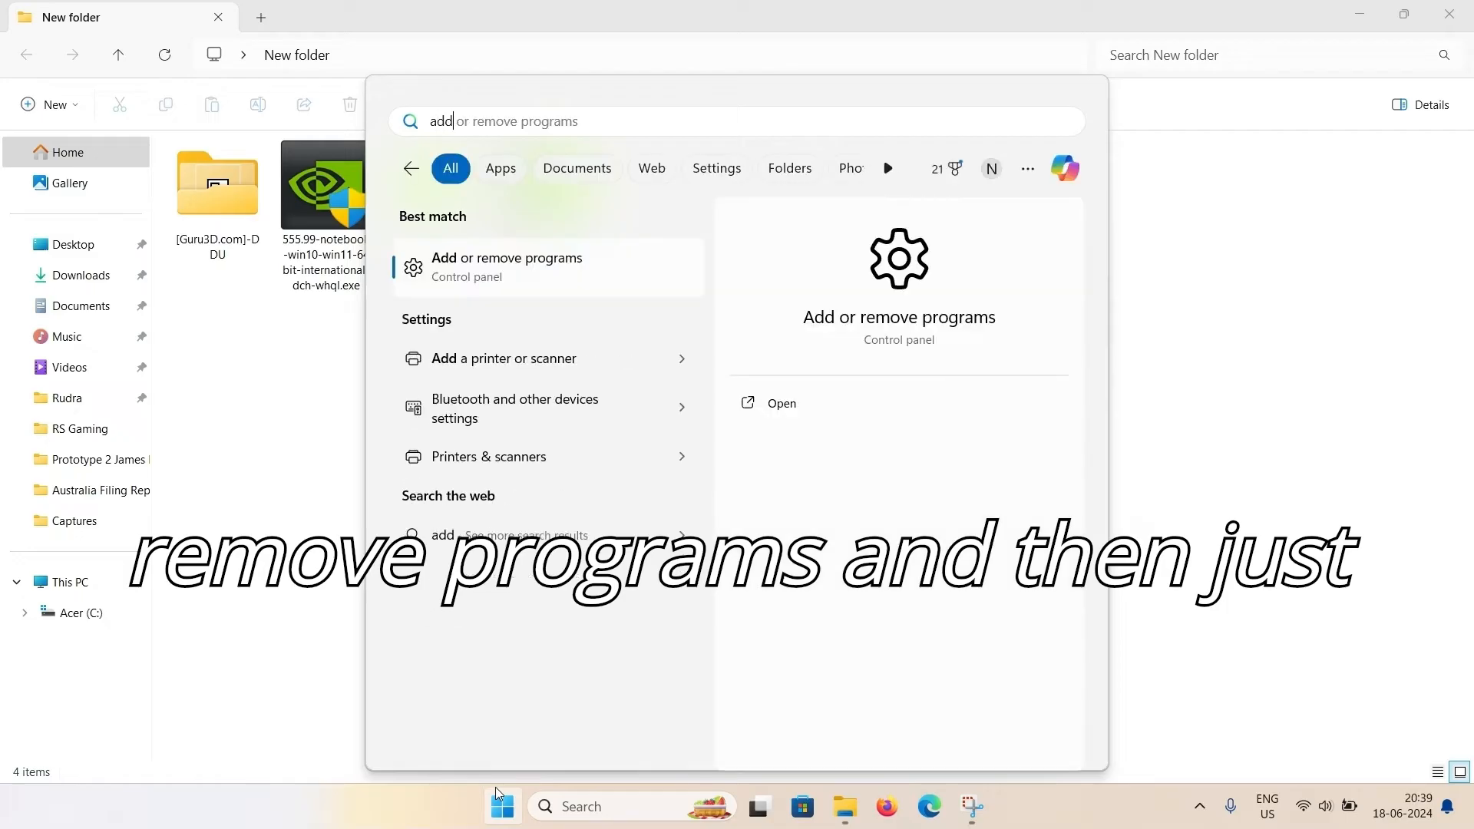
pyautogui.press('Return')
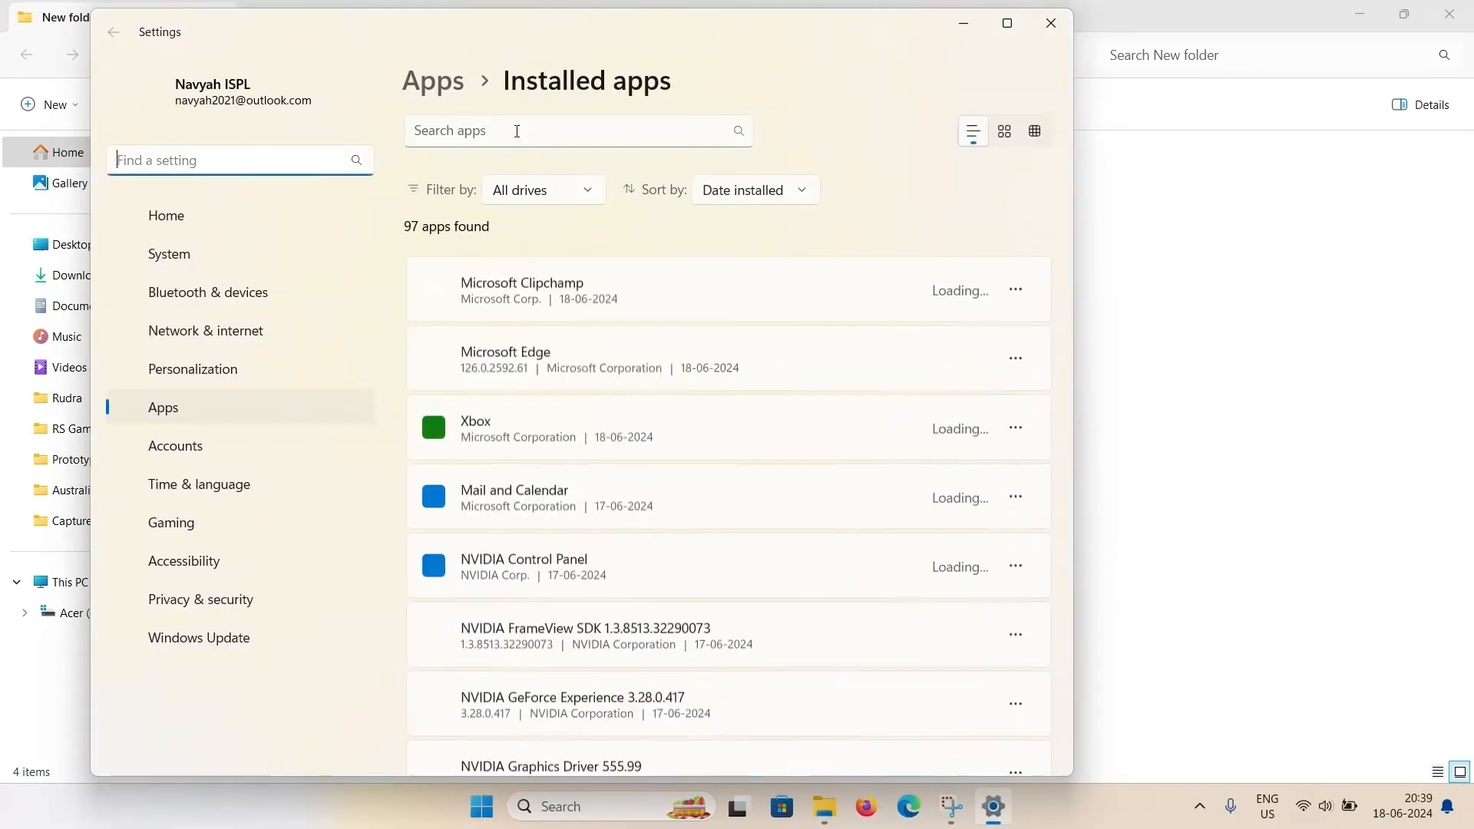
pyautogui.click(518, 131)
pyautogui.scroll(-5, 740, 398)
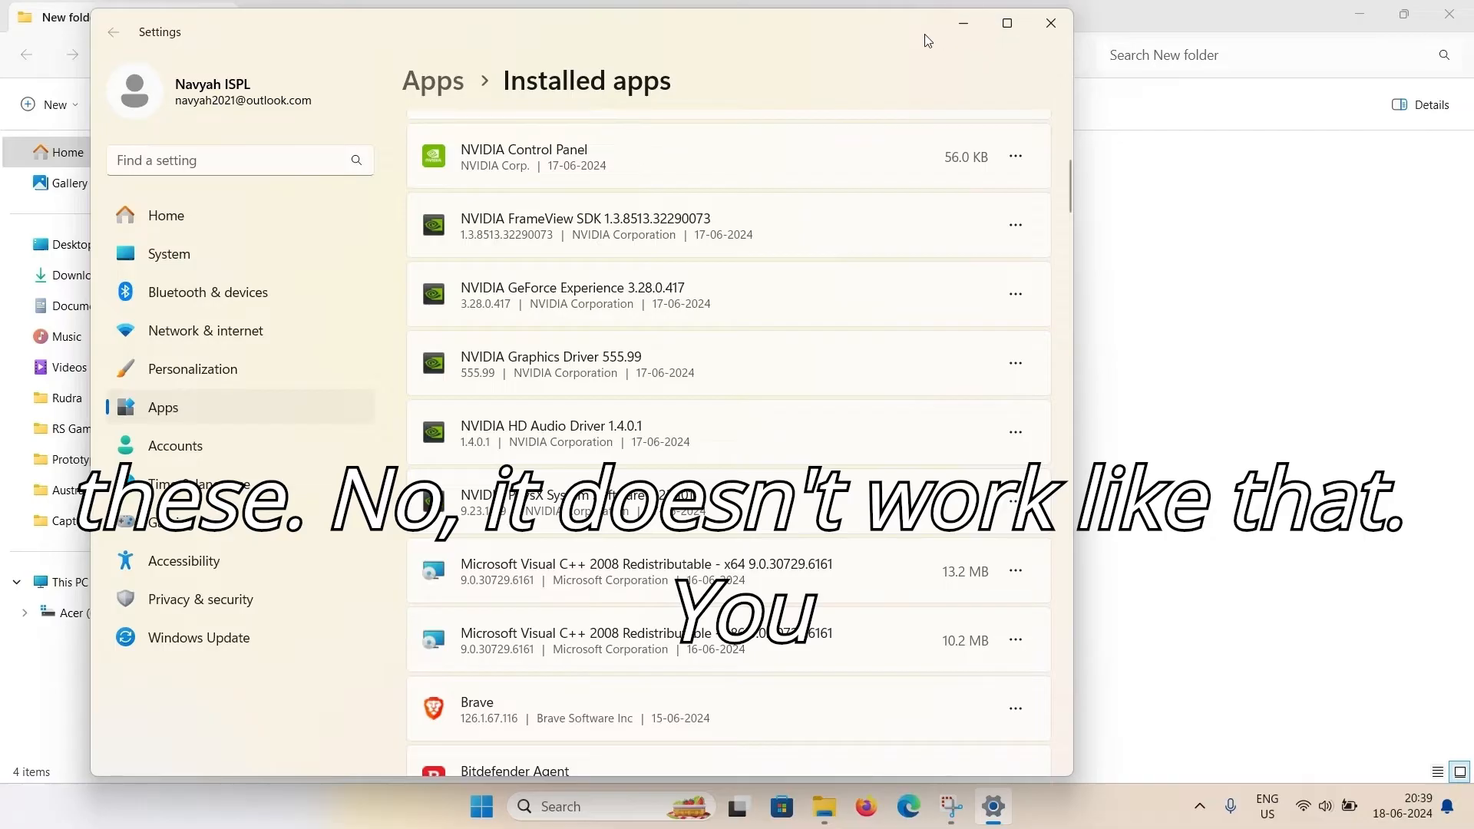
pyautogui.moveTo(924, 34); pyautogui.dragTo(957, 132)
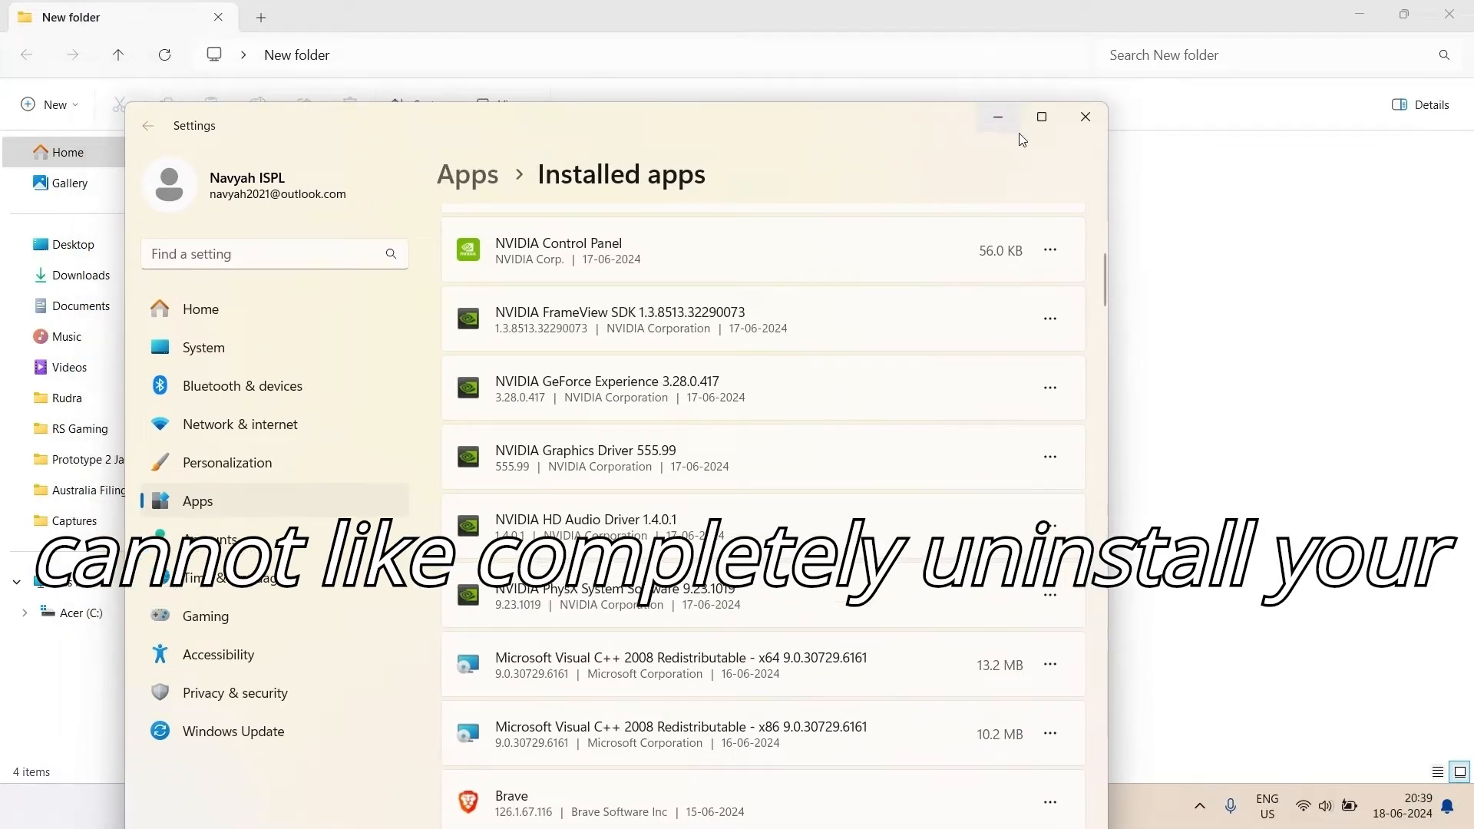
pyautogui.click(1082, 127)
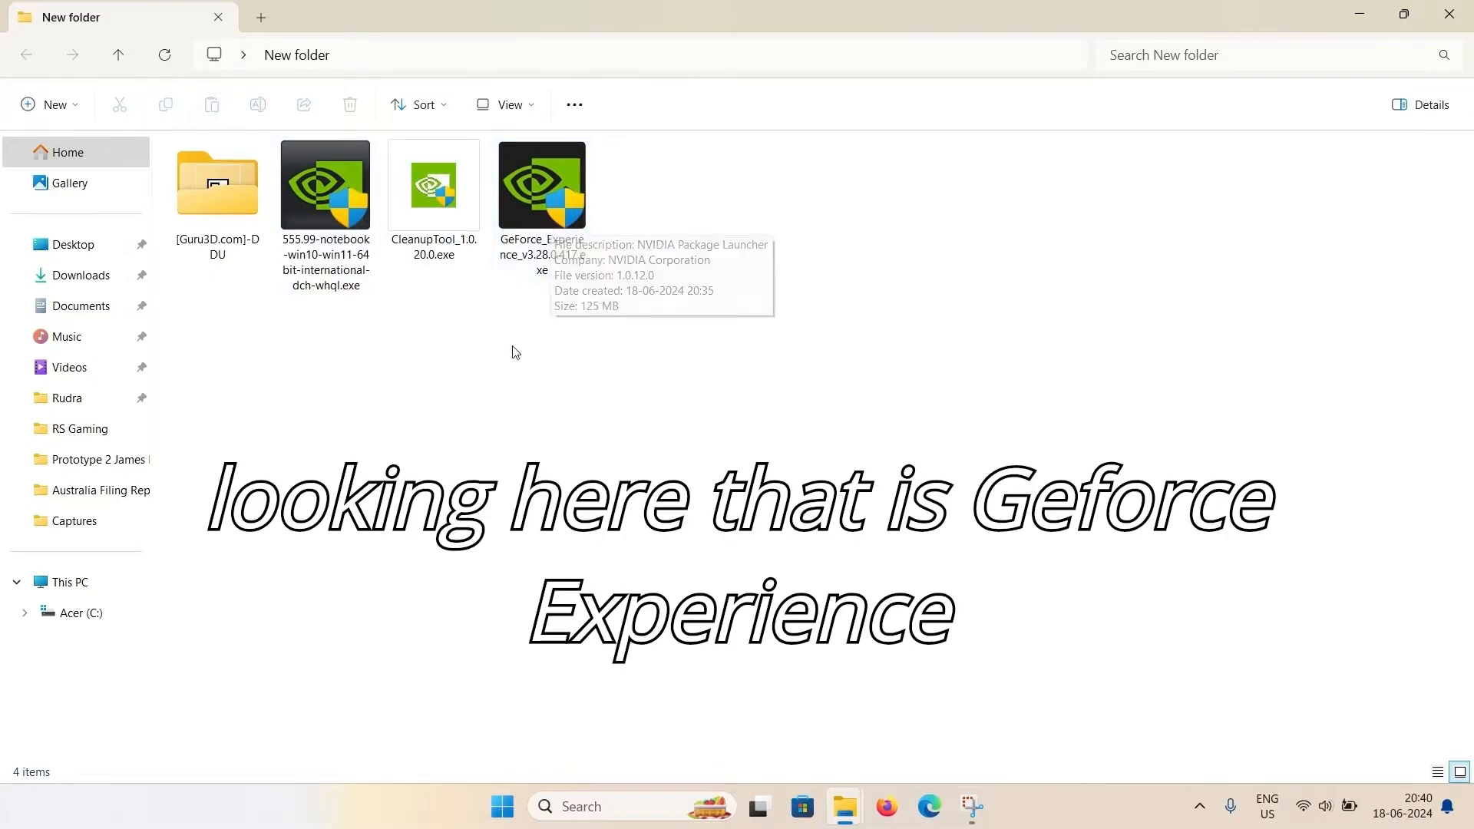
# Examine the GeForce Experience installer and the 555.99 notebook driver installer in New folder
pyautogui.click(547, 223)
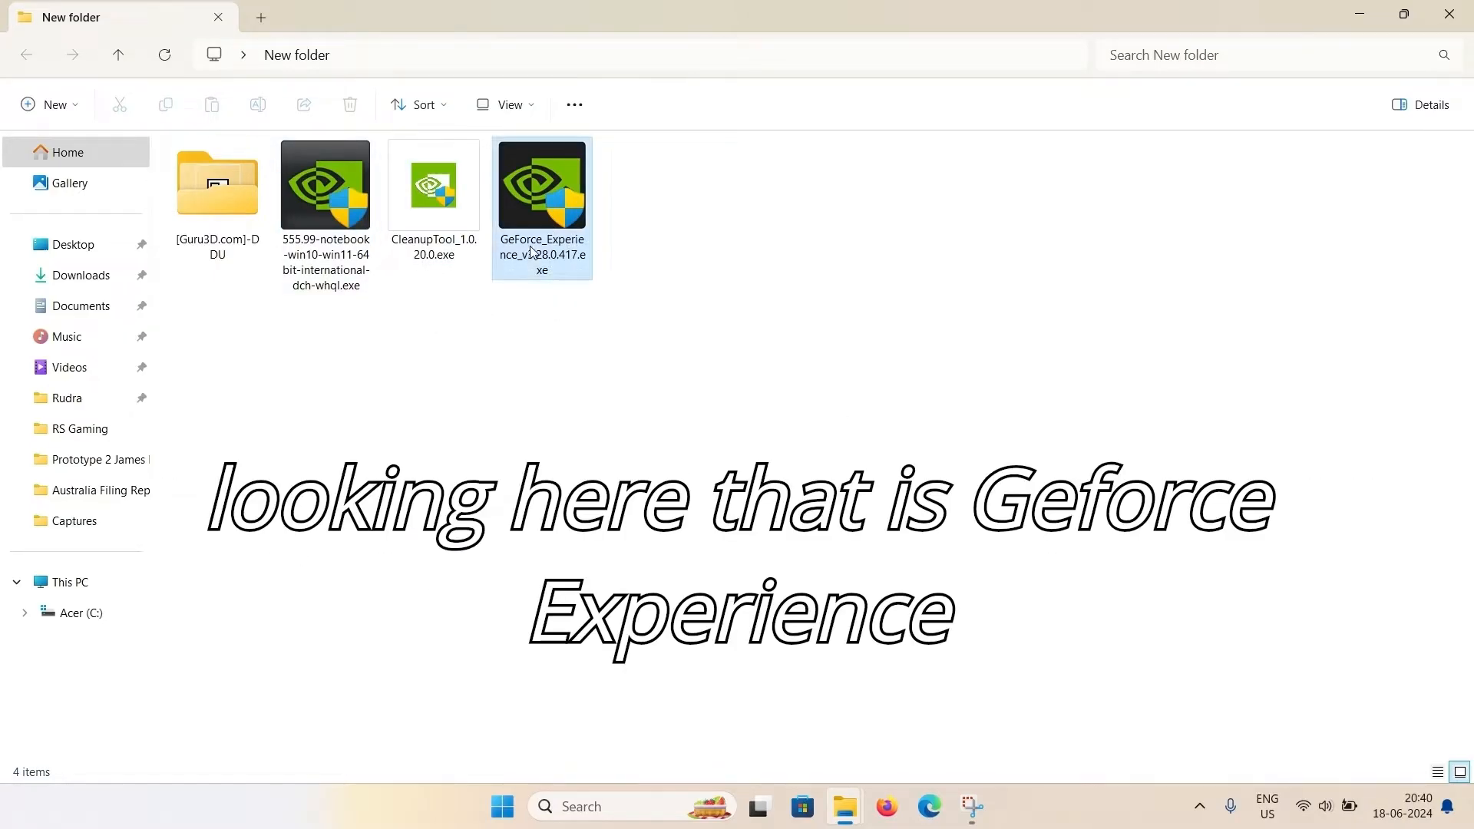
pyautogui.click(314, 244)
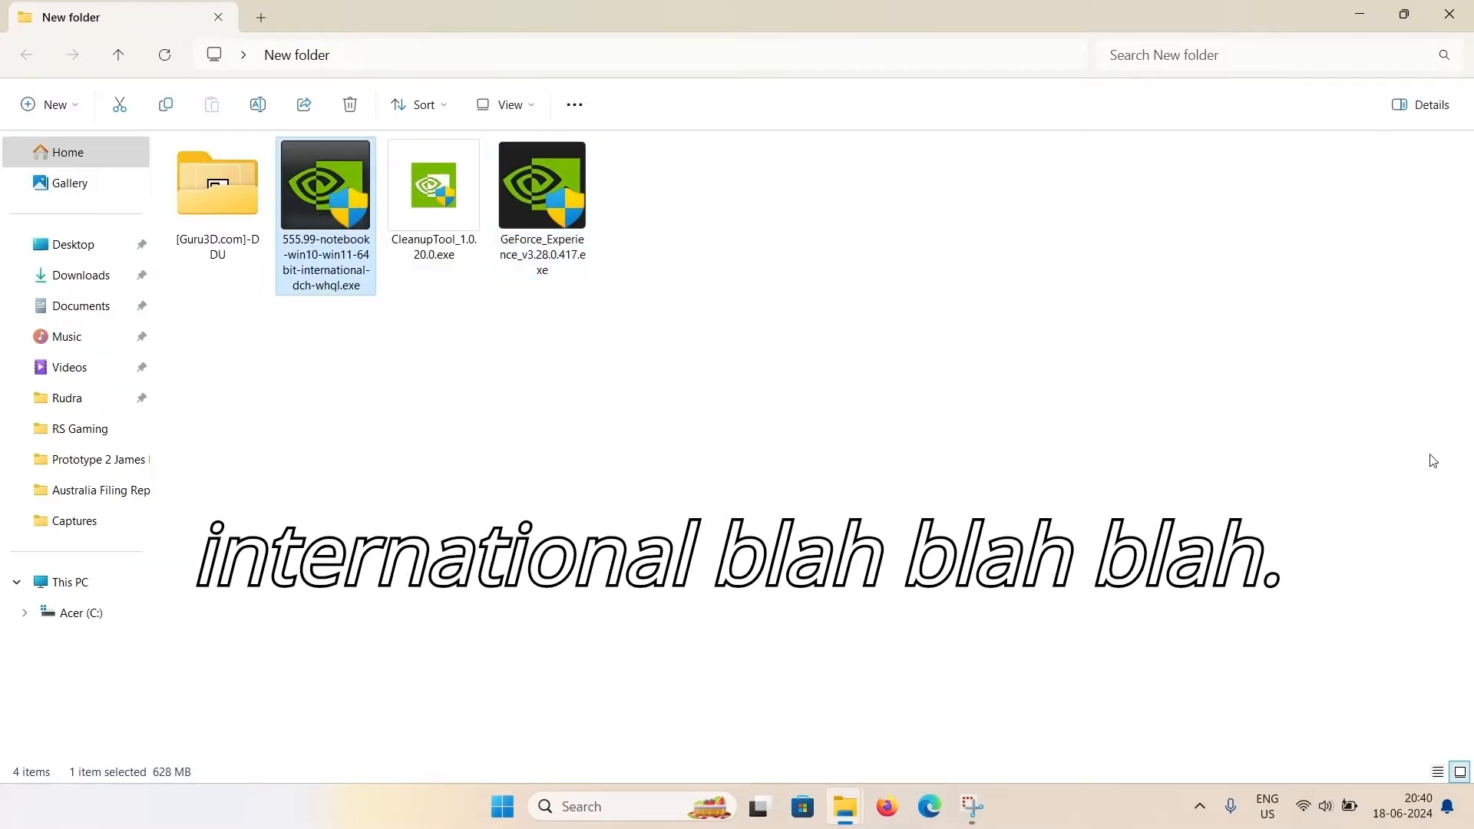
pyautogui.click(867, 322)
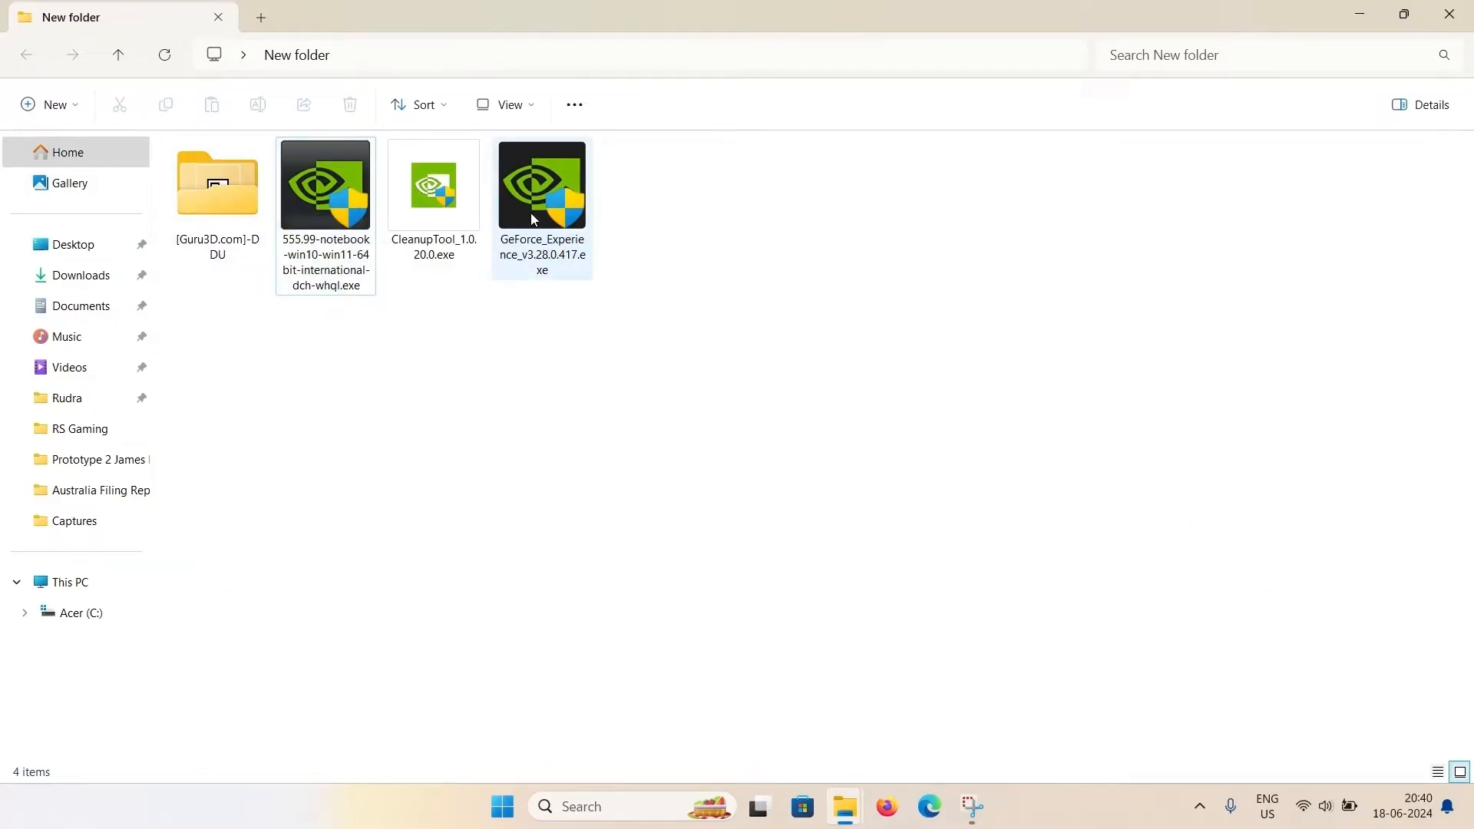
pyautogui.click(556, 216)
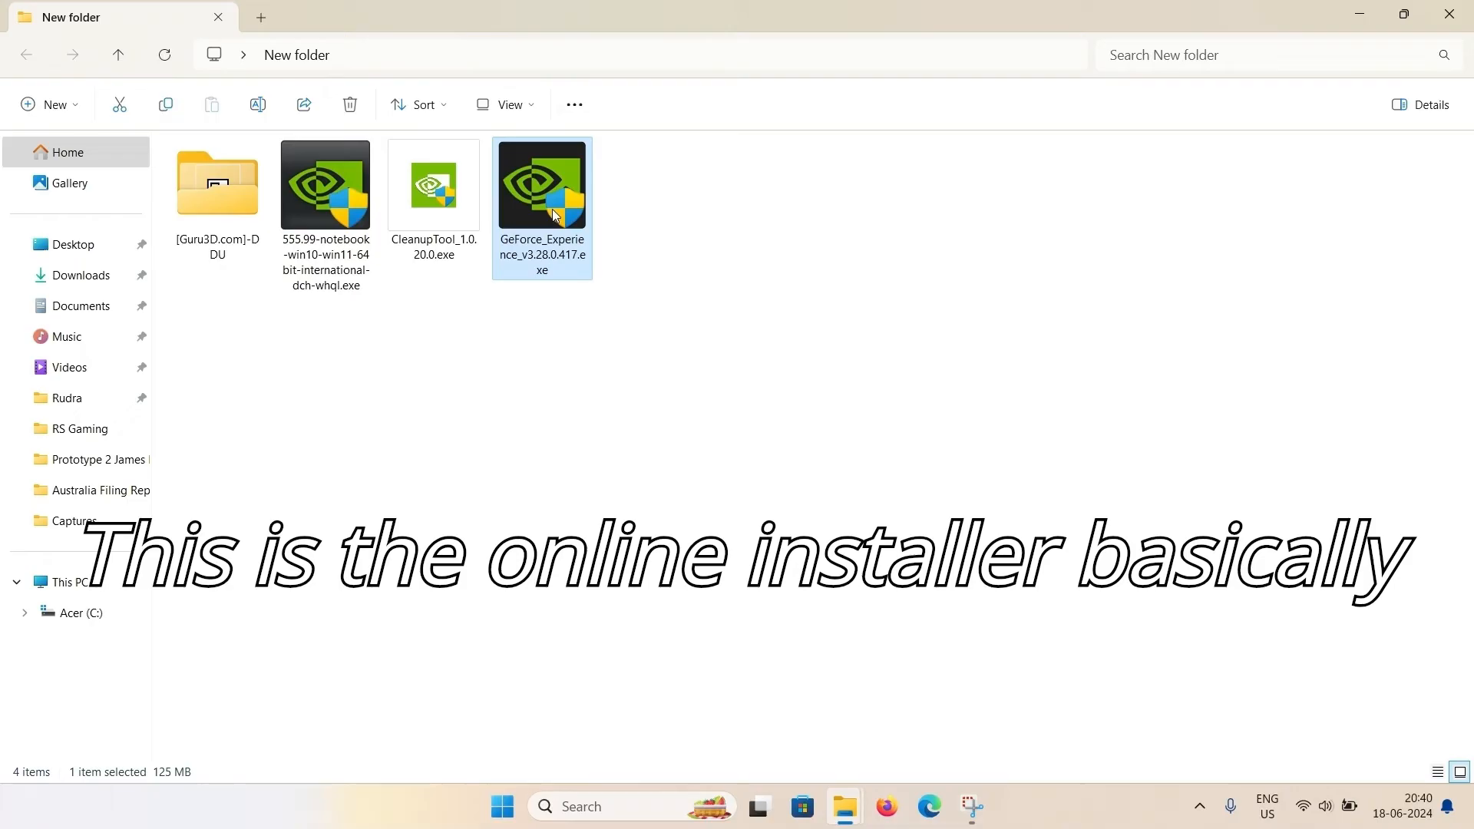
pyautogui.click(350, 227)
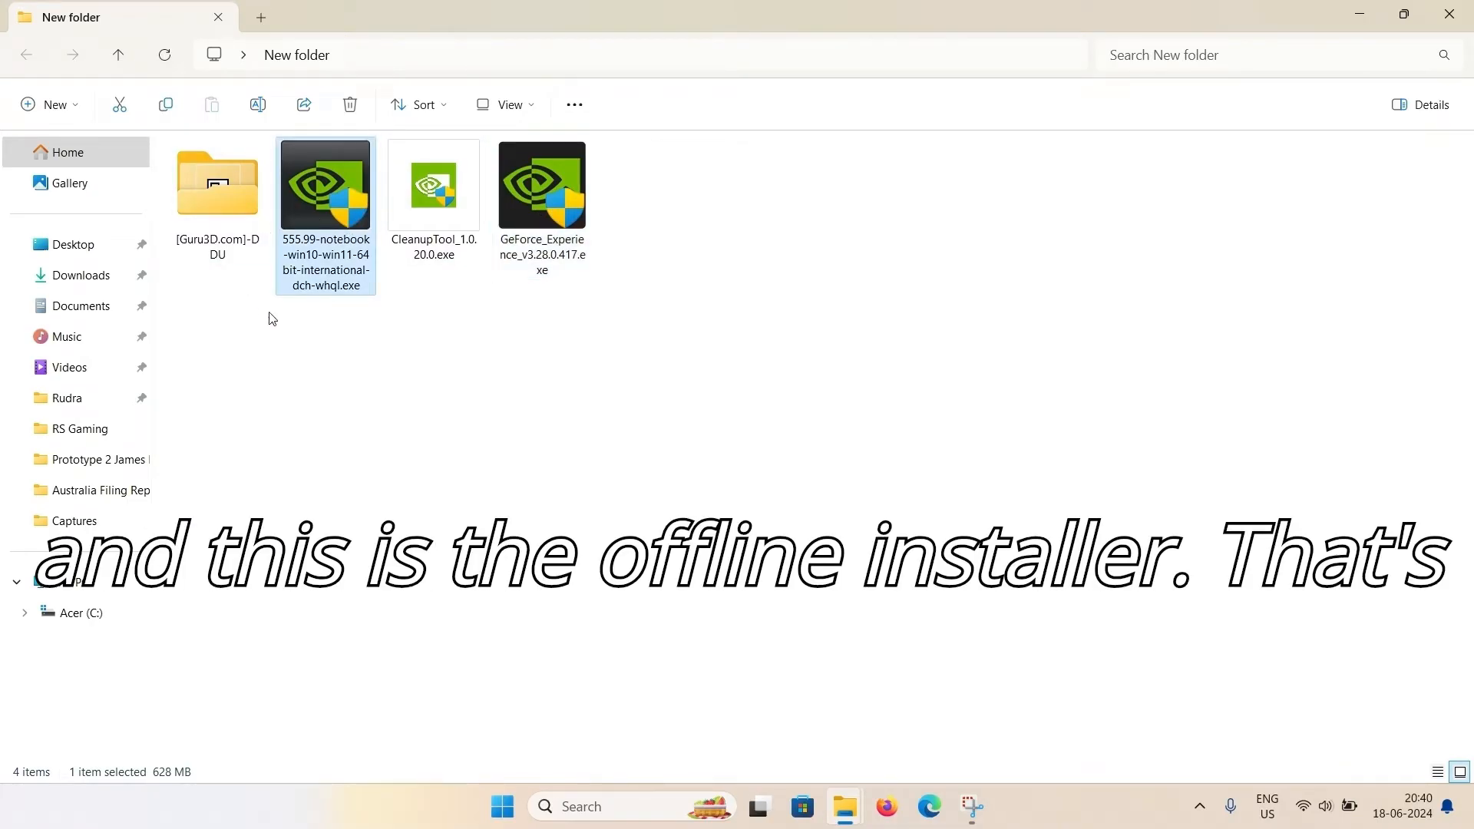
pyautogui.click(828, 253)
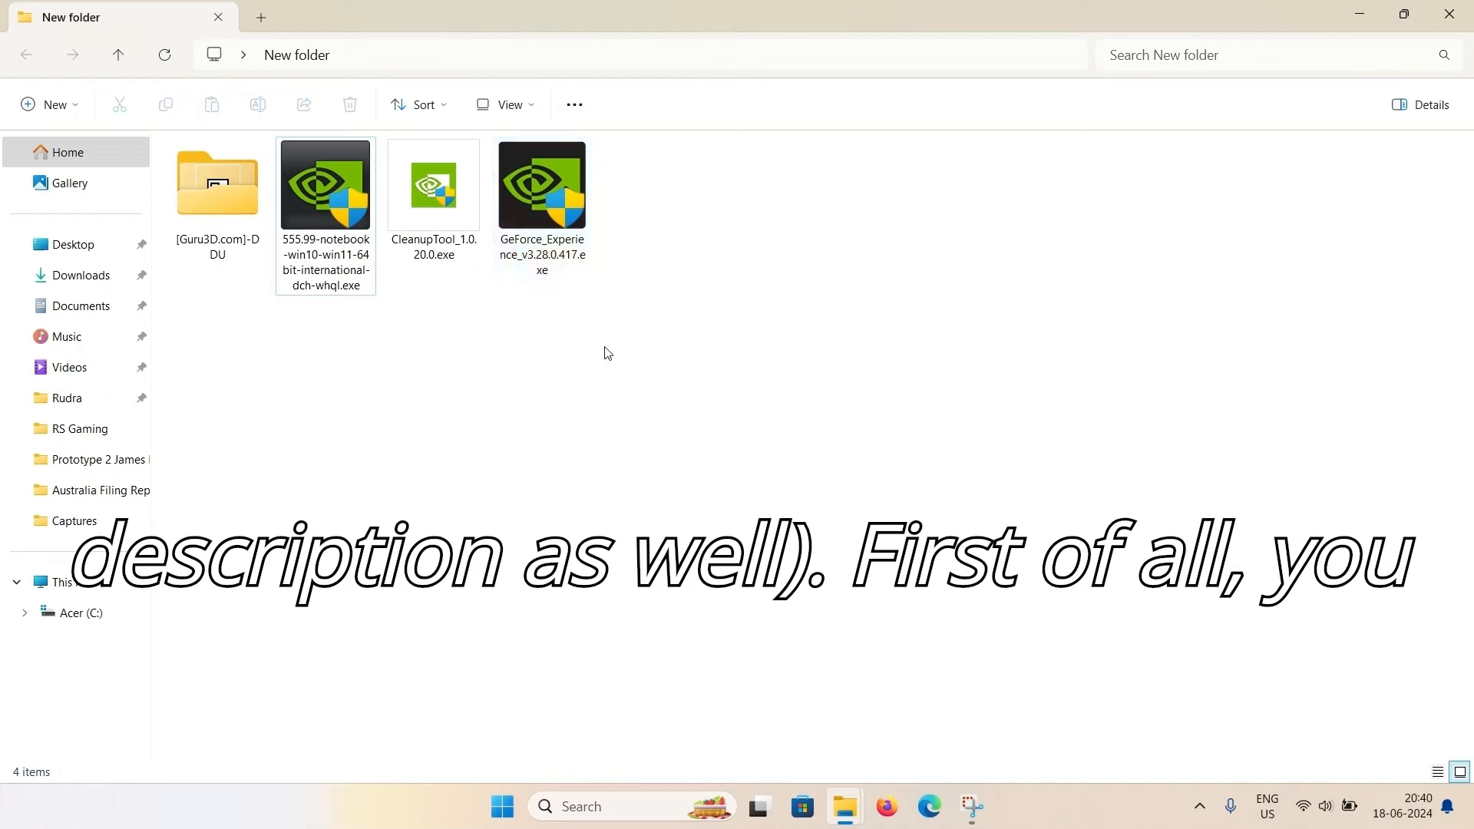
# Search Windows for "advanced startup" and open the Change advanced startup options settings
pyautogui.press('super')
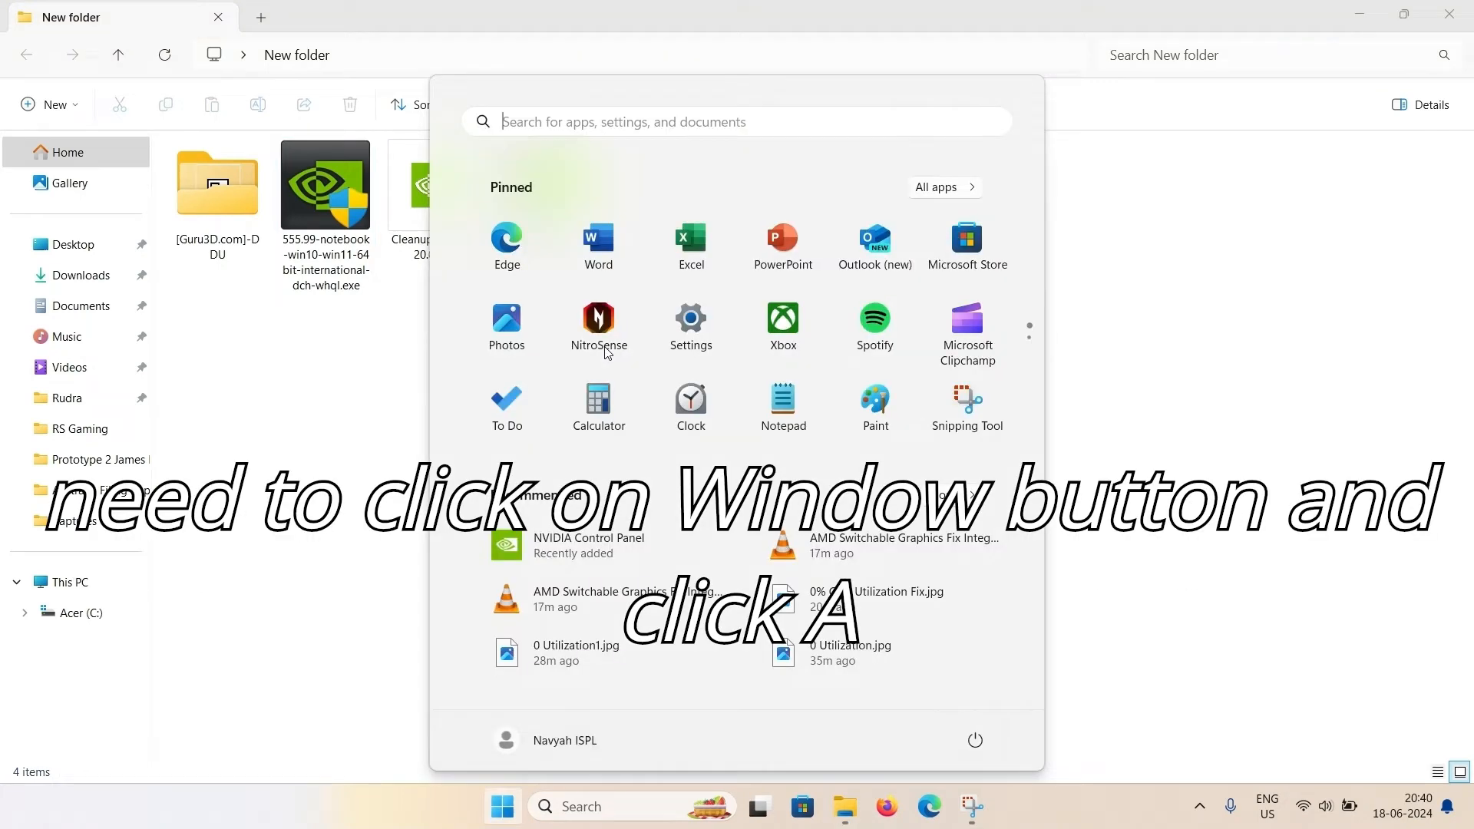
pyautogui.write('a')
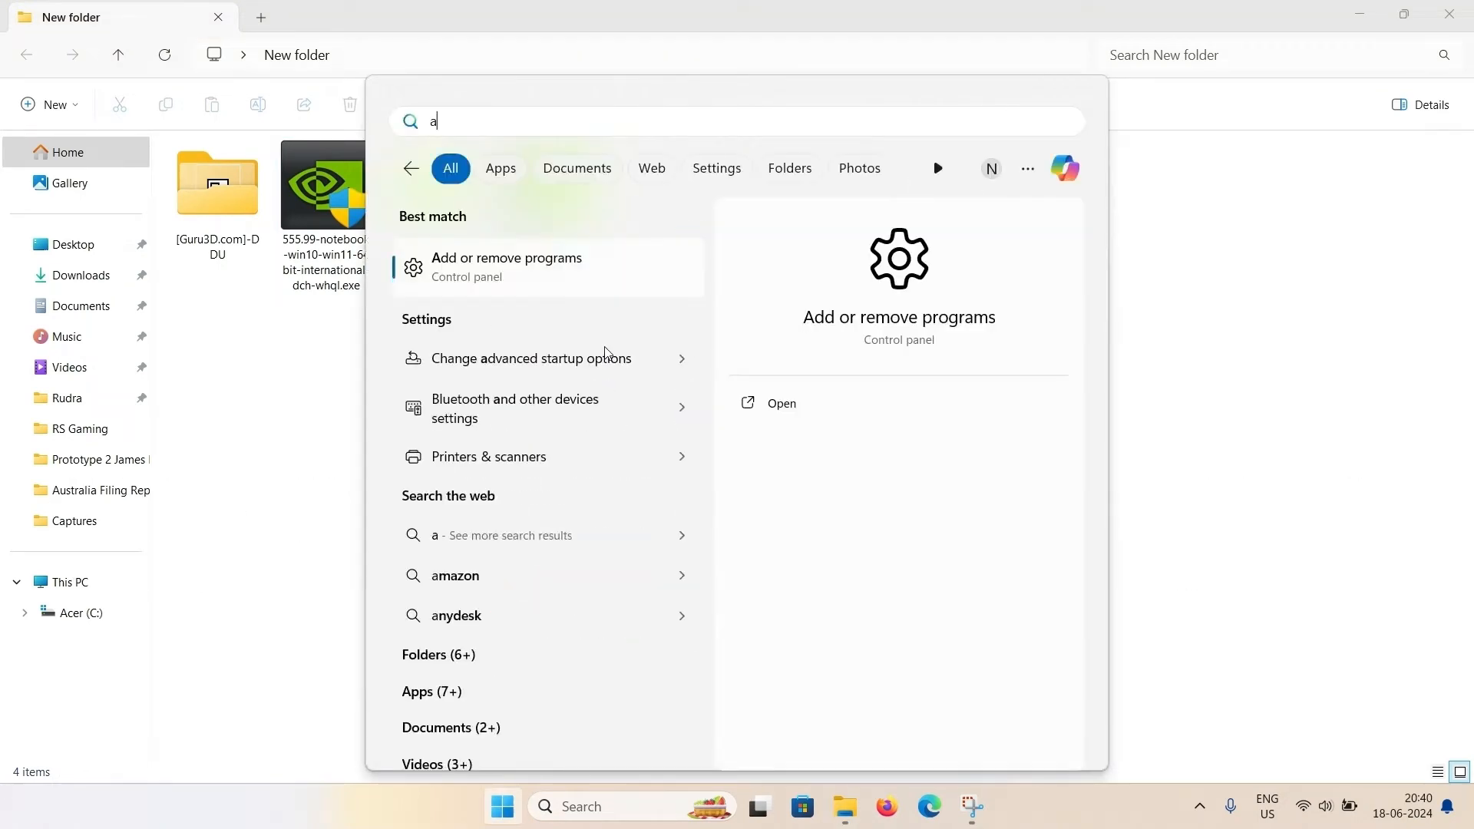
pyautogui.write('dvanced as')
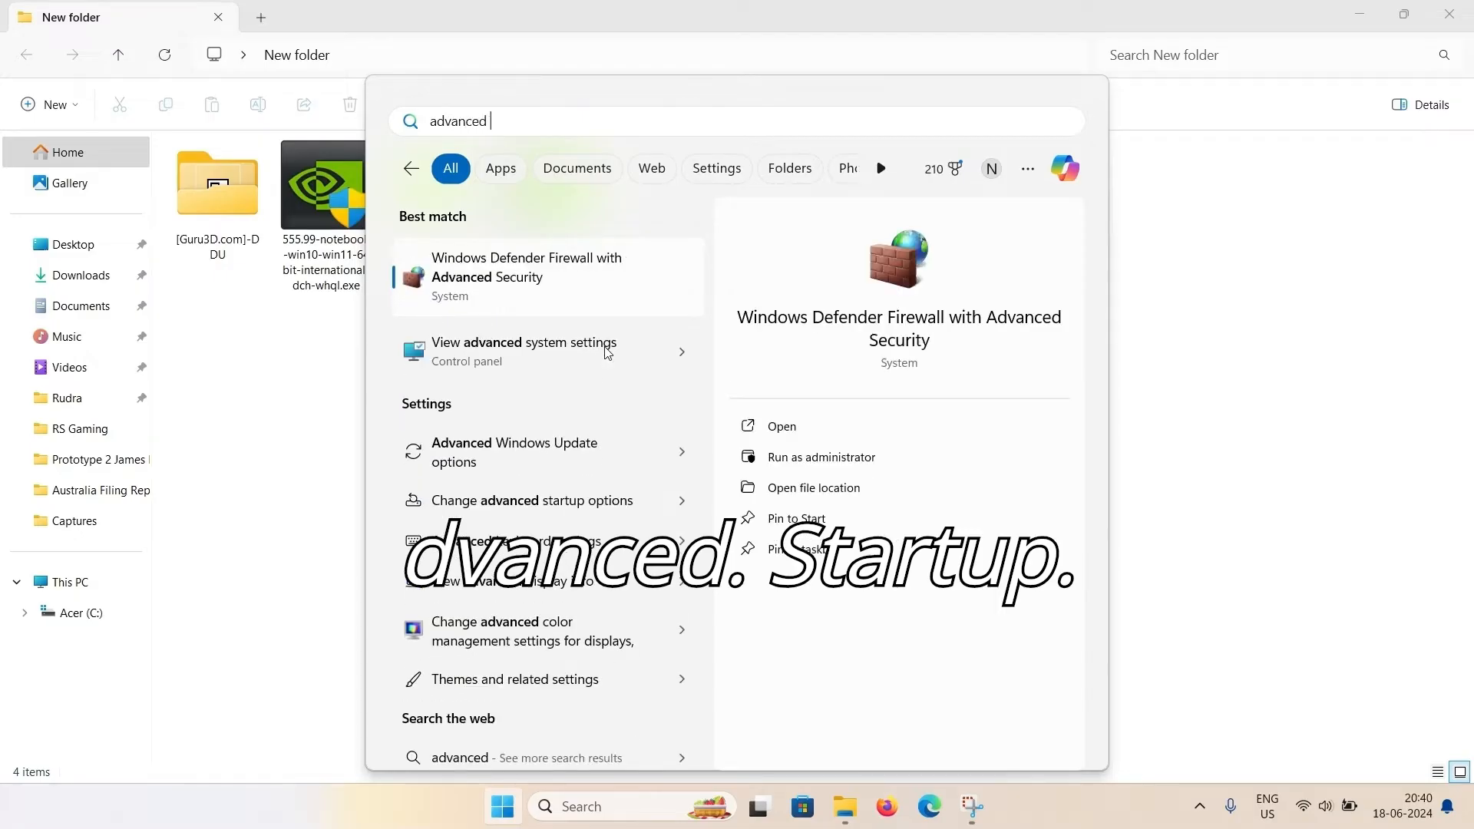
pyautogui.press('BackSpace')
pyautogui.press('BackSpace')
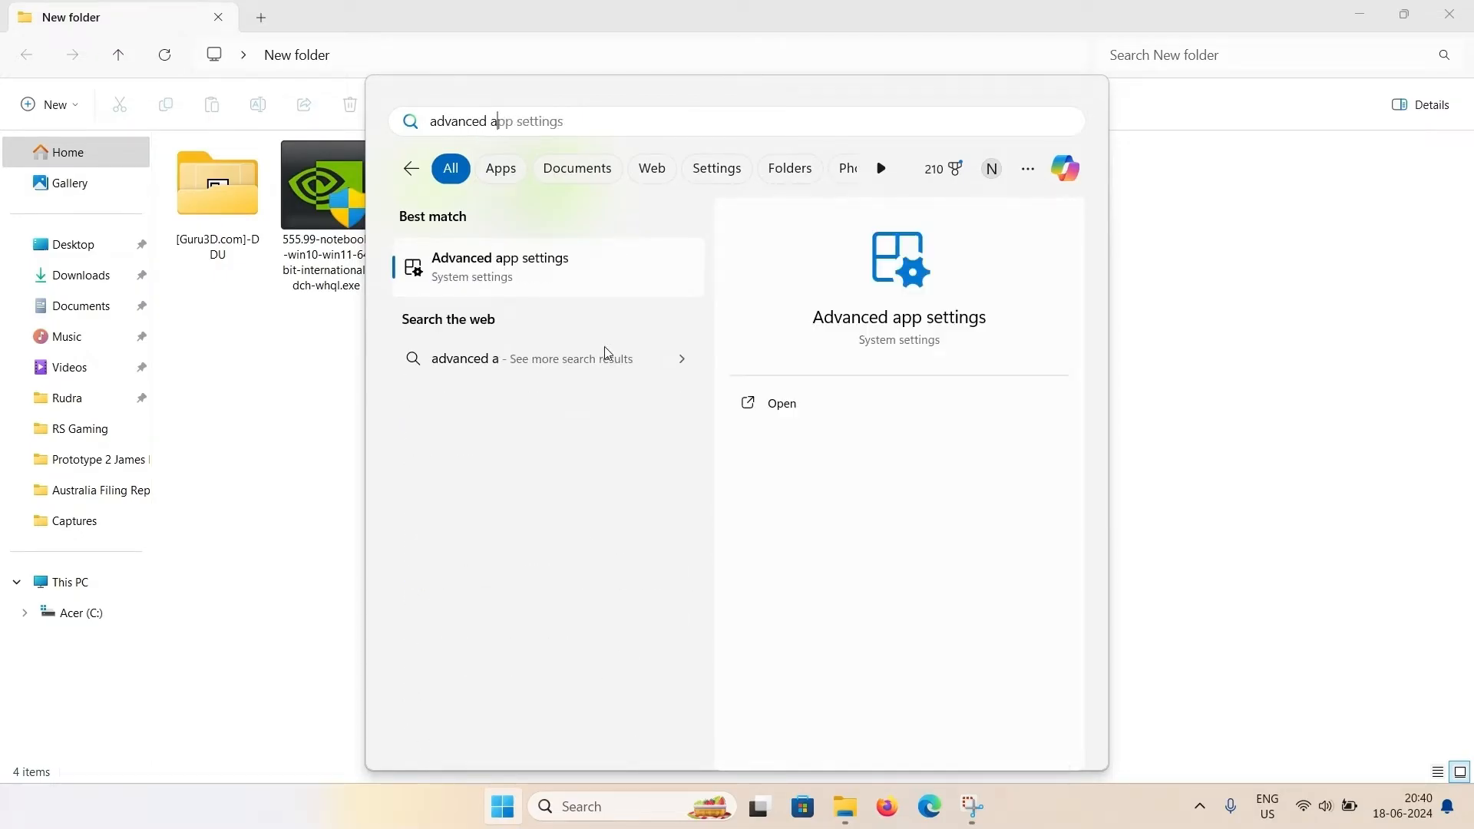
pyautogui.write('startup')
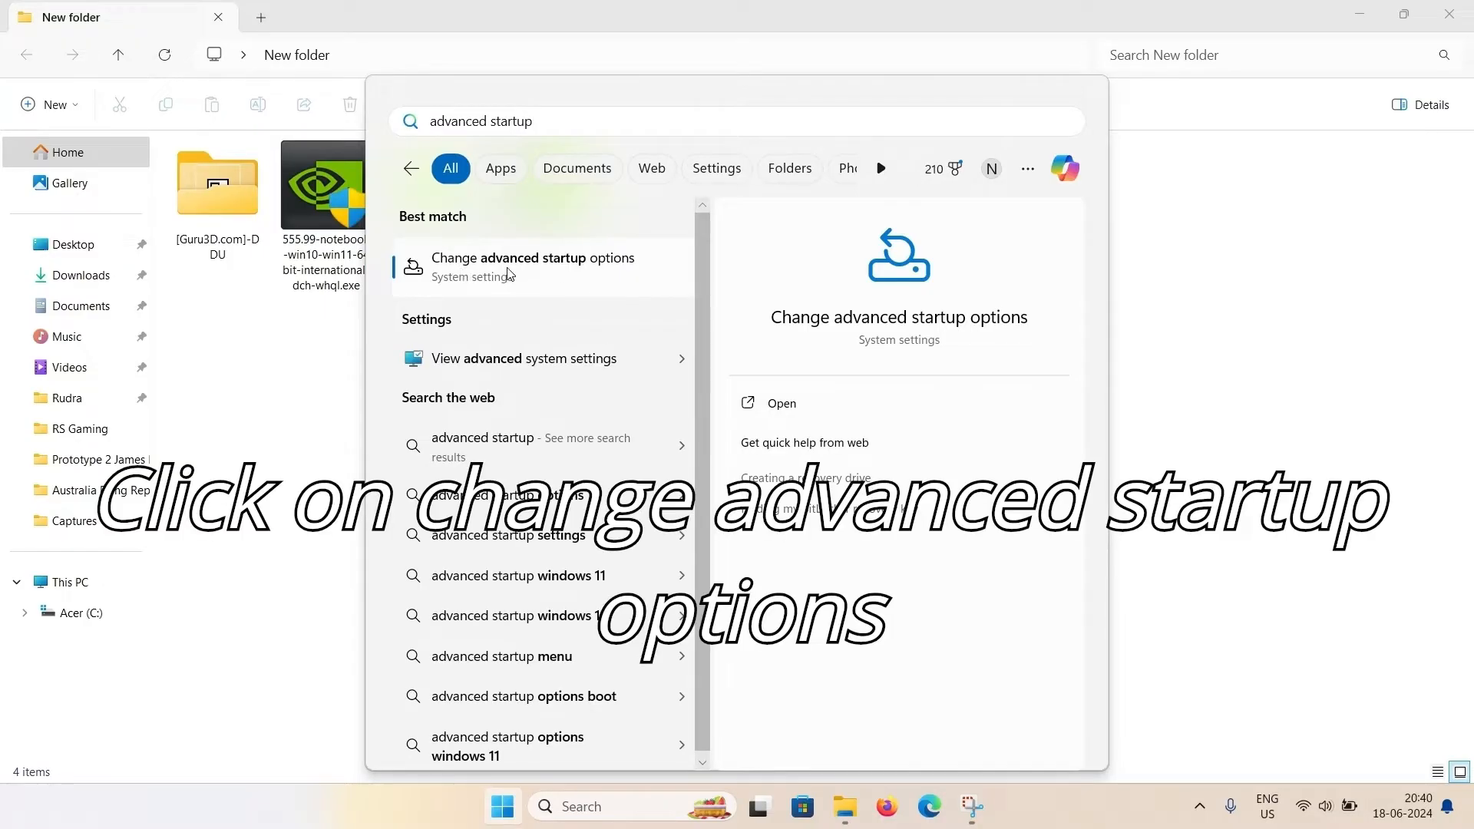
pyautogui.click(639, 277)
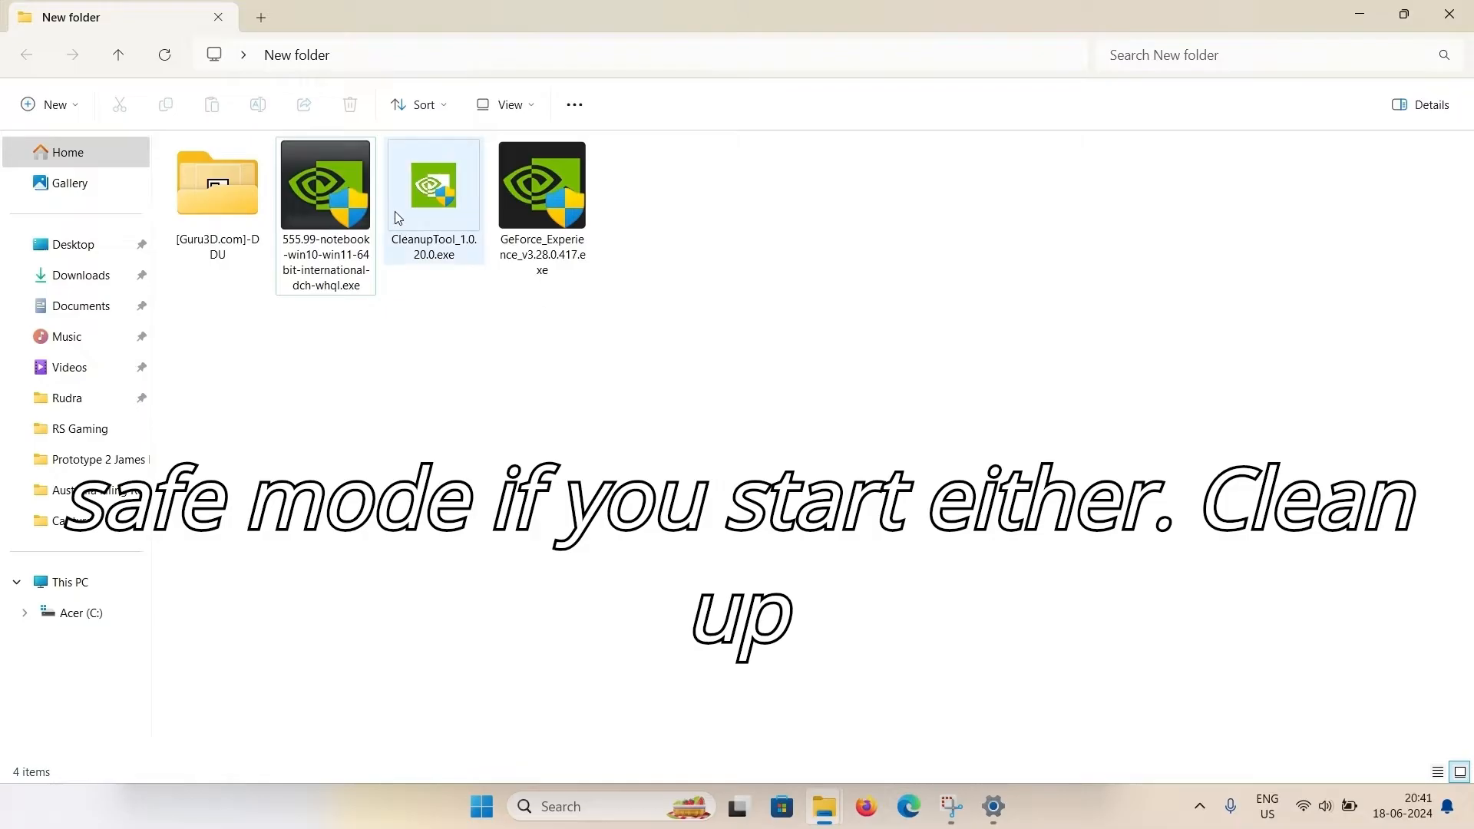
# Launch Display Driver Uninstaller.exe from the DDU v18.0.7.6 folder inside [Guru3D.com]-DDU and dismiss its safe mode notice
pyautogui.click(416, 193)
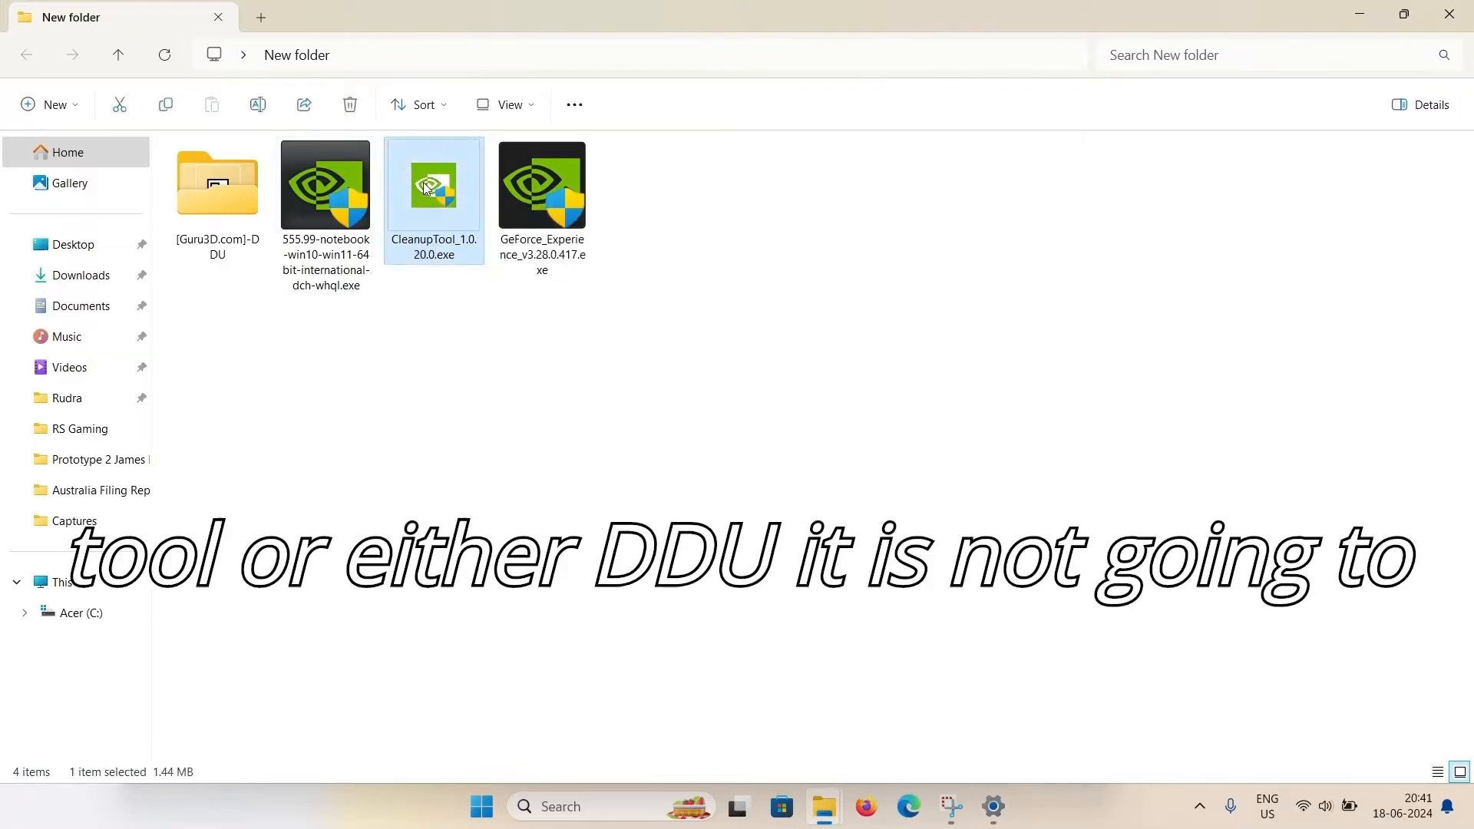
pyautogui.click(233, 213)
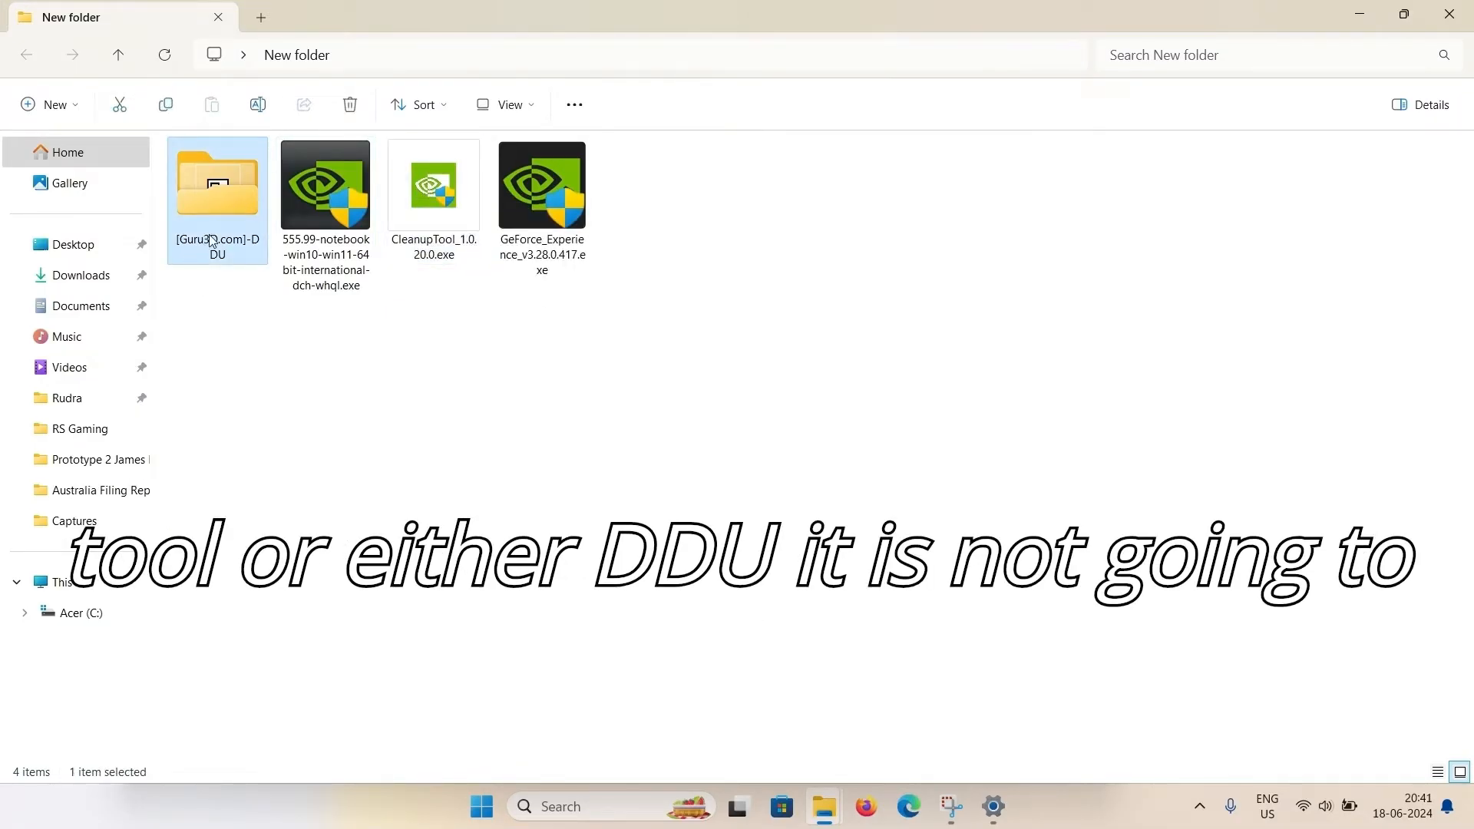
pyautogui.doubleClick(220, 216)
pyautogui.doubleClick(233, 184)
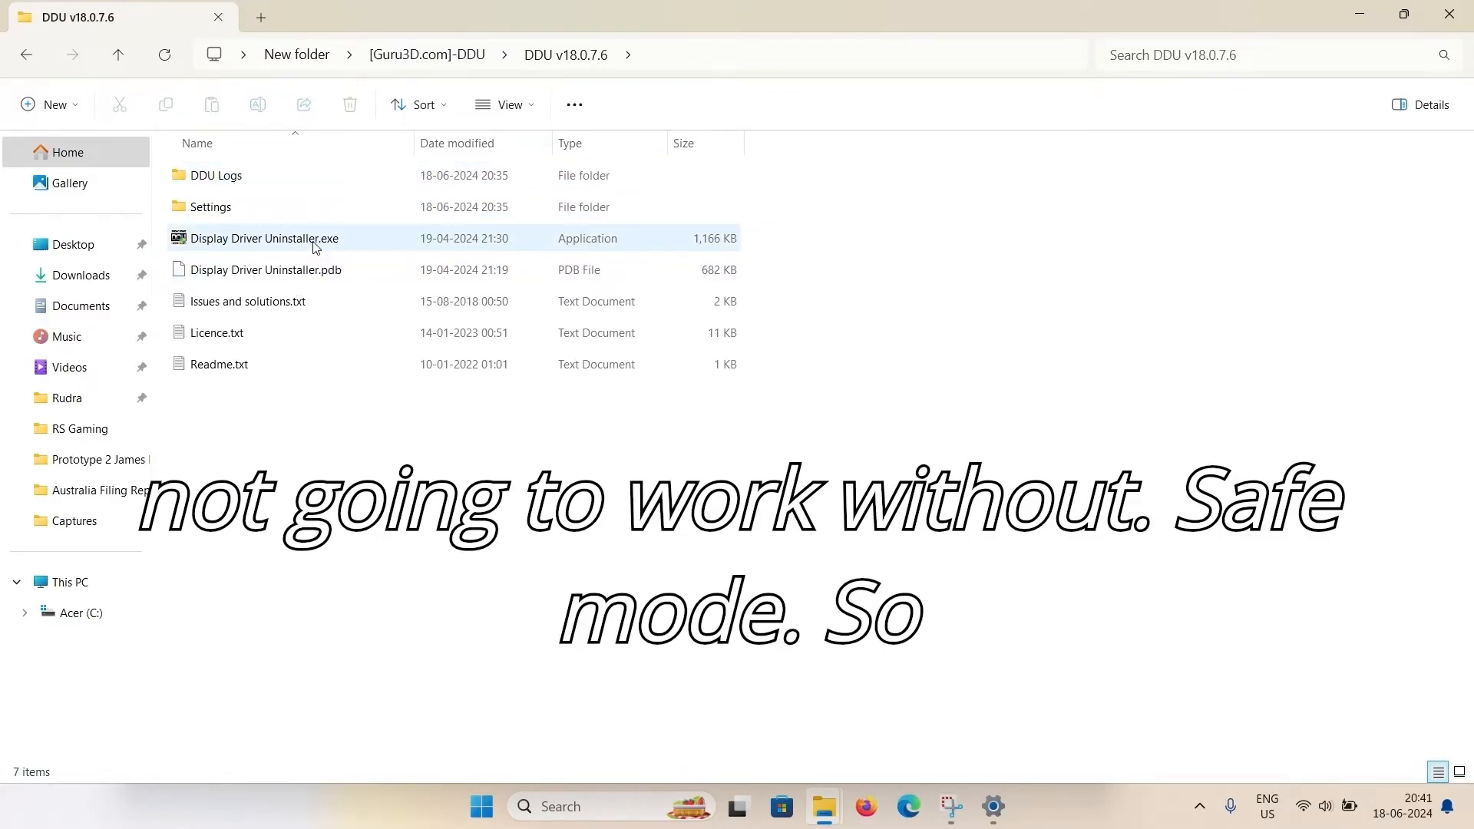
pyautogui.doubleClick(312, 244)
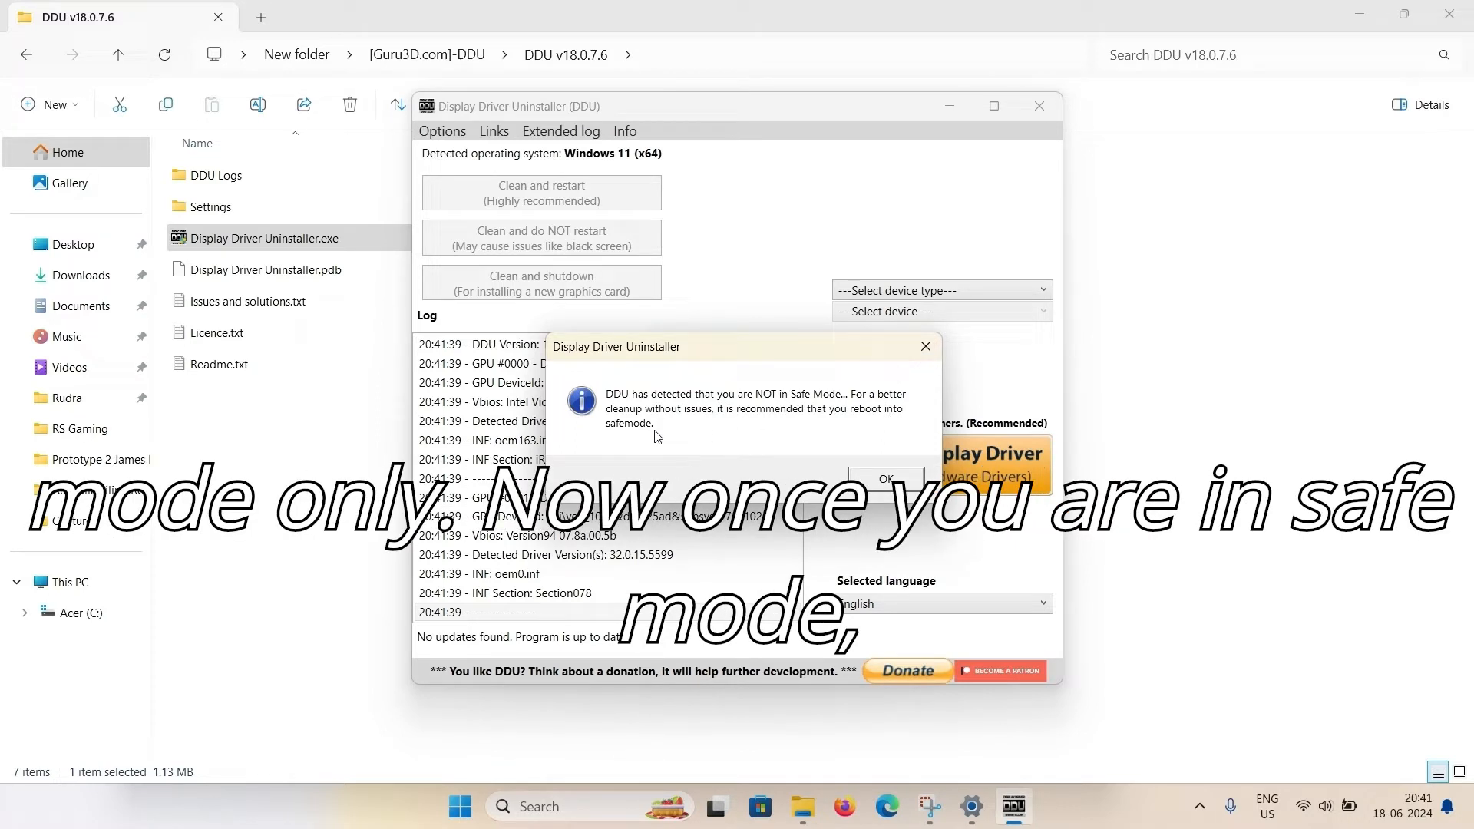
pyautogui.click(882, 480)
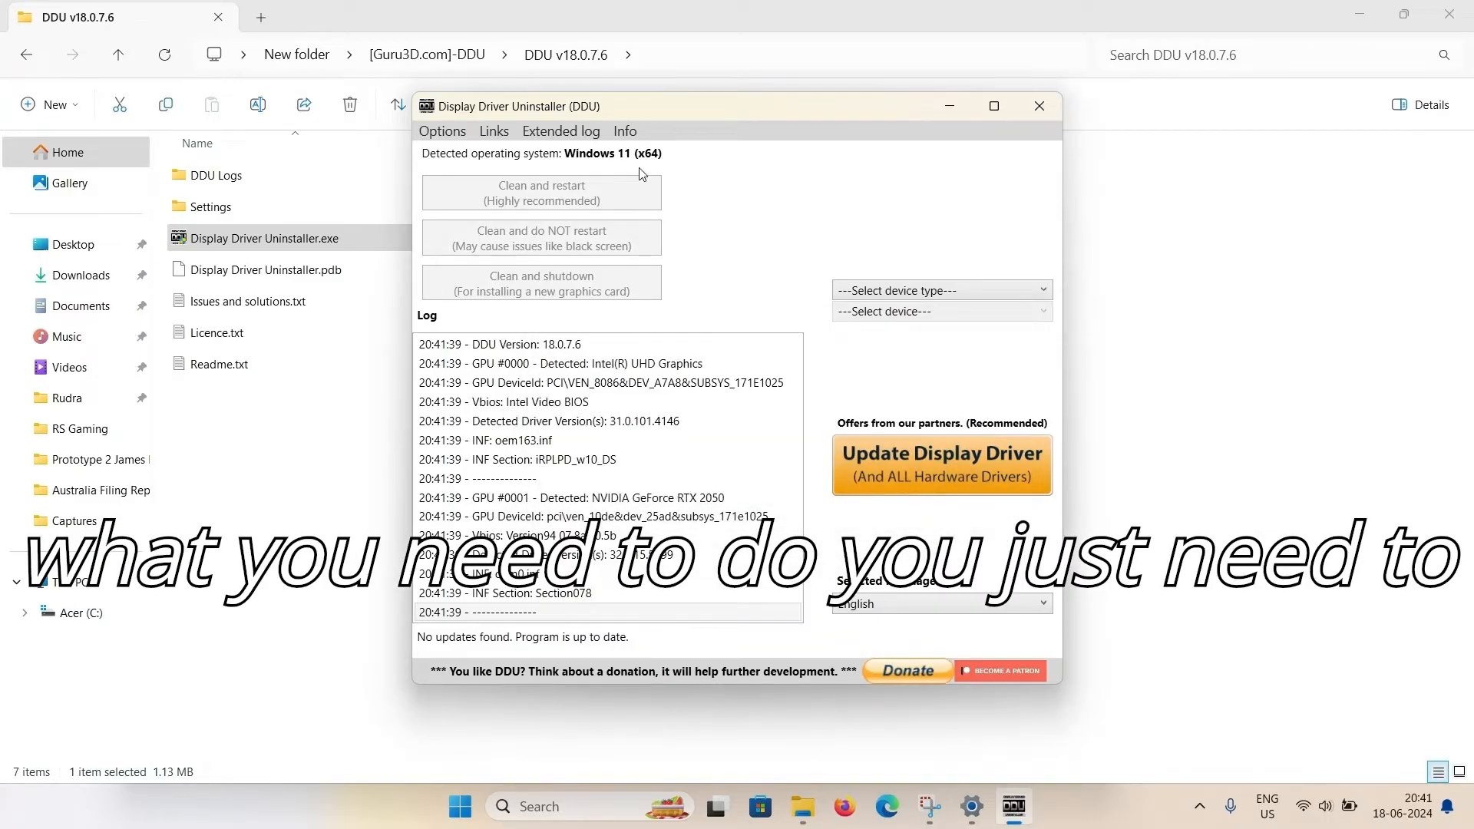
# Set the device type to GPU and the device to NVIDIA in Display Driver Uninstaller
pyautogui.click(942, 294)
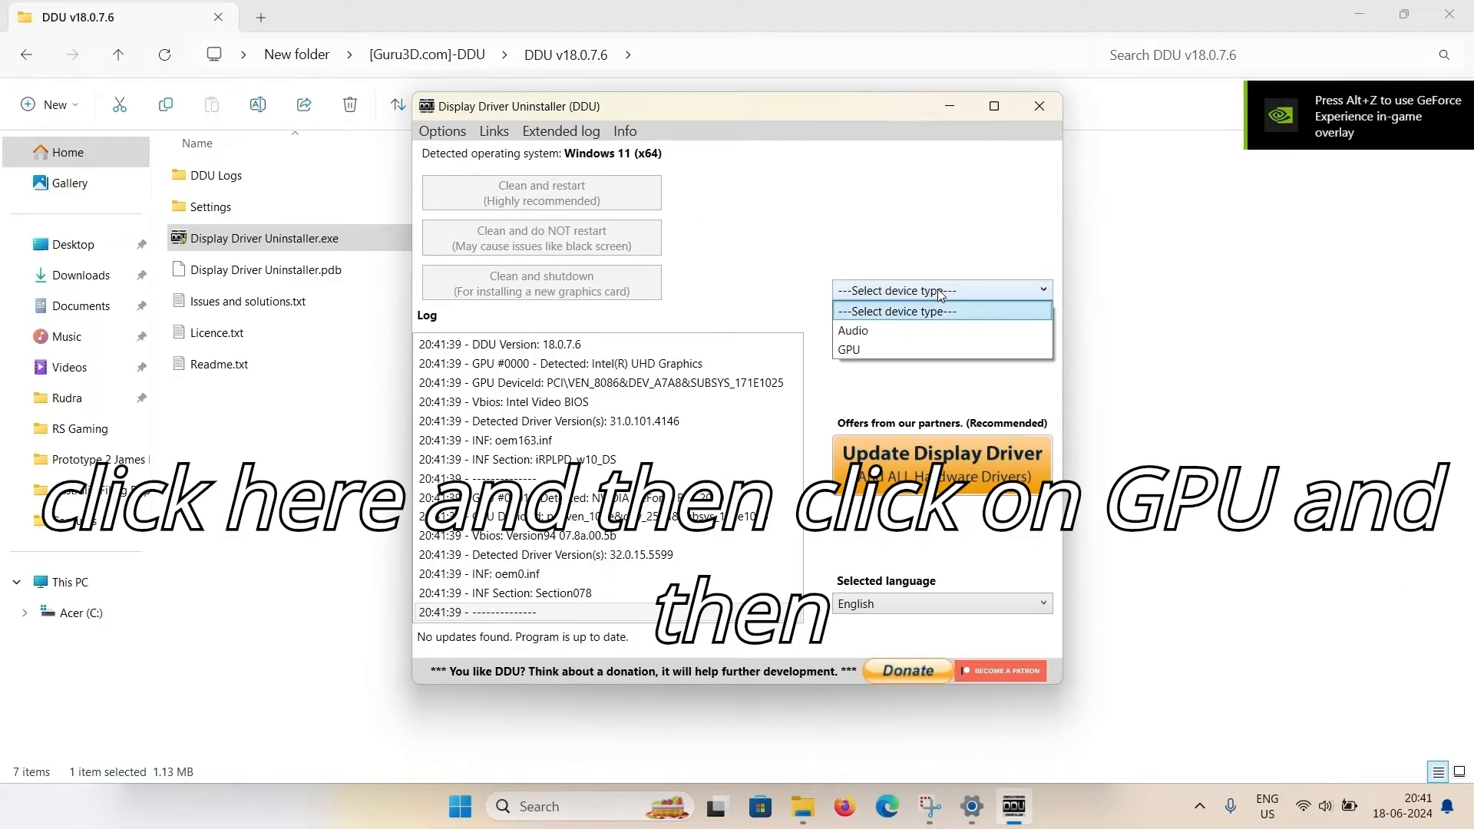
pyautogui.click(888, 350)
pyautogui.click(906, 311)
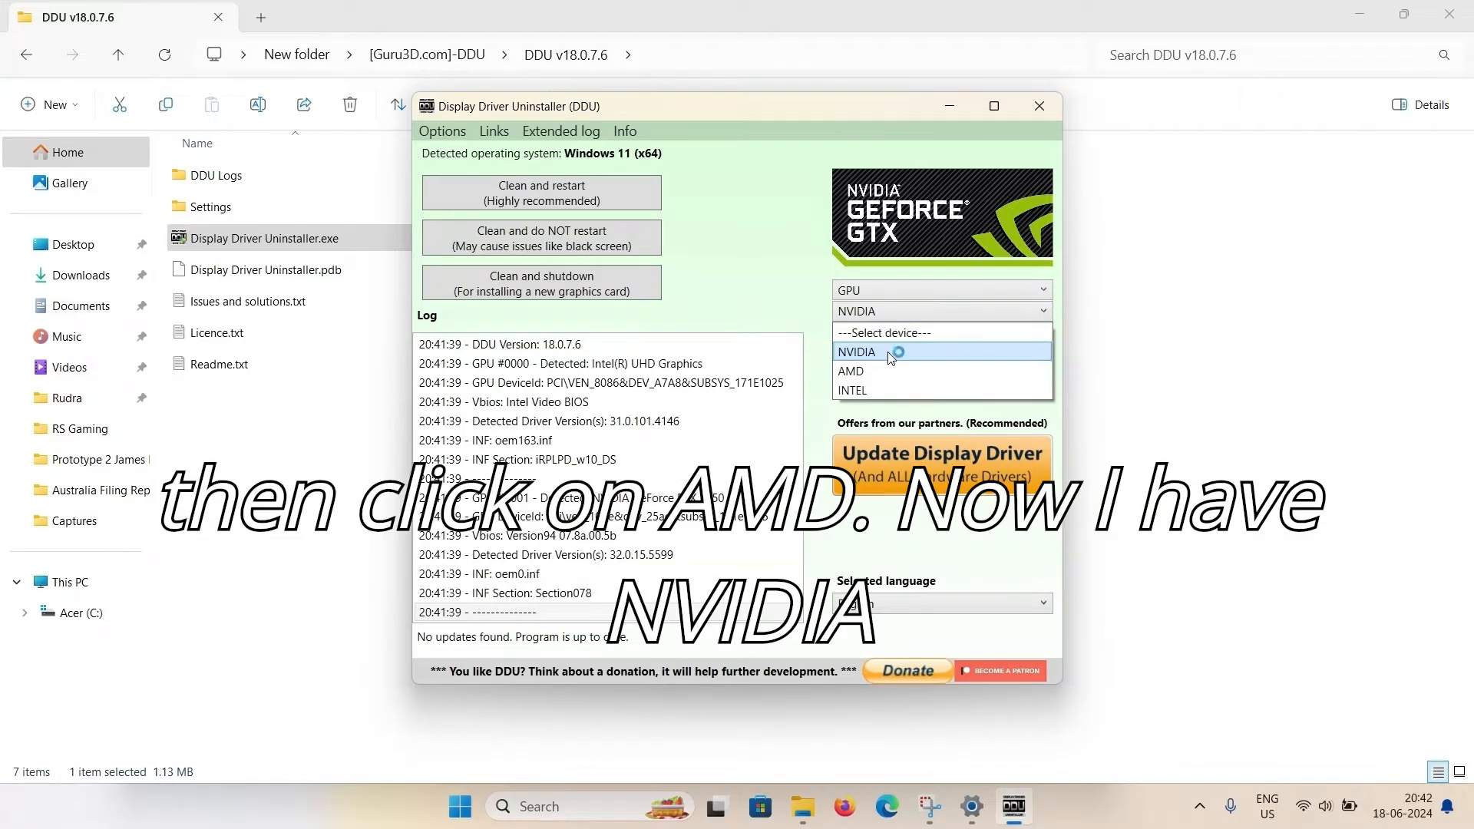
pyautogui.click(787, 264)
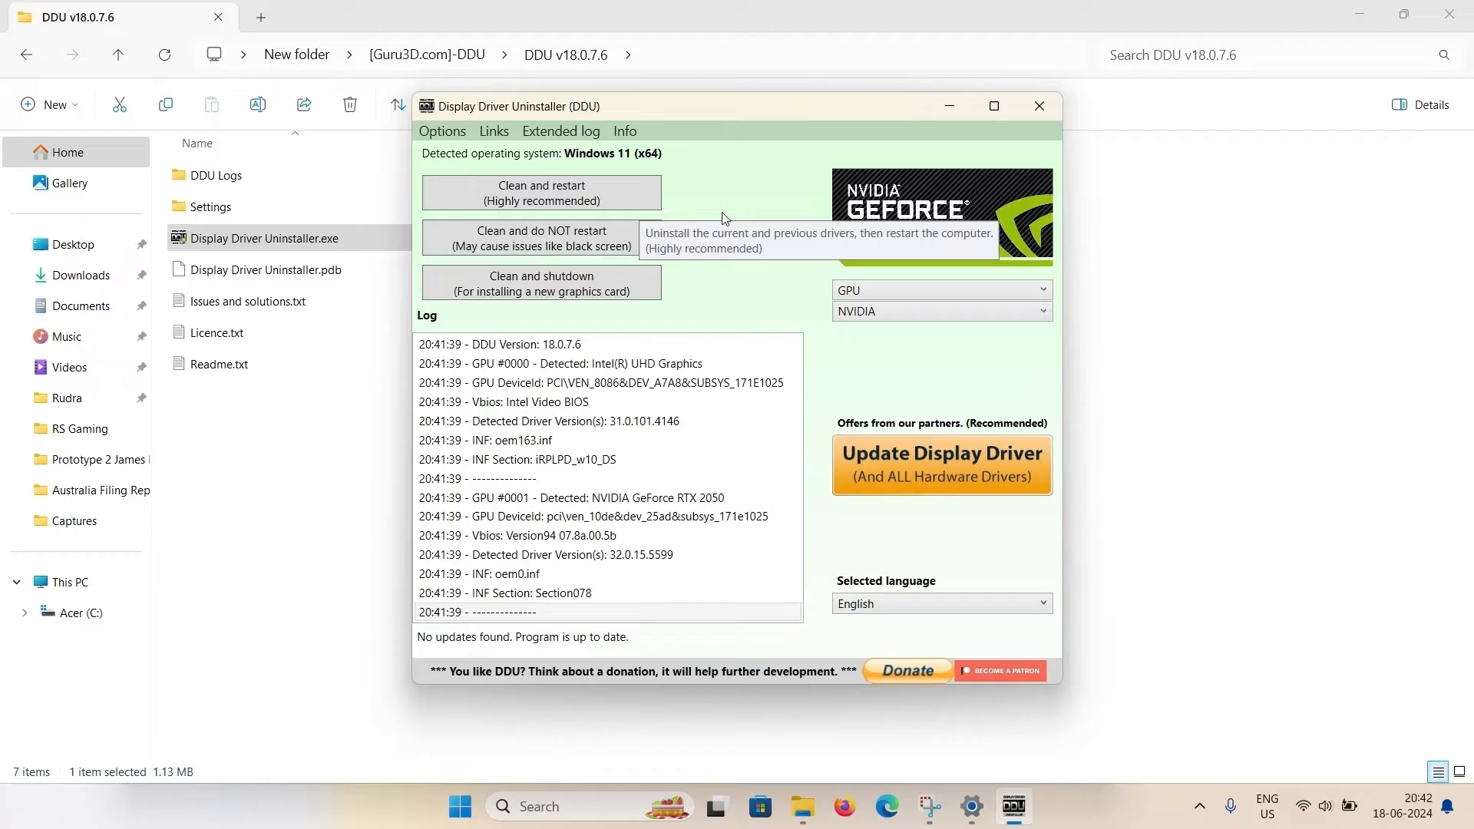
# Close Display Driver Uninstaller and return to New folder in File Explorer
pyautogui.click(1039, 106)
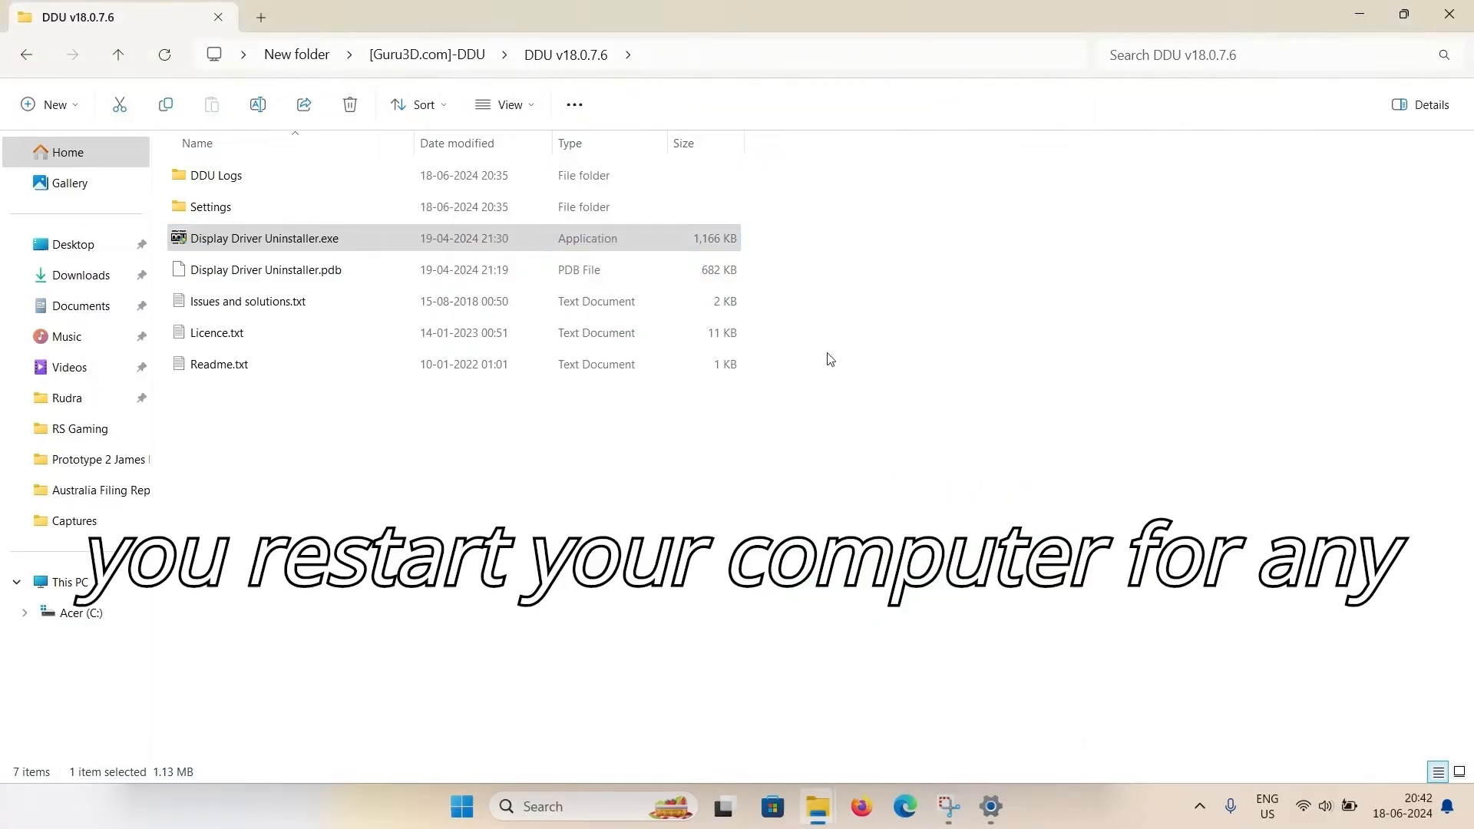
pyautogui.click(442, 55)
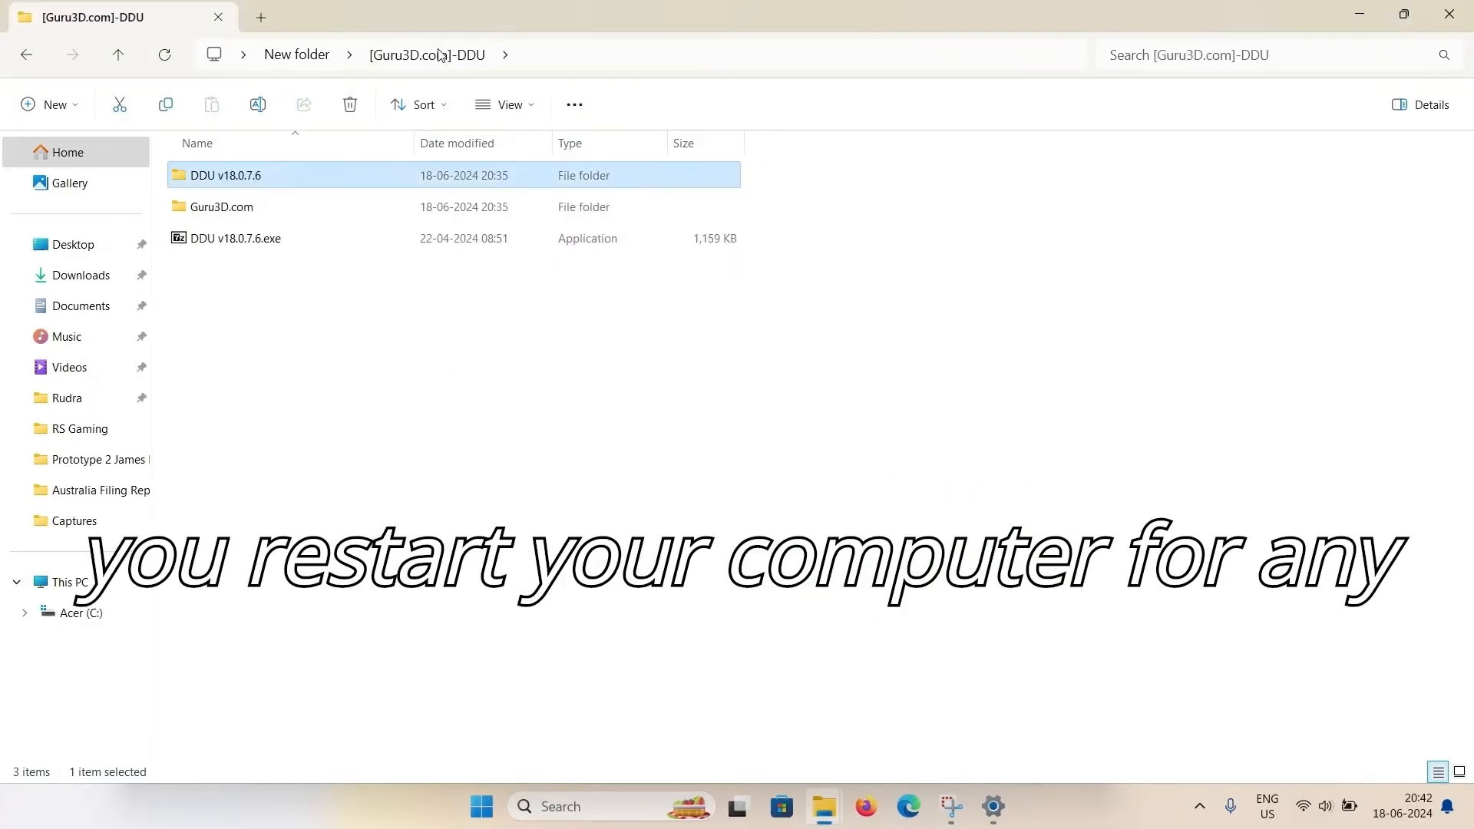
pyautogui.click(334, 64)
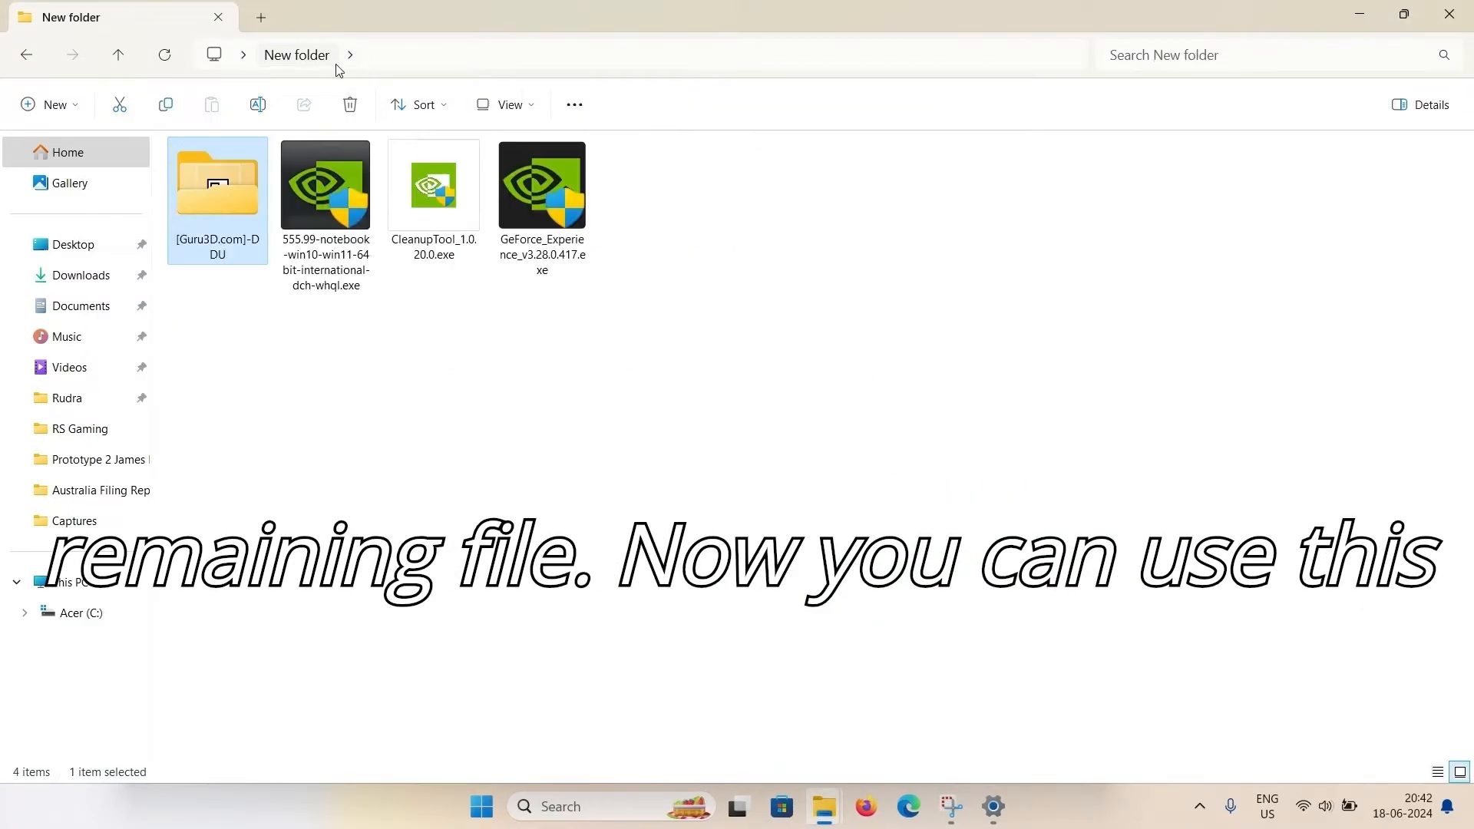
# Examine CleanupTool_1.0.20.0.exe and the two NVIDIA installers in New folder, and minimize the File Explorer window
pyautogui.click(434, 212)
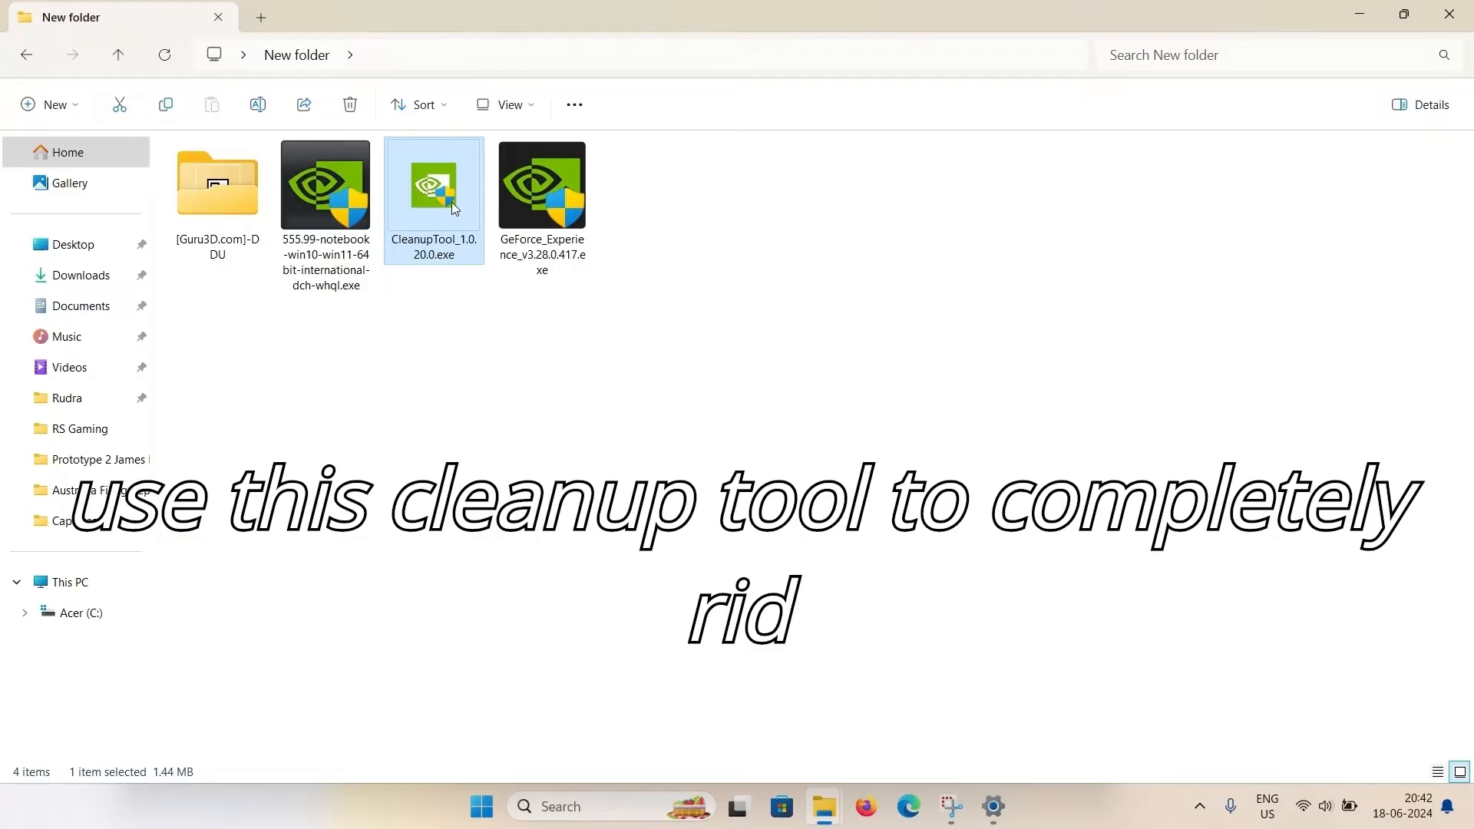
pyautogui.moveTo(453, 207)
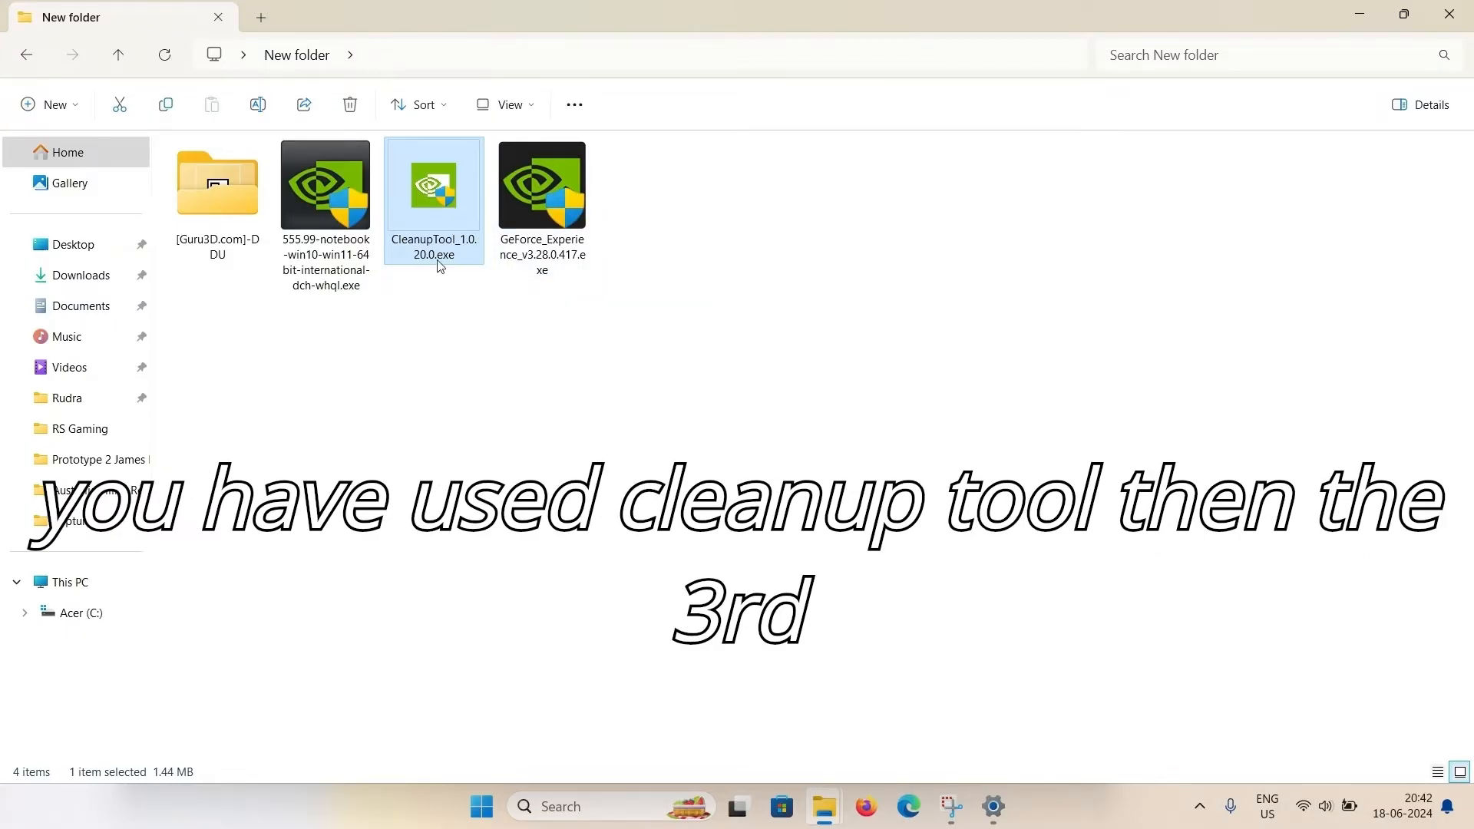
pyautogui.click(737, 360)
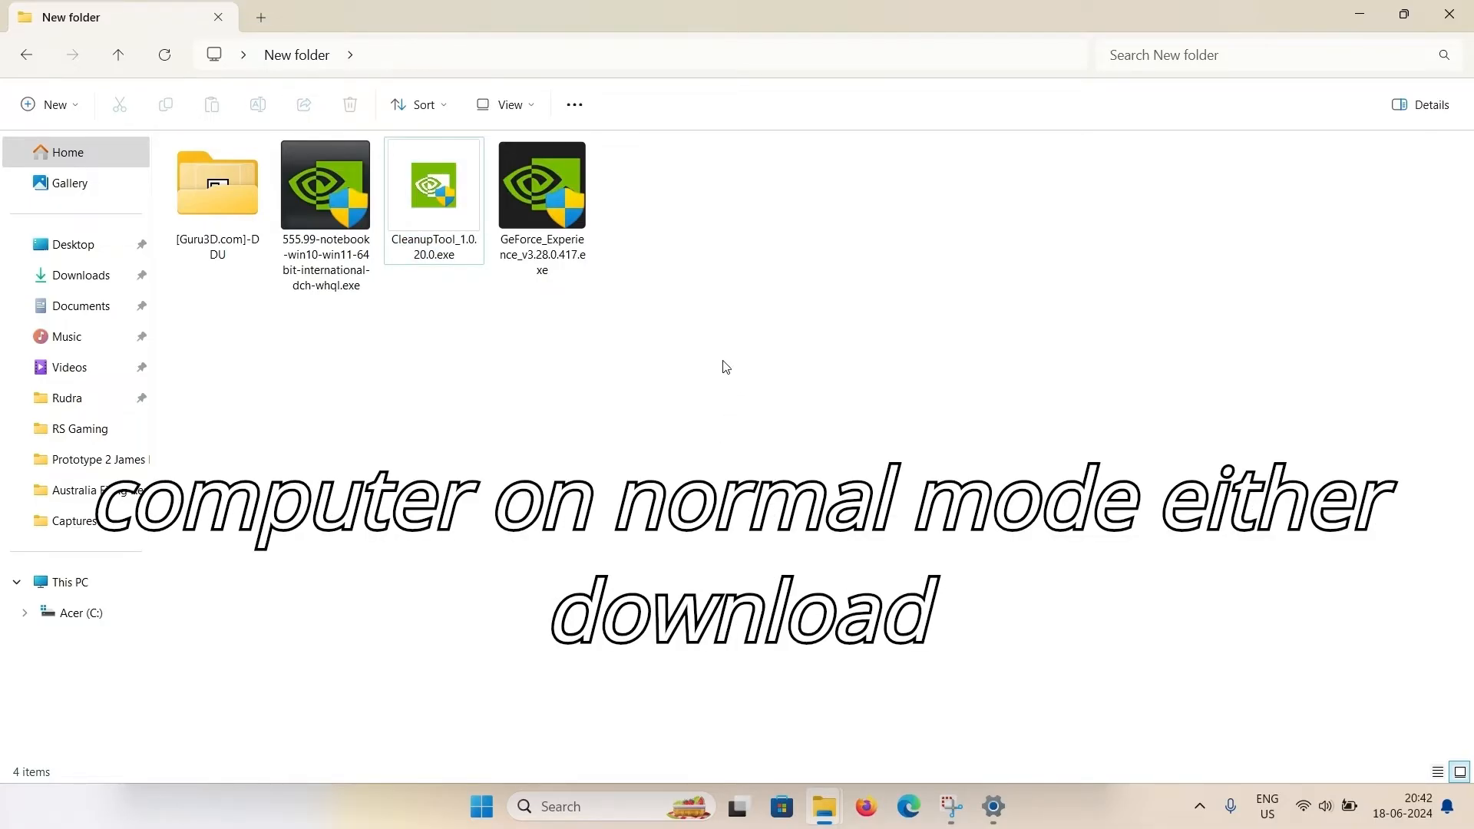
pyautogui.click(567, 191)
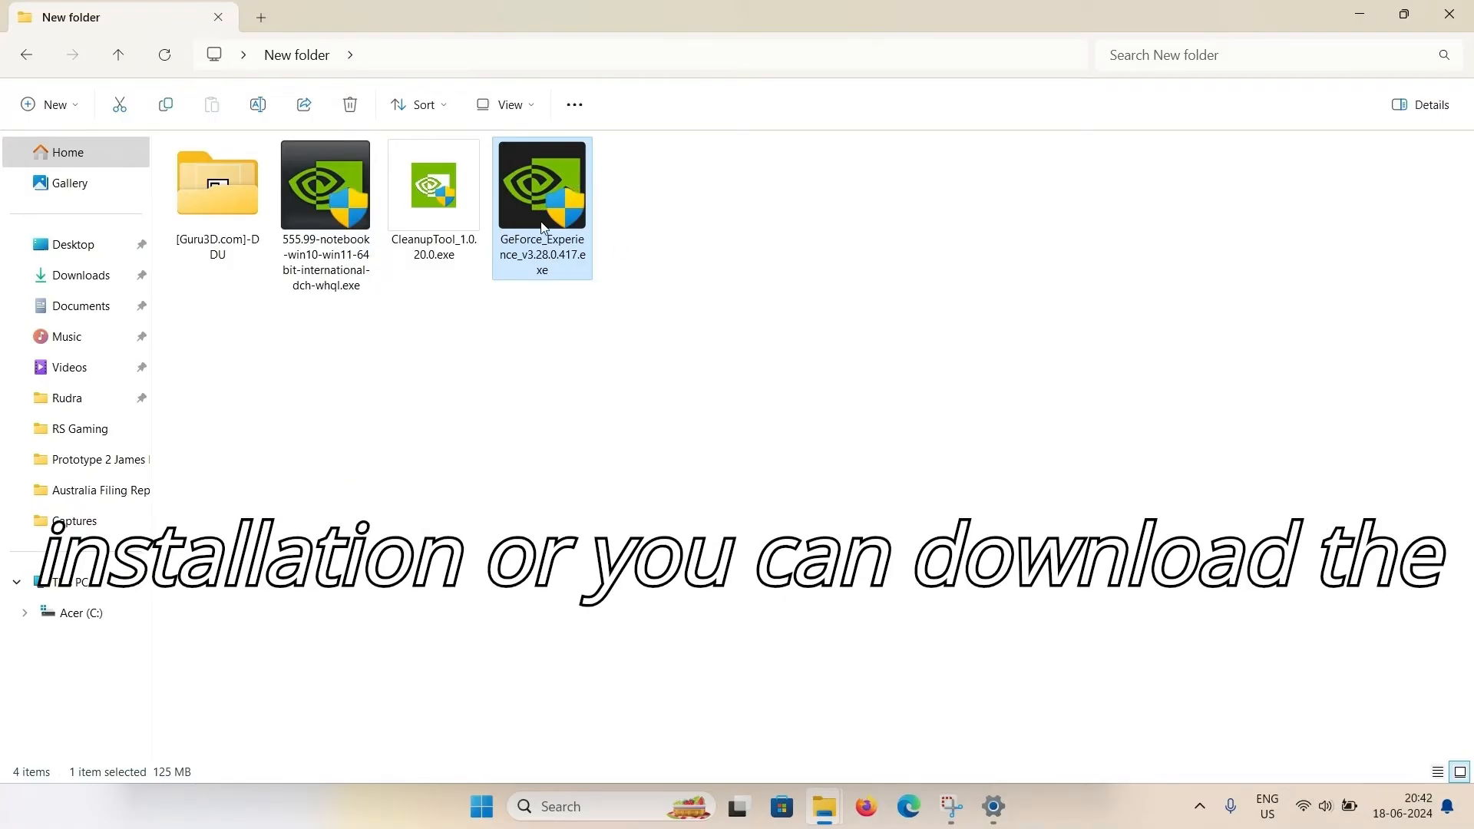
pyautogui.click(324, 229)
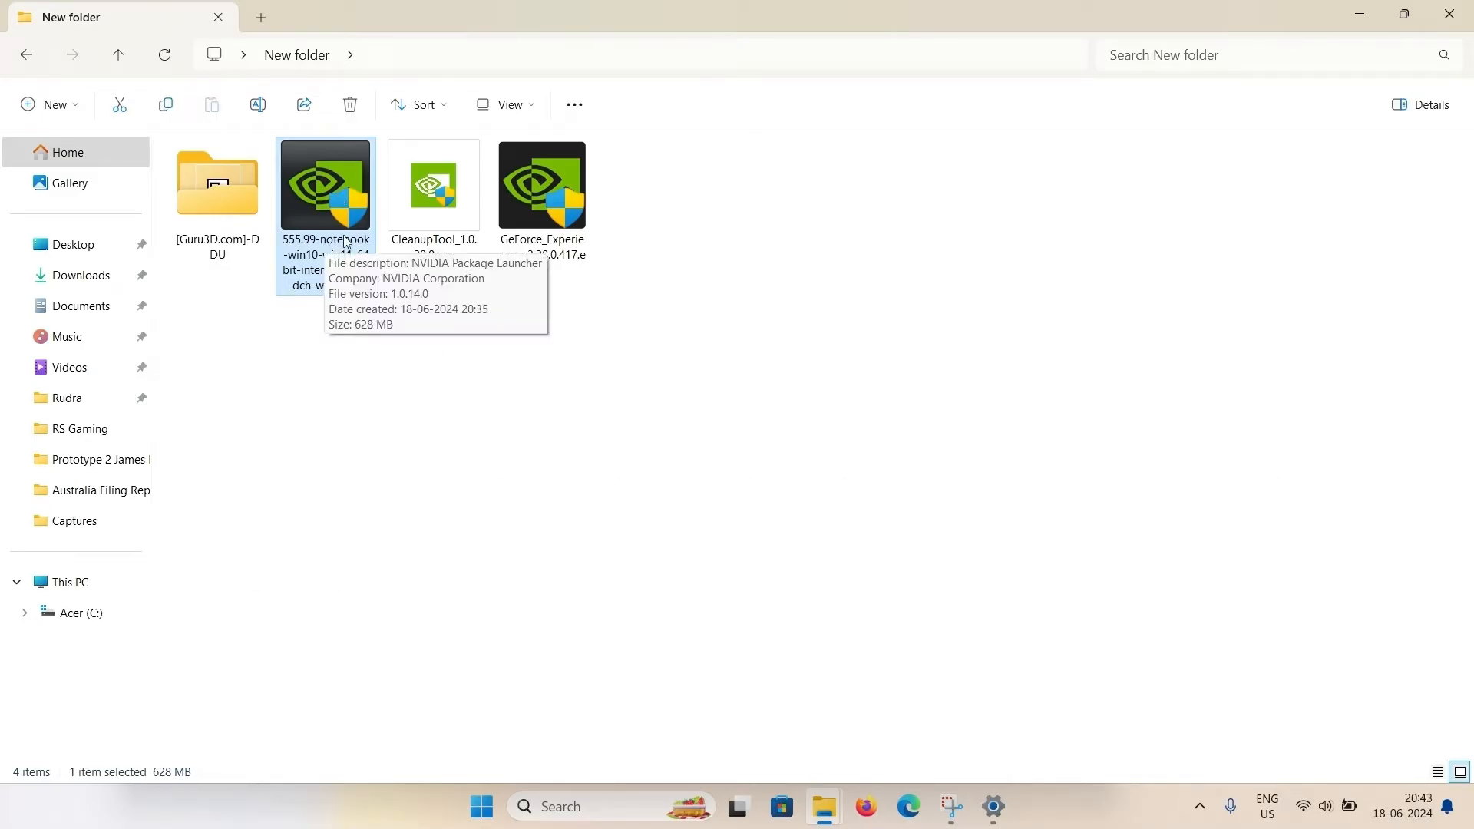
pyautogui.click(1373, 13)
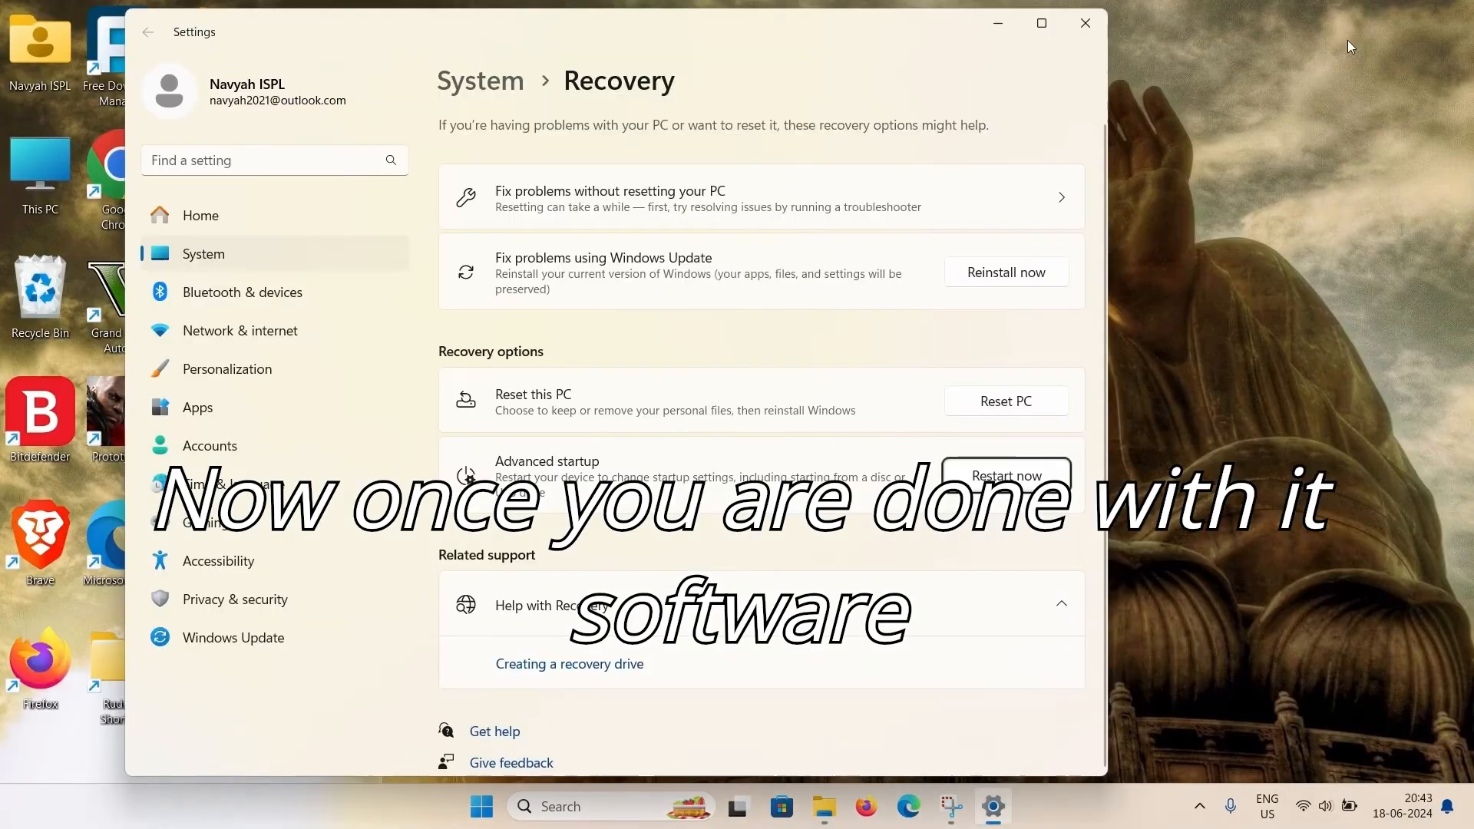
# Close Settings, open the NVIDIA Control Panel from the desktop, and view the Adjust Image Settings with Preview page
pyautogui.click(1086, 23)
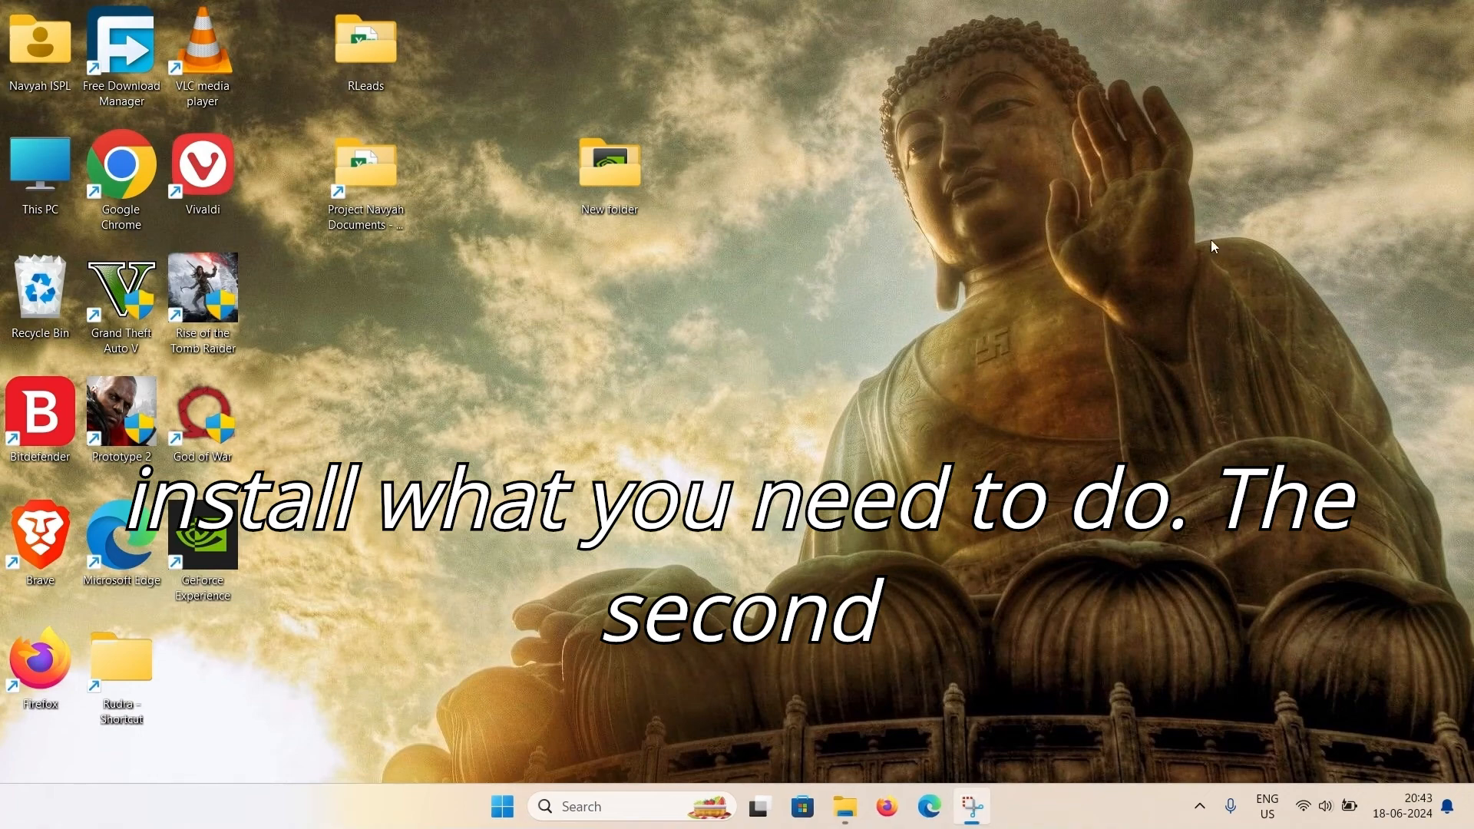
pyautogui.rightClick(923, 145)
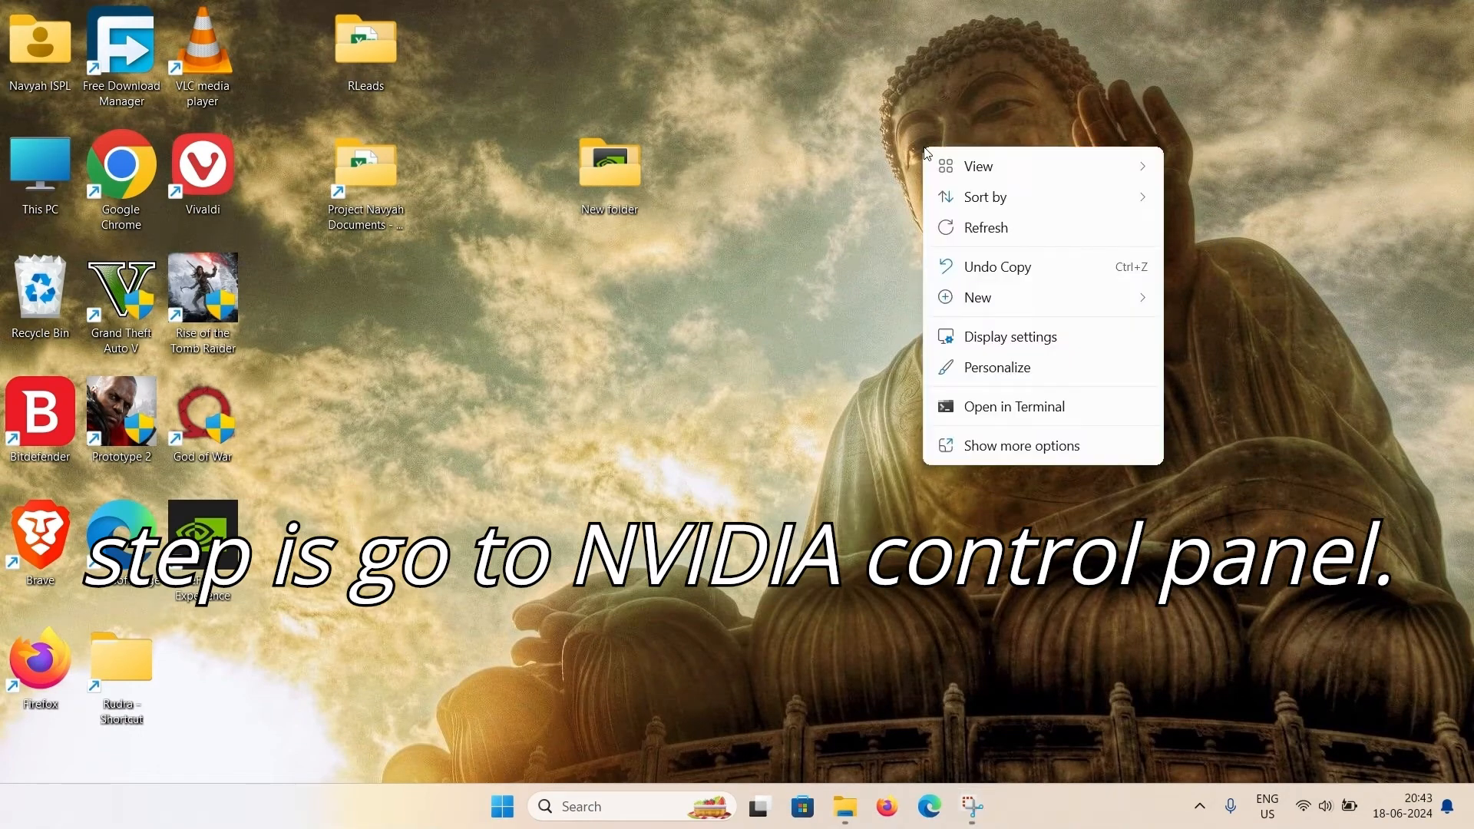
pyautogui.click(1056, 454)
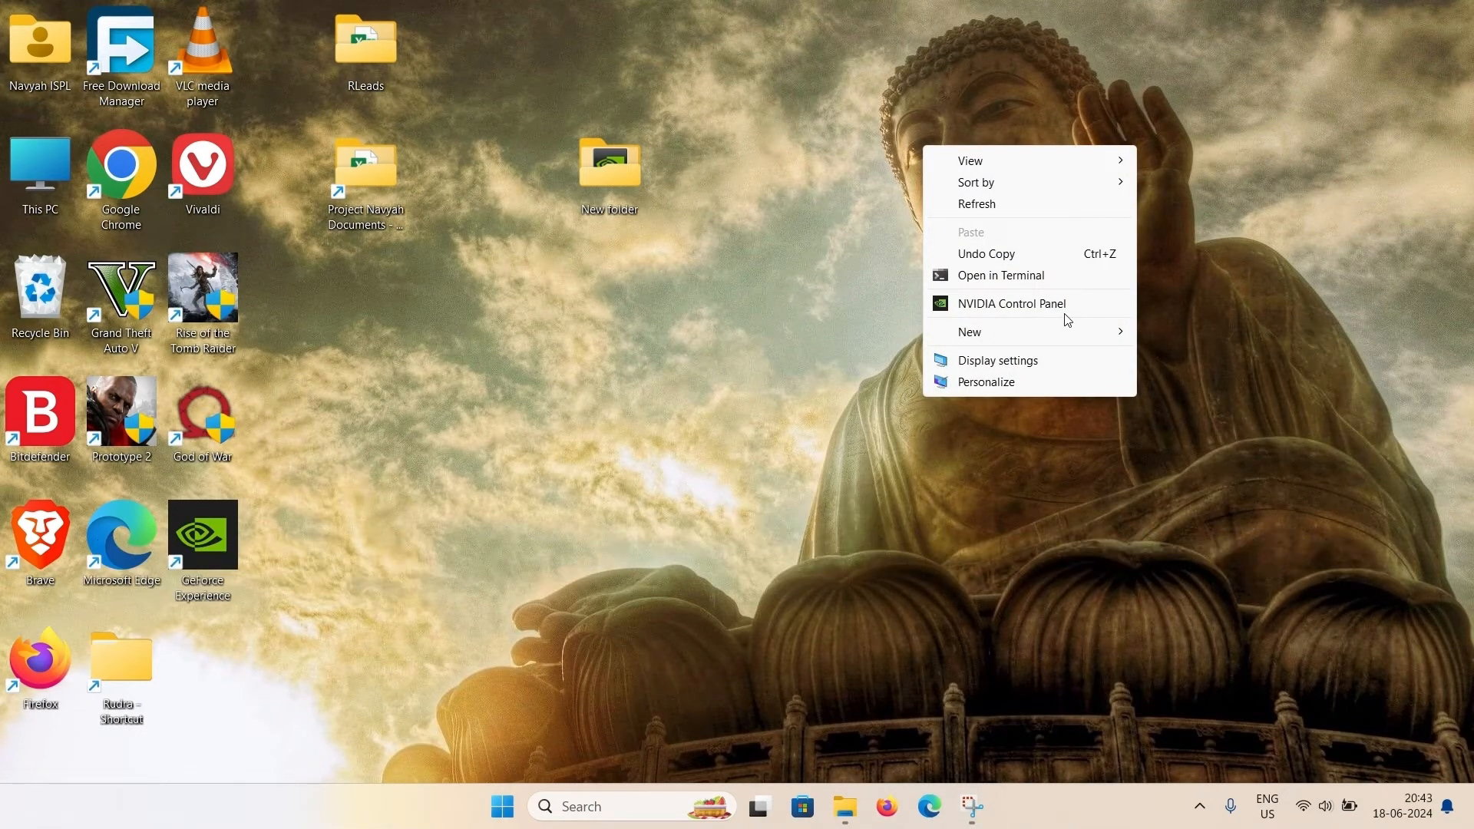
pyautogui.click(1038, 306)
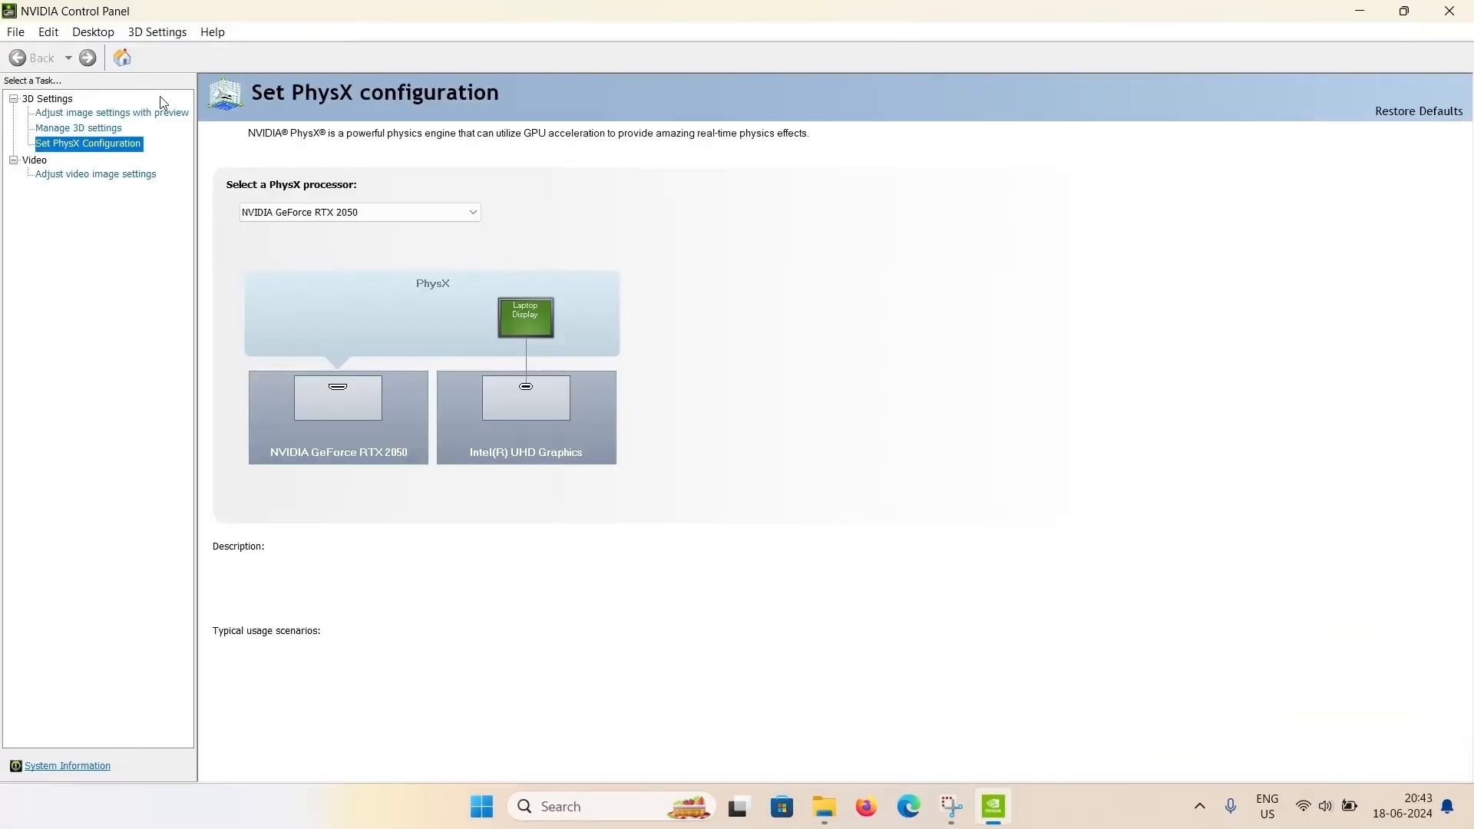
pyautogui.click(164, 115)
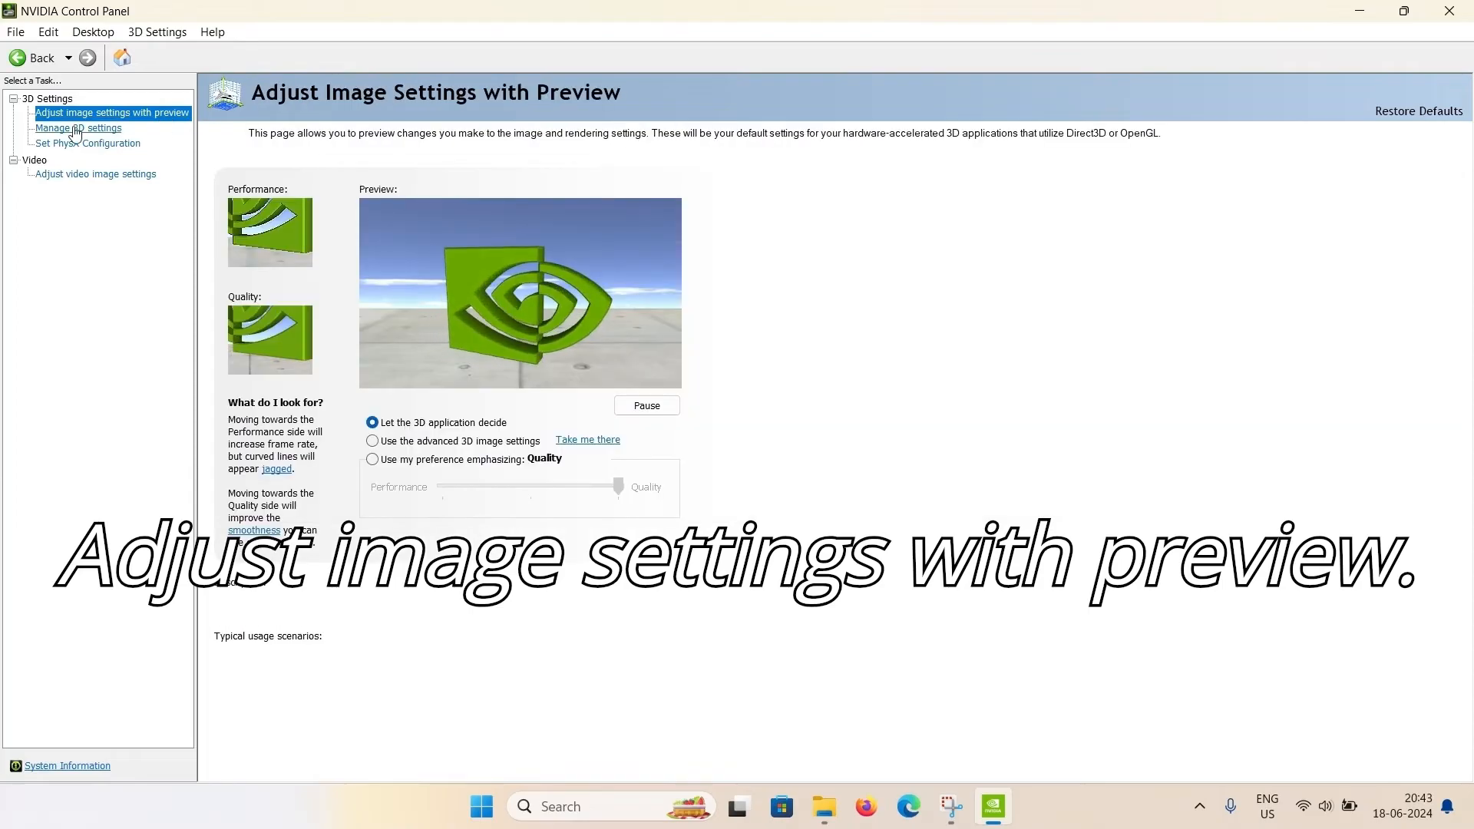
pyautogui.moveTo(430, 423)
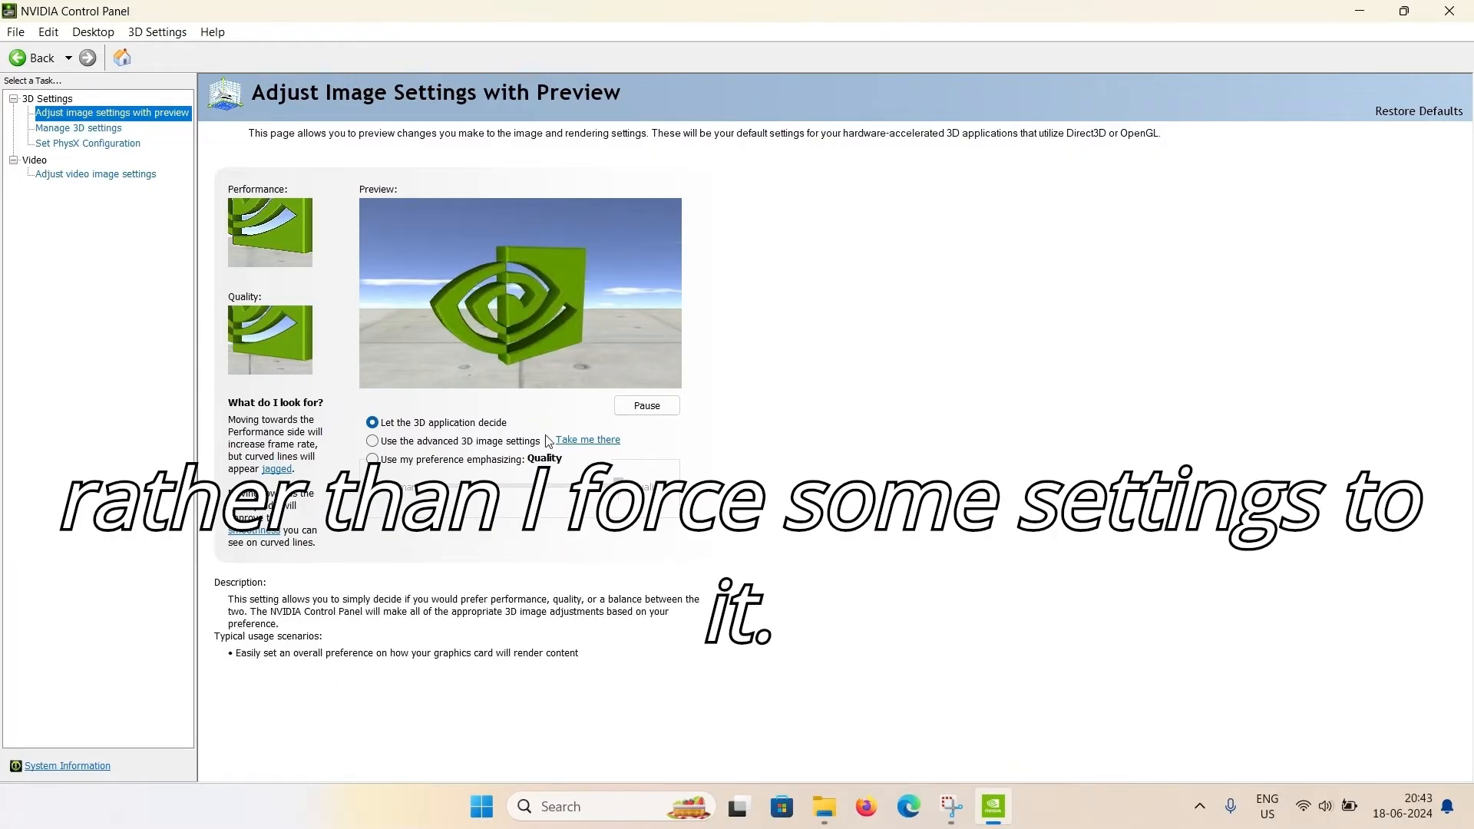
# Set the preferred graphics processor in the global 3D settings to High-performance NVIDIA processor
pyautogui.click(78, 128)
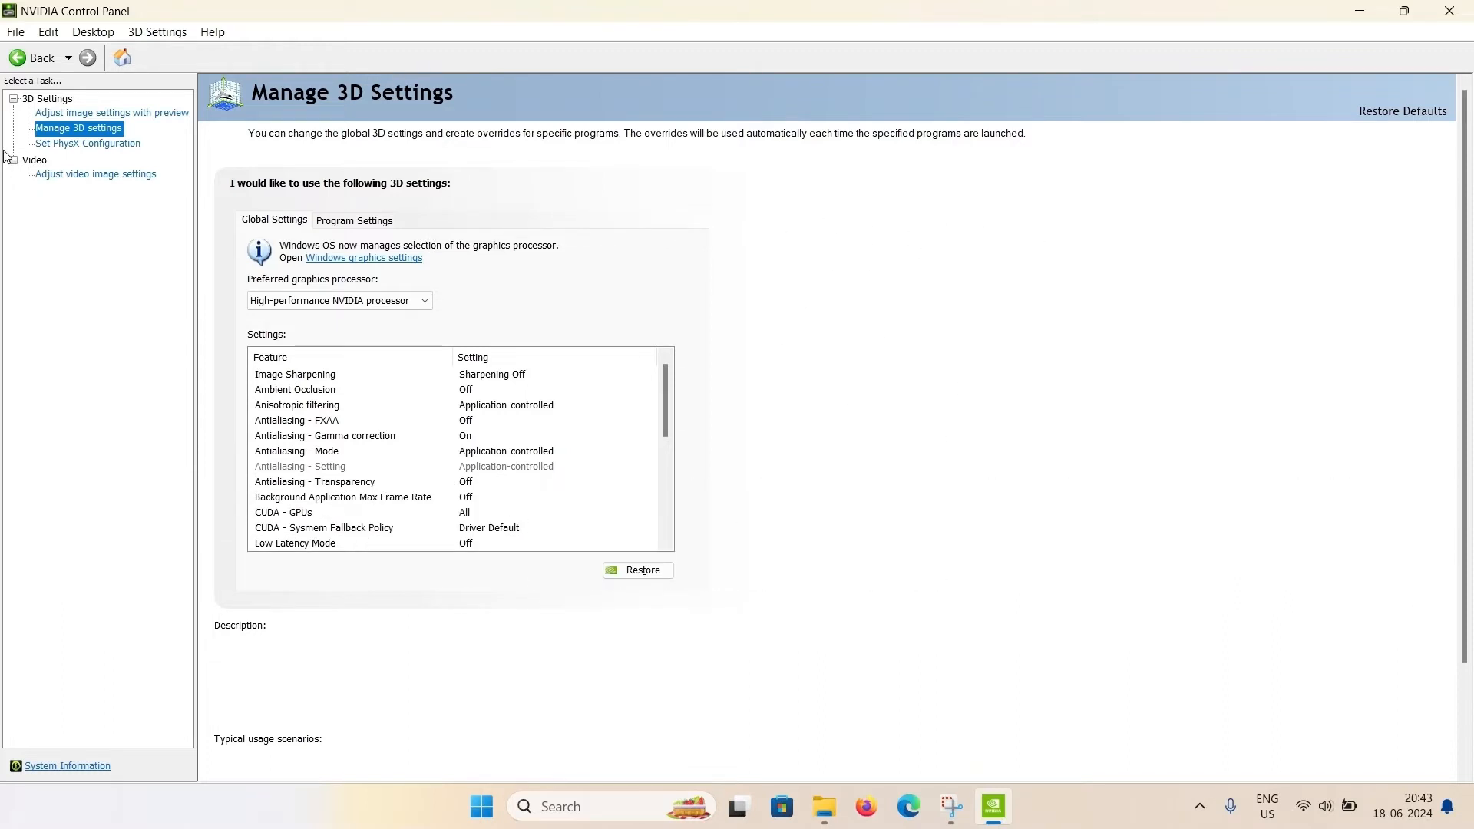
pyautogui.click(283, 301)
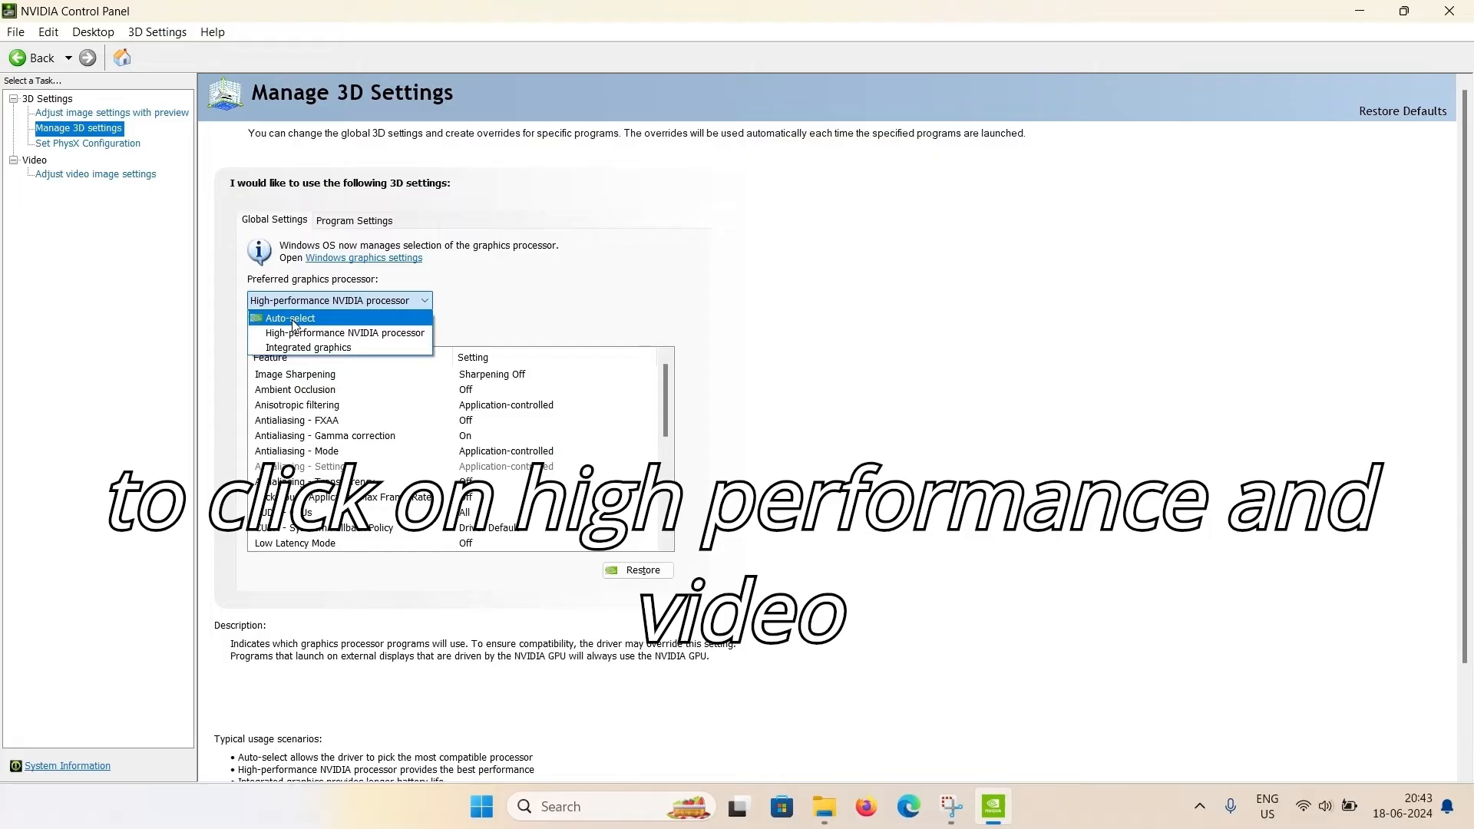
pyautogui.click(420, 336)
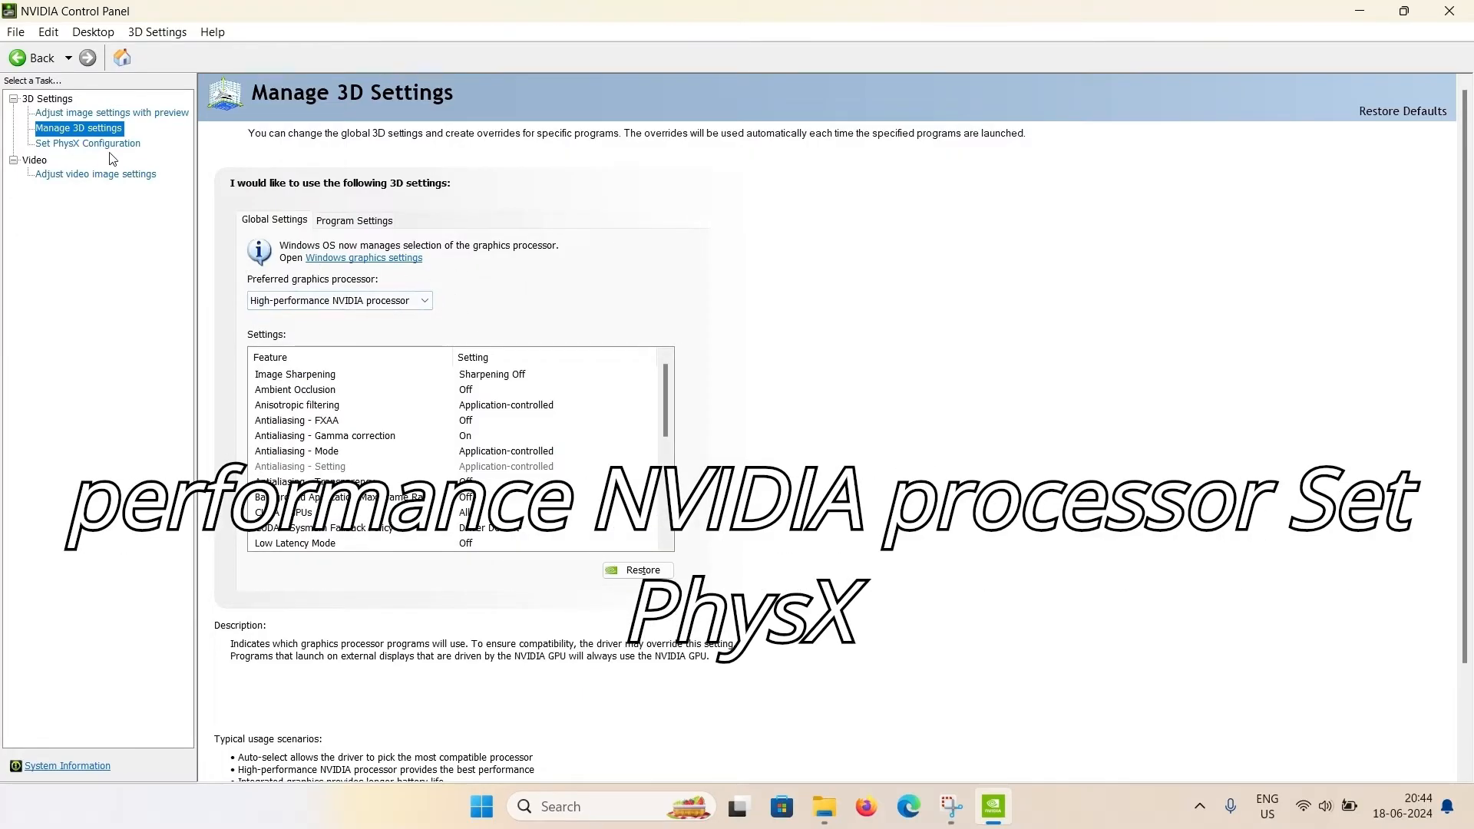
# Set the PhysX processor to NVIDIA GeForce RTX 2050 and close the NVIDIA Control Panel
pyautogui.click(91, 144)
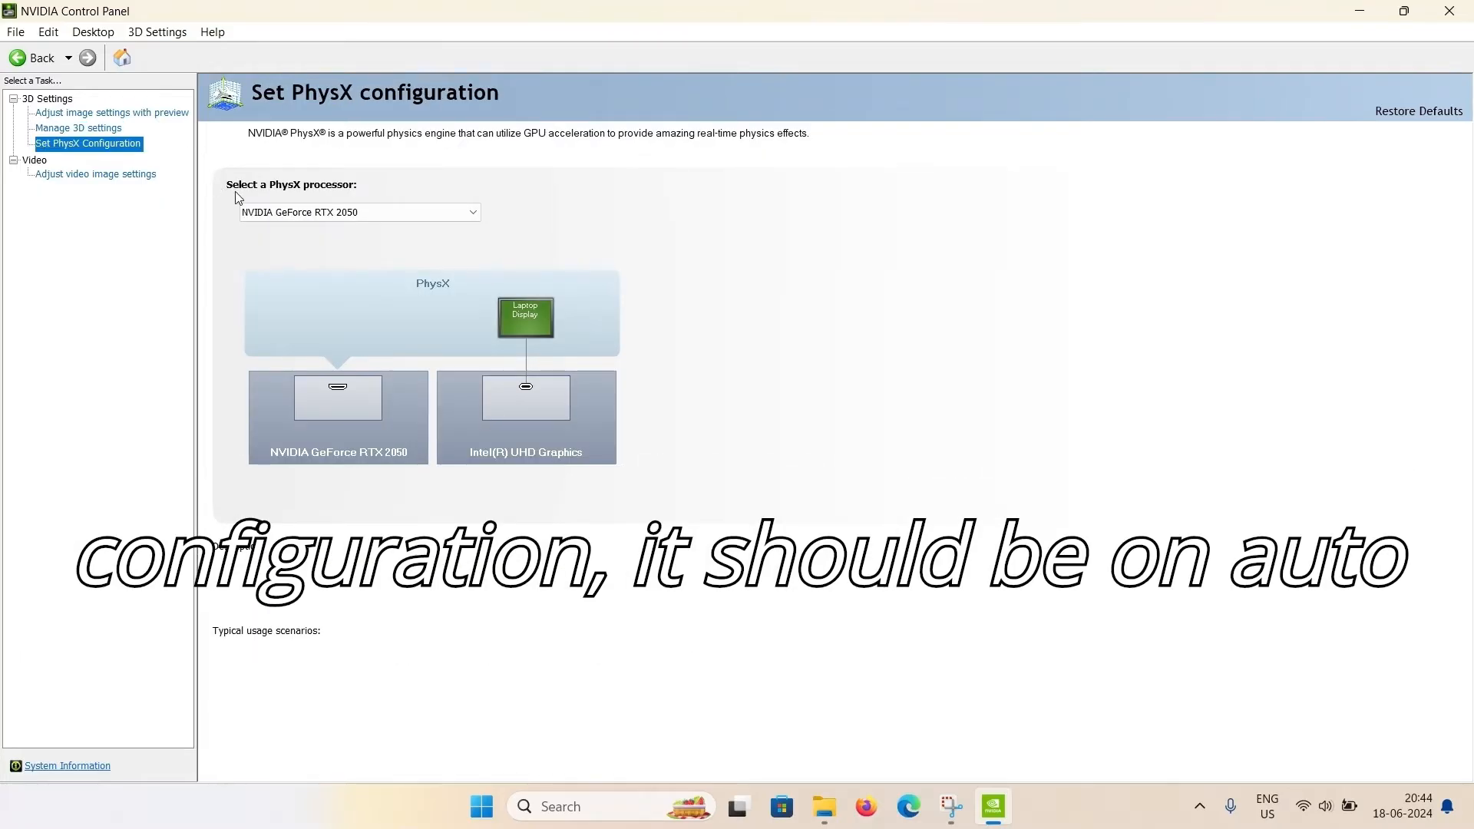
pyautogui.click(265, 212)
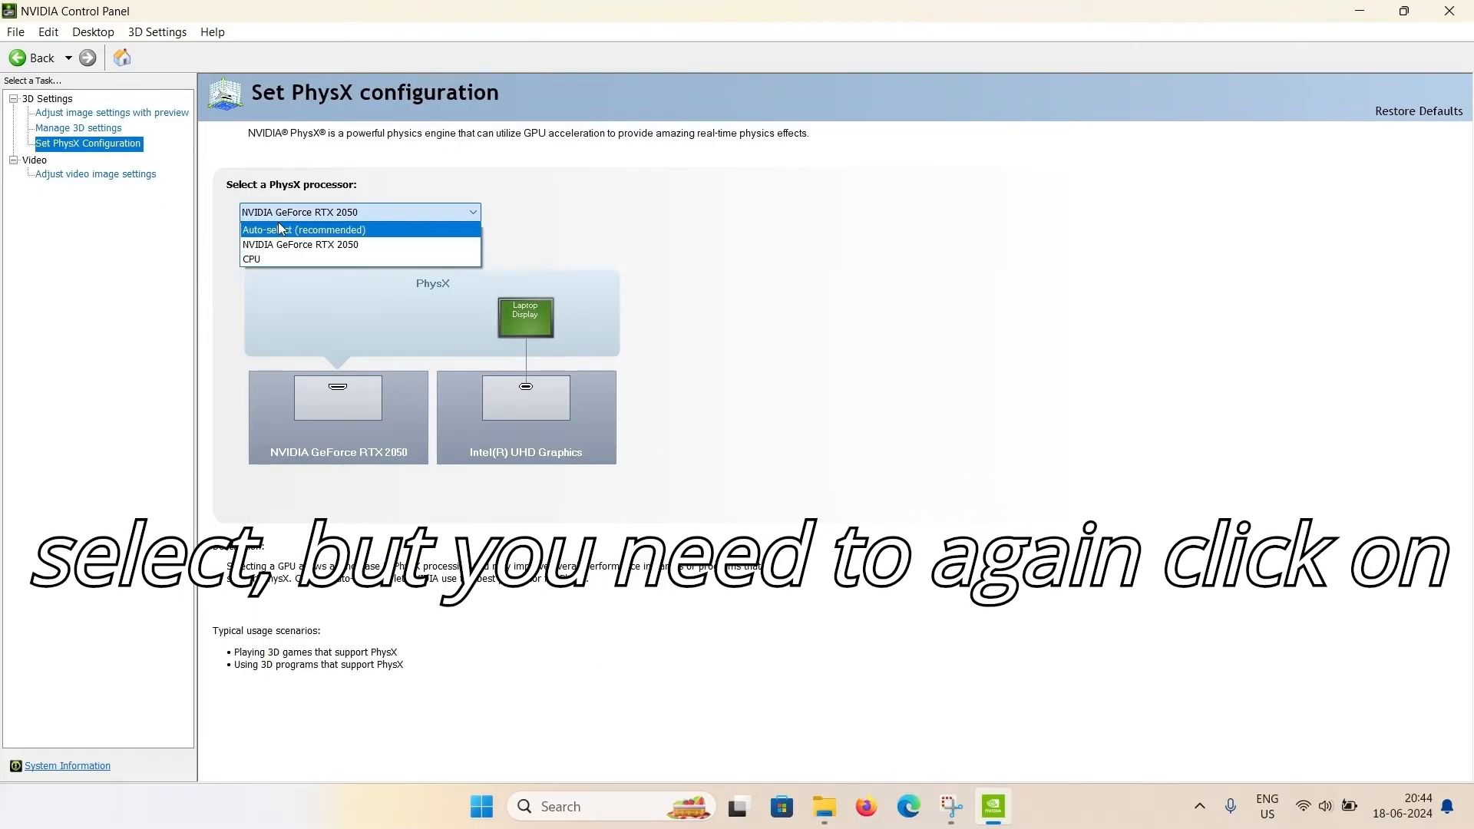
pyautogui.click(333, 248)
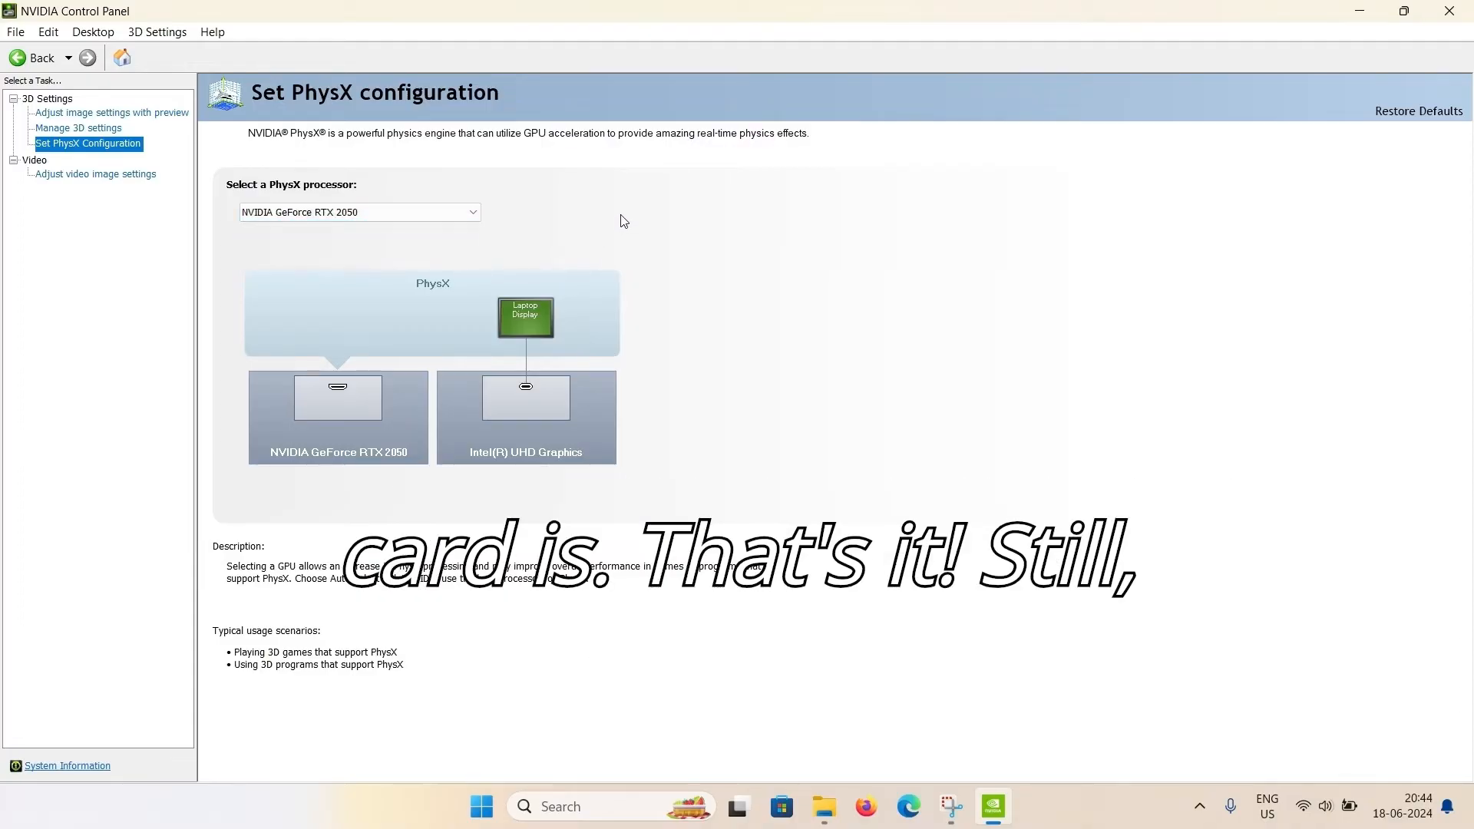
pyautogui.moveTo(1243, 8); pyautogui.dragTo(969, 94)
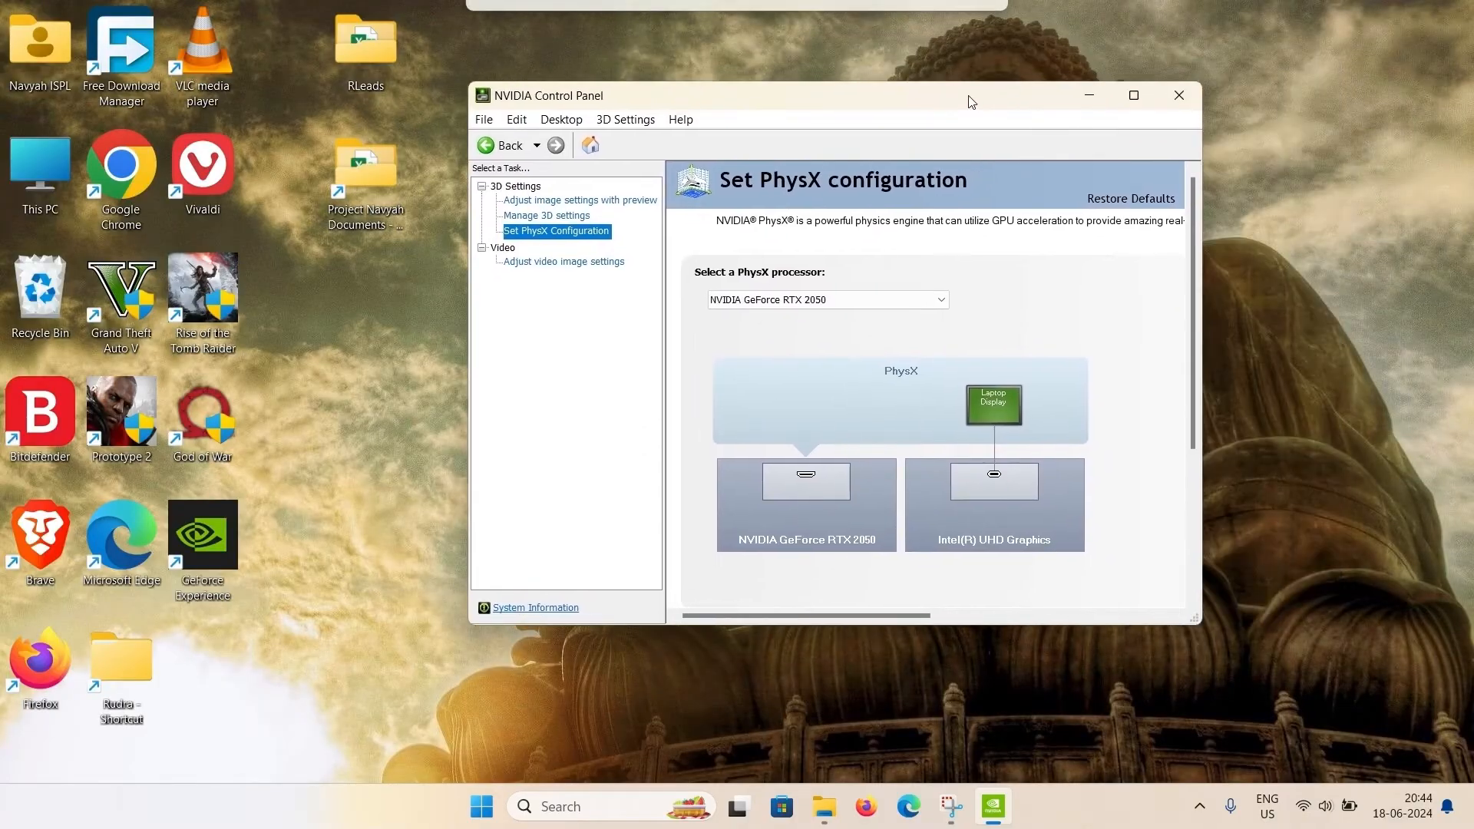
pyautogui.click(1179, 107)
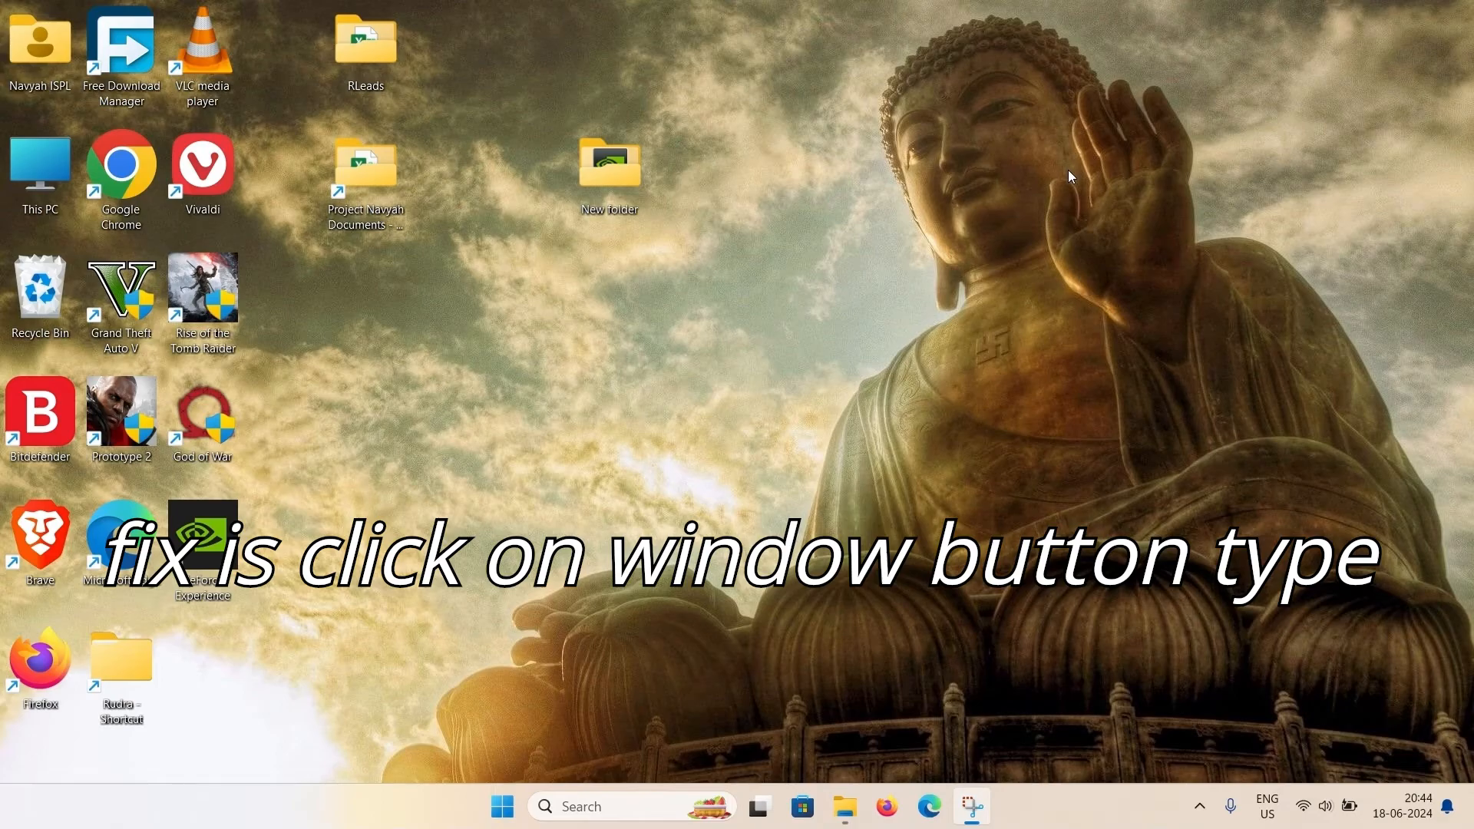
# Search Windows for "game", open Game Mode settings, go to the related Graphics settings, and look through the custom app list
pyautogui.press('super')
pyautogui.write('game')
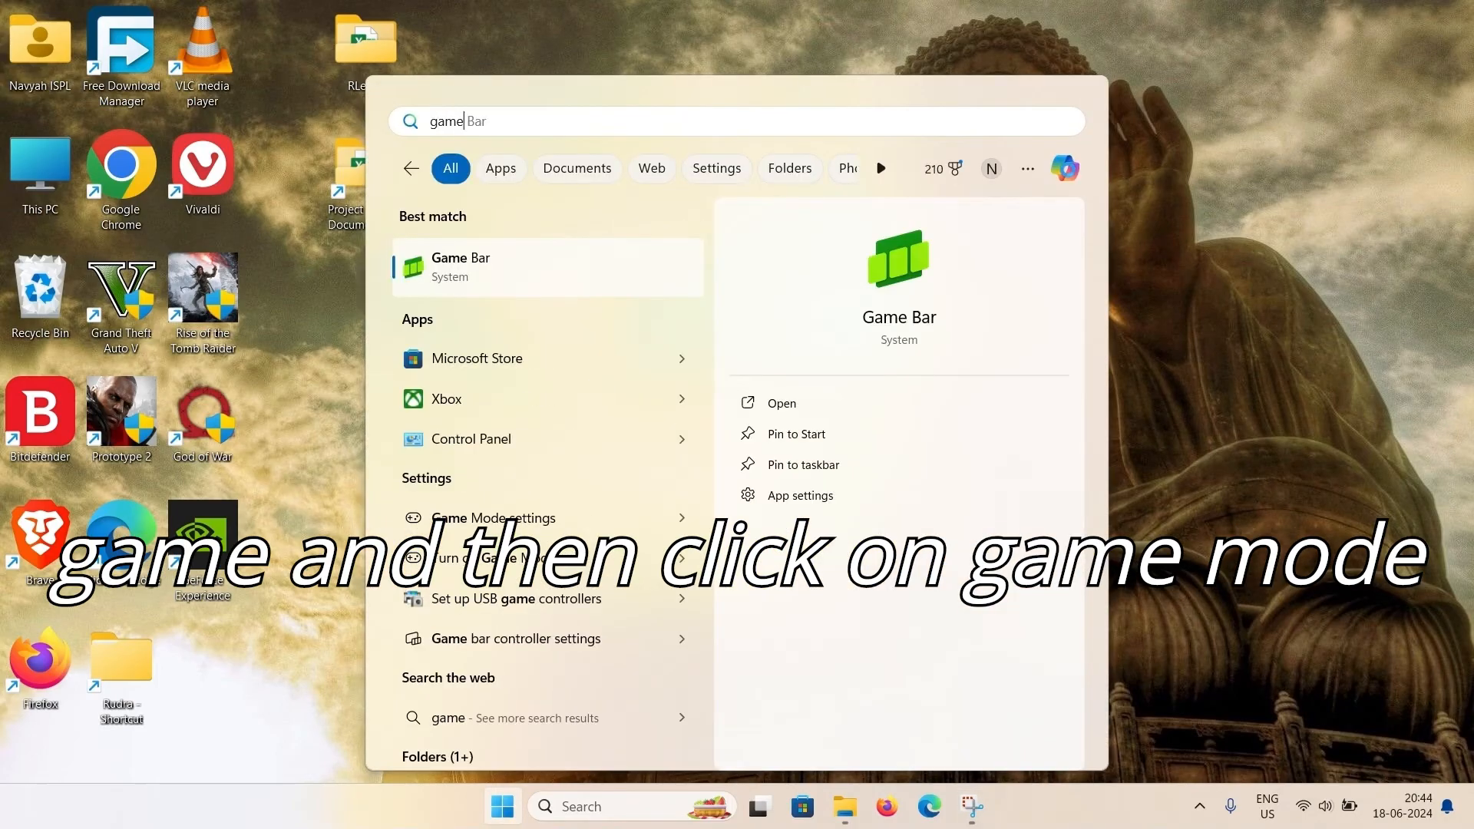
pyautogui.click(496, 518)
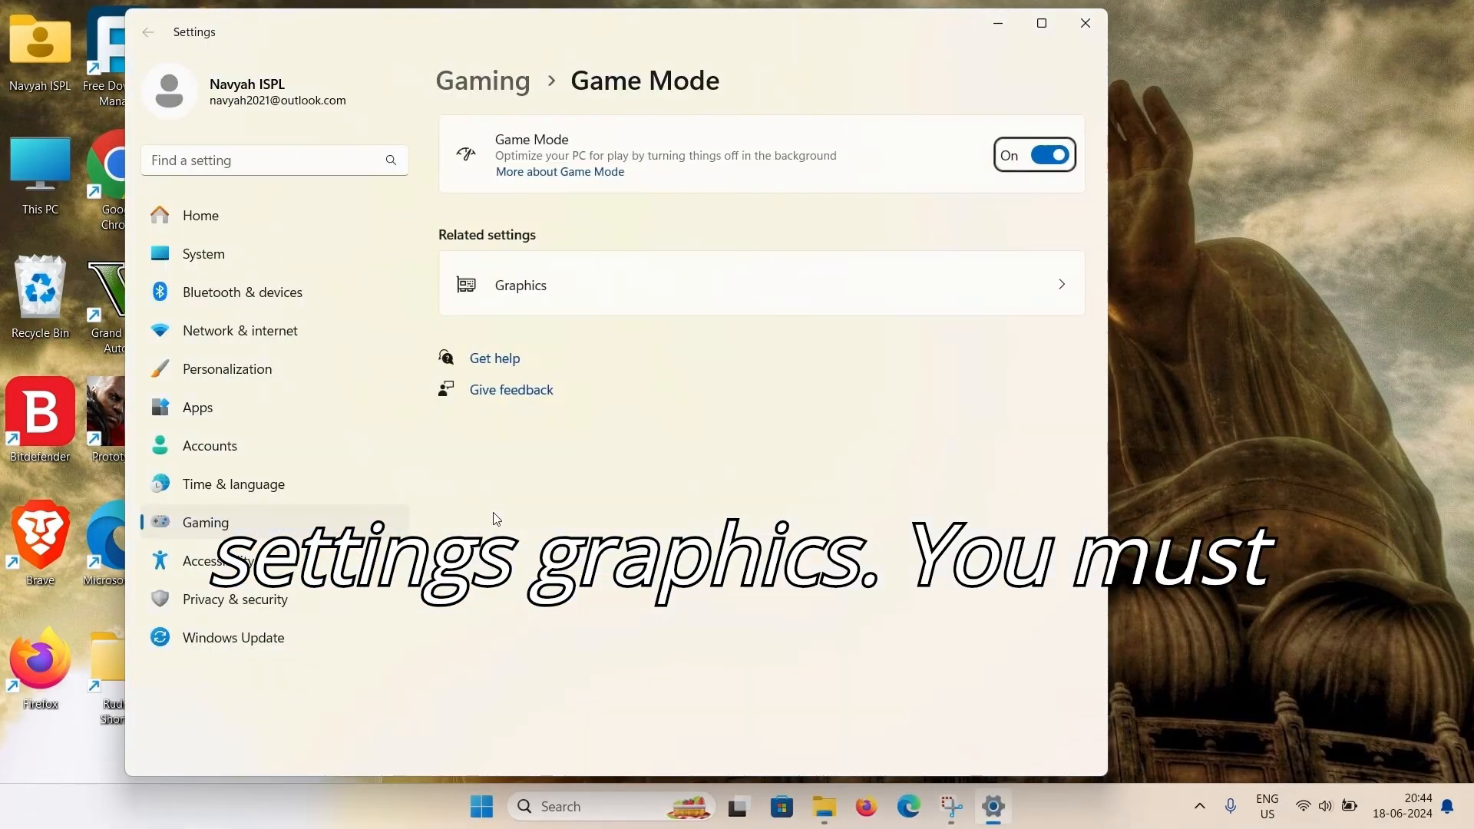
pyautogui.click(635, 284)
pyautogui.scroll(-3, 660, 322)
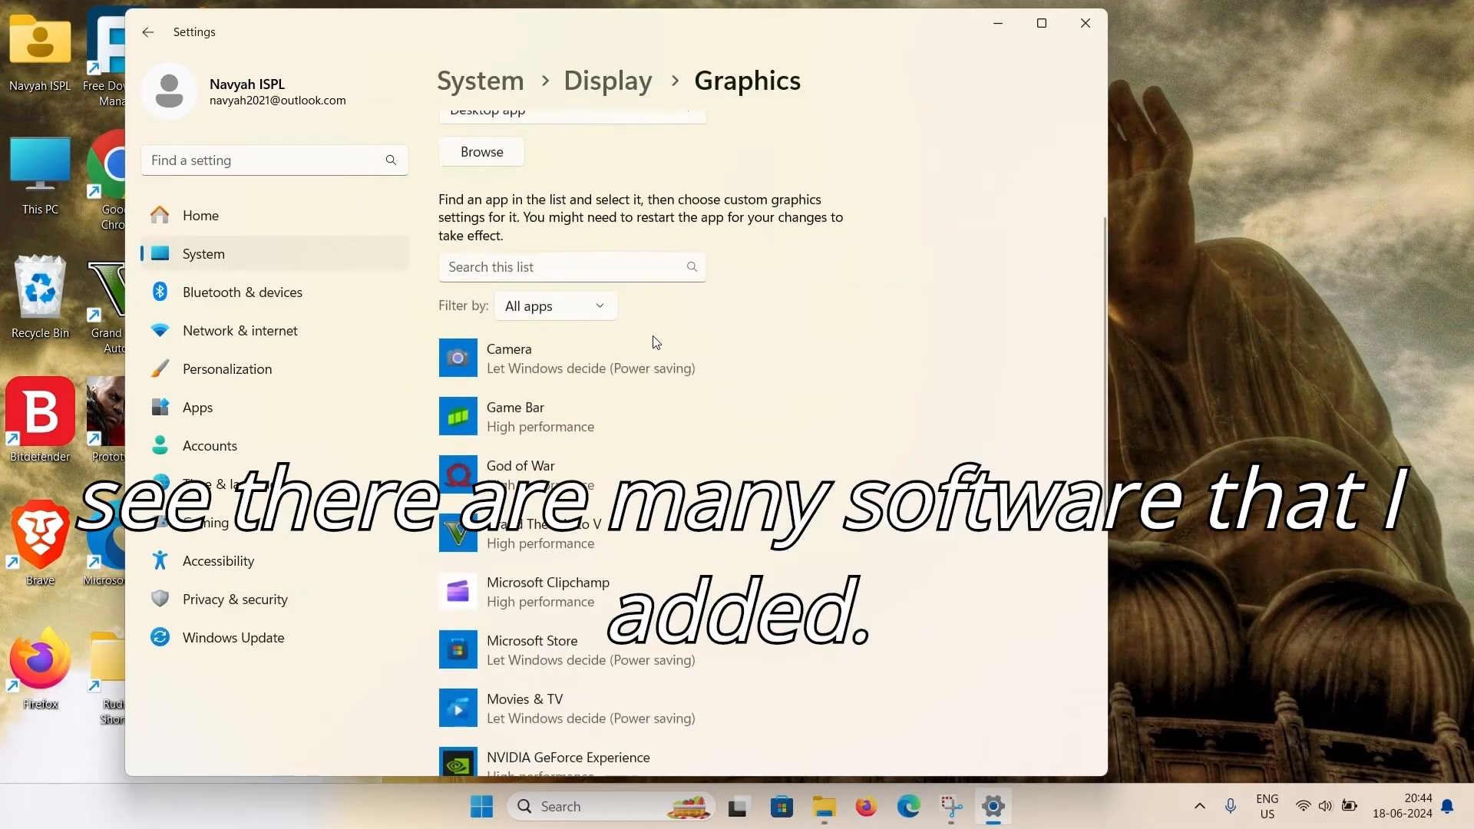
pyautogui.scroll(-6, 654, 340)
pyautogui.scroll(4, 654, 340)
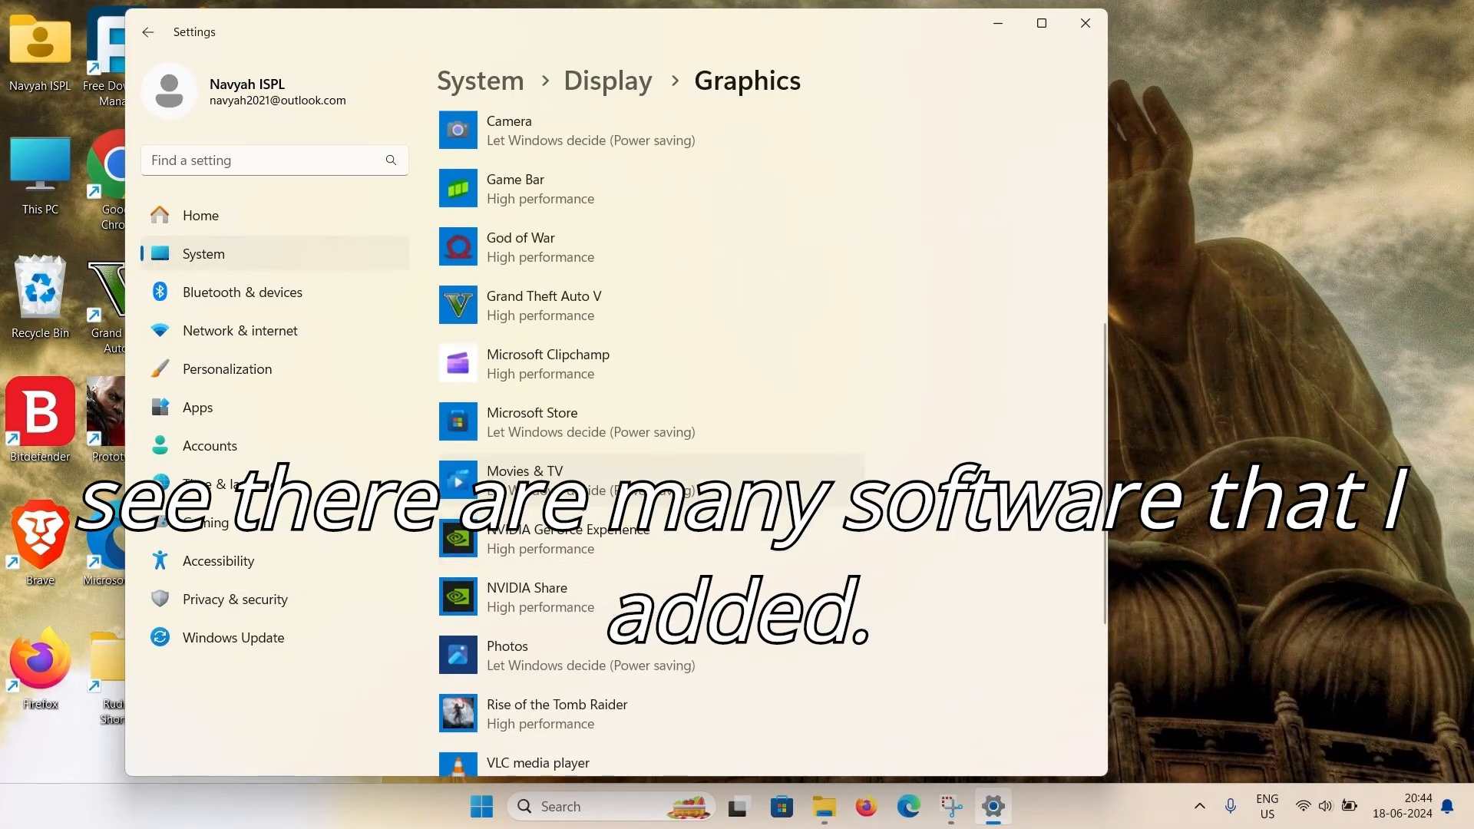
pyautogui.scroll(5, 583, 418)
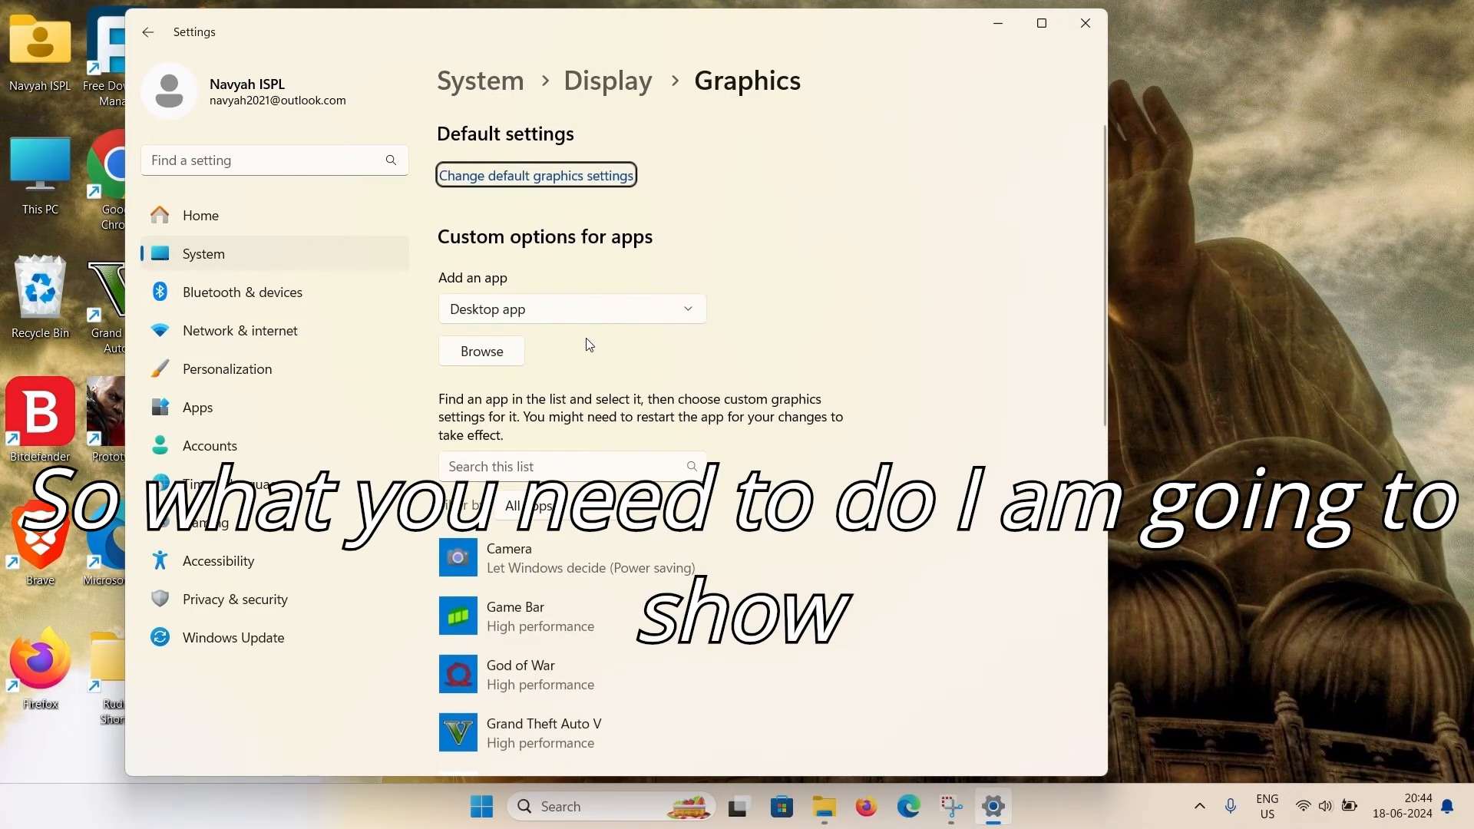
# Remove Game Bar, NVIDIA GeForce Experience and NVIDIA Share from the list of apps with custom graphics options
pyautogui.scroll(-5, 587, 343)
pyautogui.click(628, 205)
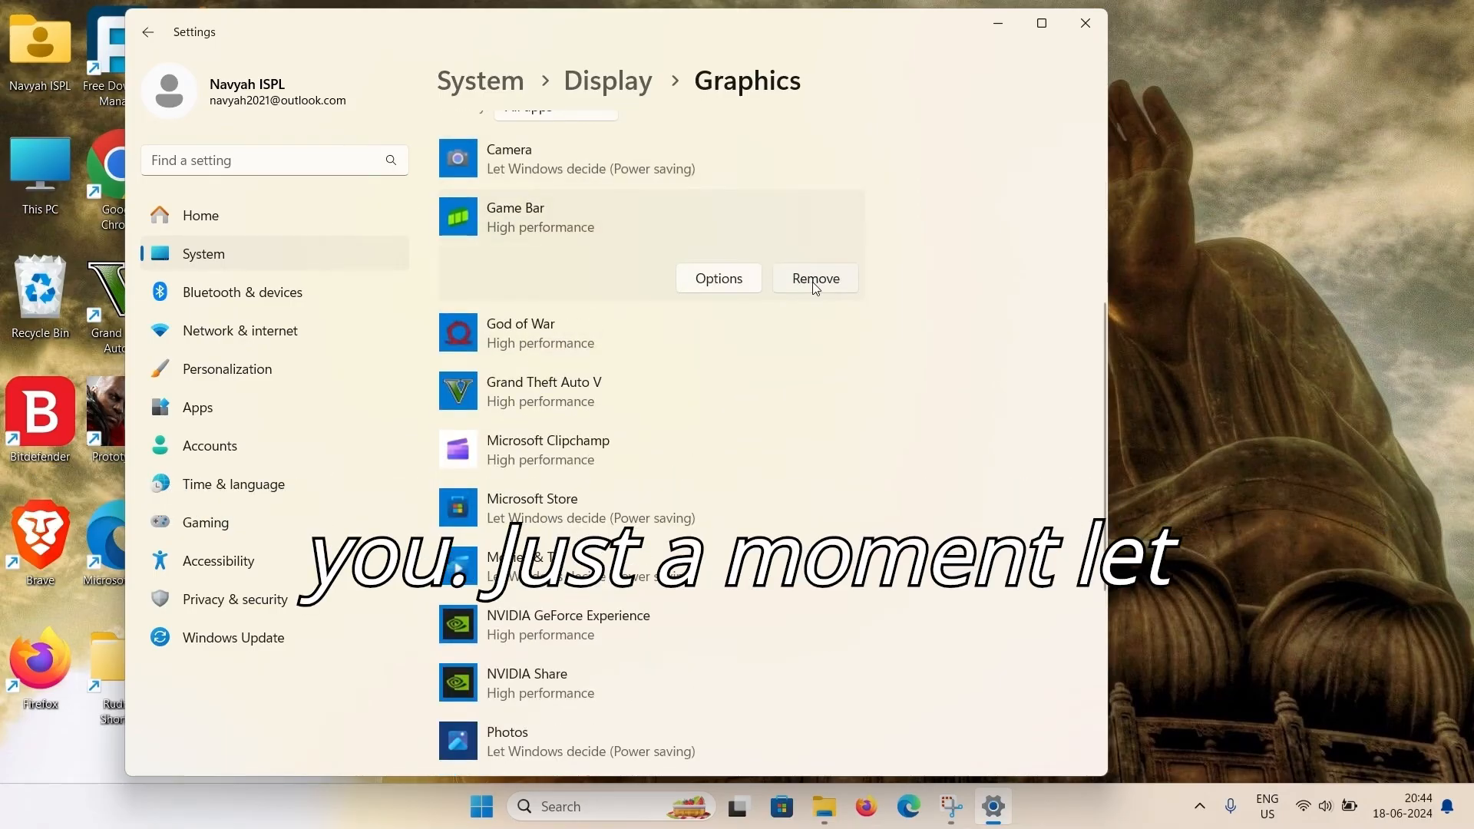
pyautogui.scroll(-3, 510, 329)
pyautogui.click(510, 328)
pyautogui.click(813, 405)
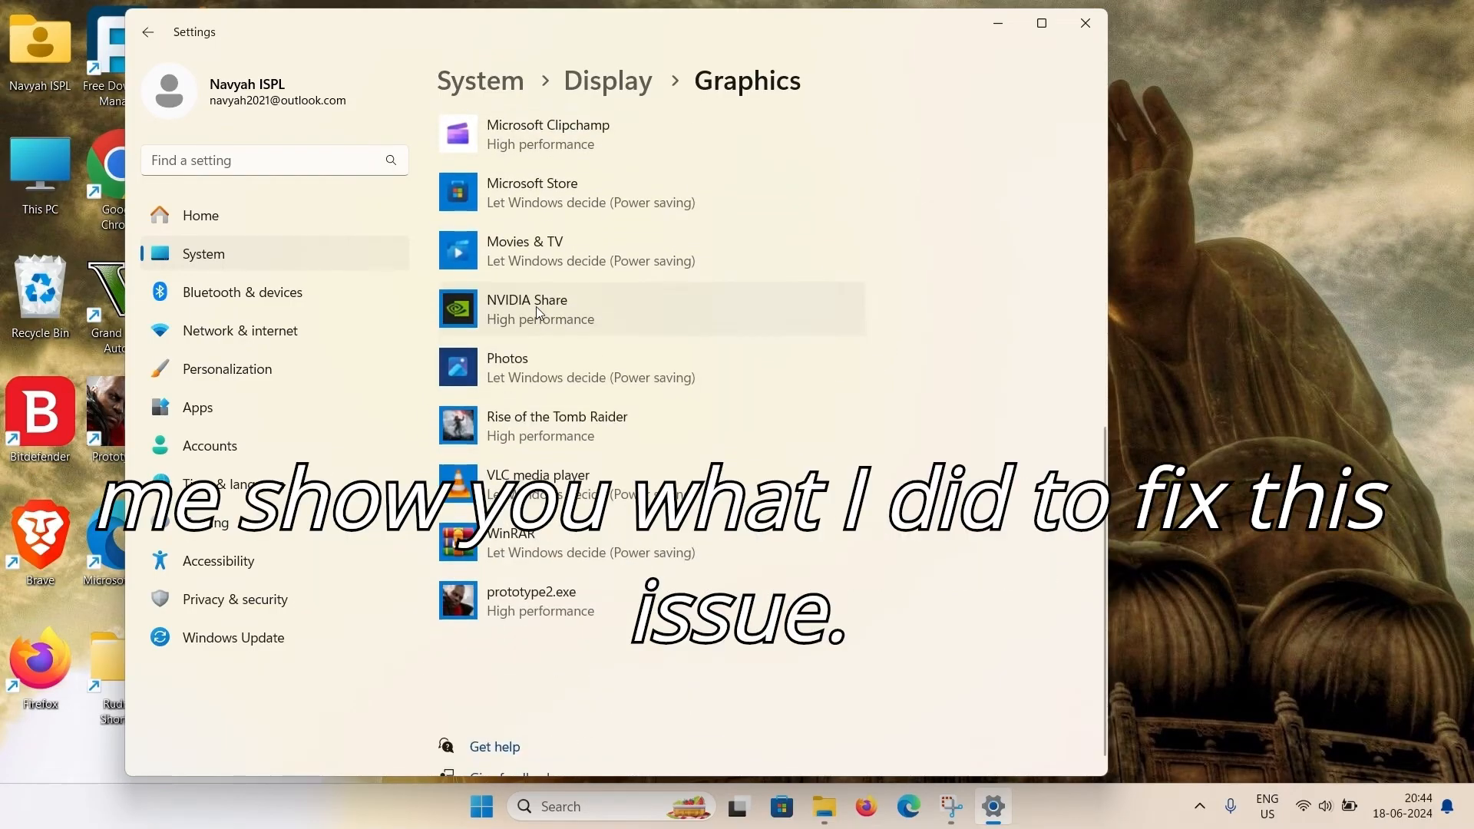
pyautogui.click(537, 308)
pyautogui.click(811, 404)
pyautogui.scroll(5, 760, 380)
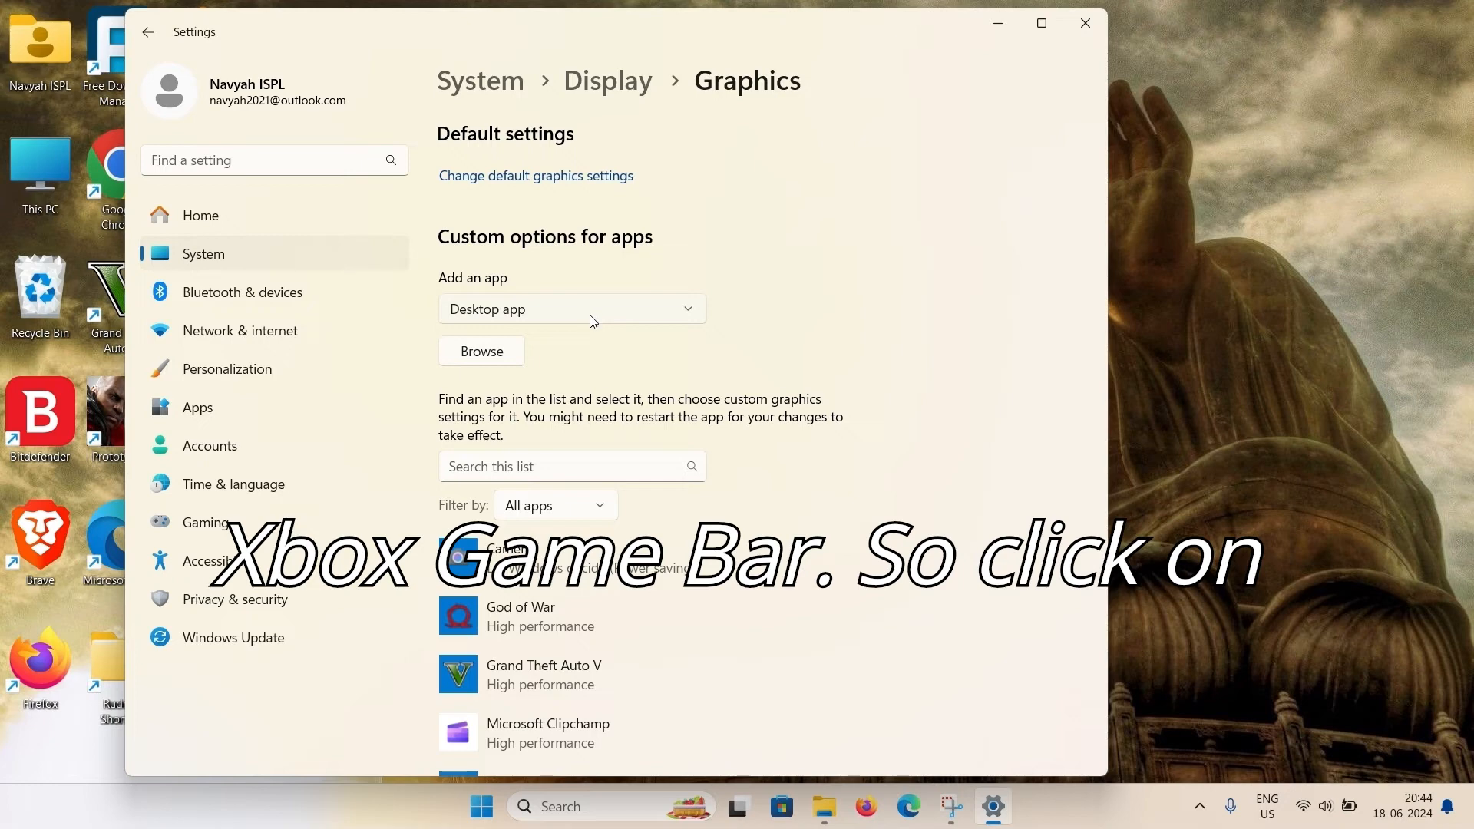
# Add Game Bar to the custom graphics options list as a Microsoft Store app
pyautogui.click(655, 320)
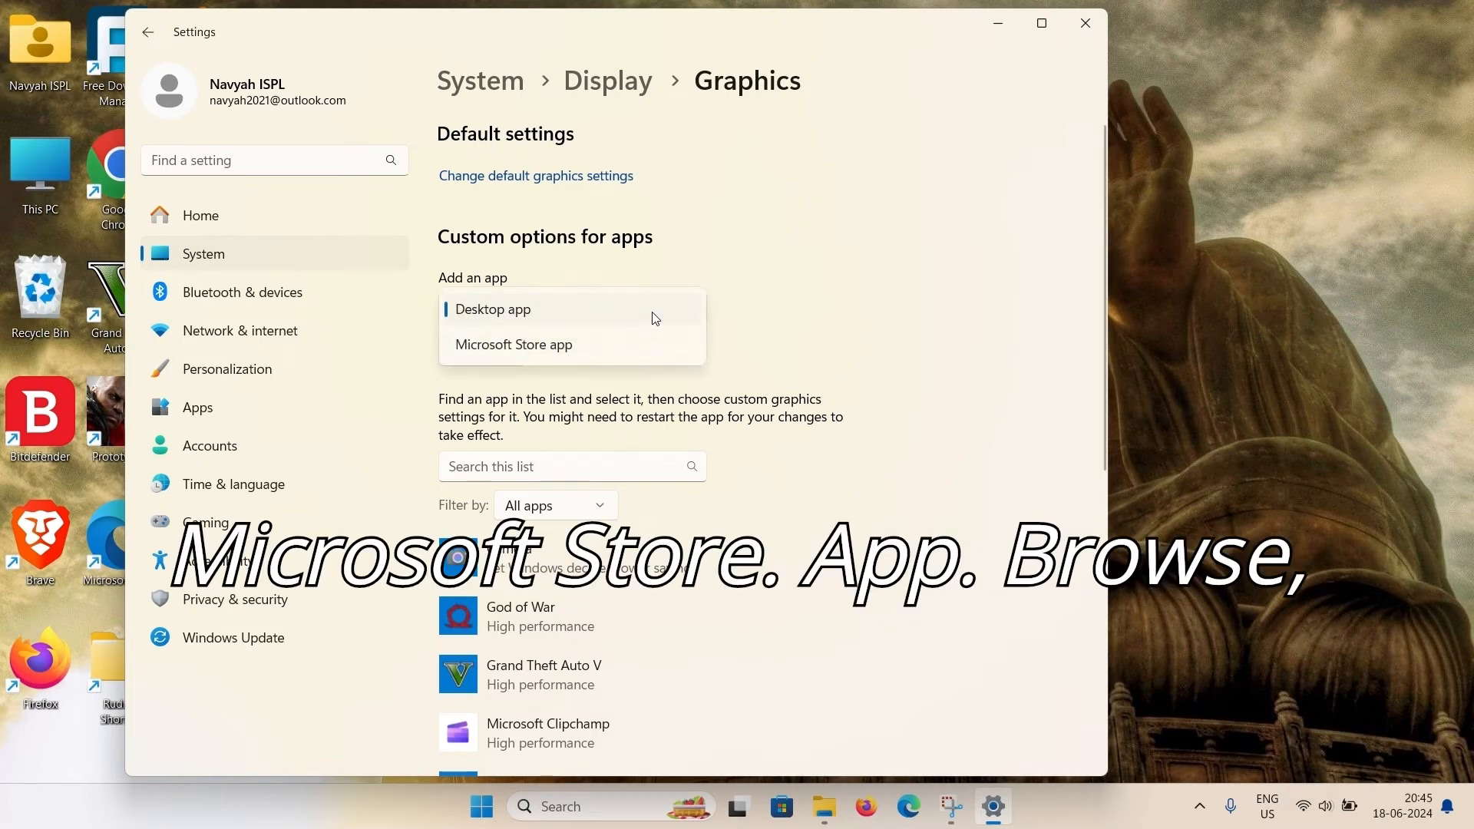
pyautogui.click(520, 353)
pyautogui.click(482, 350)
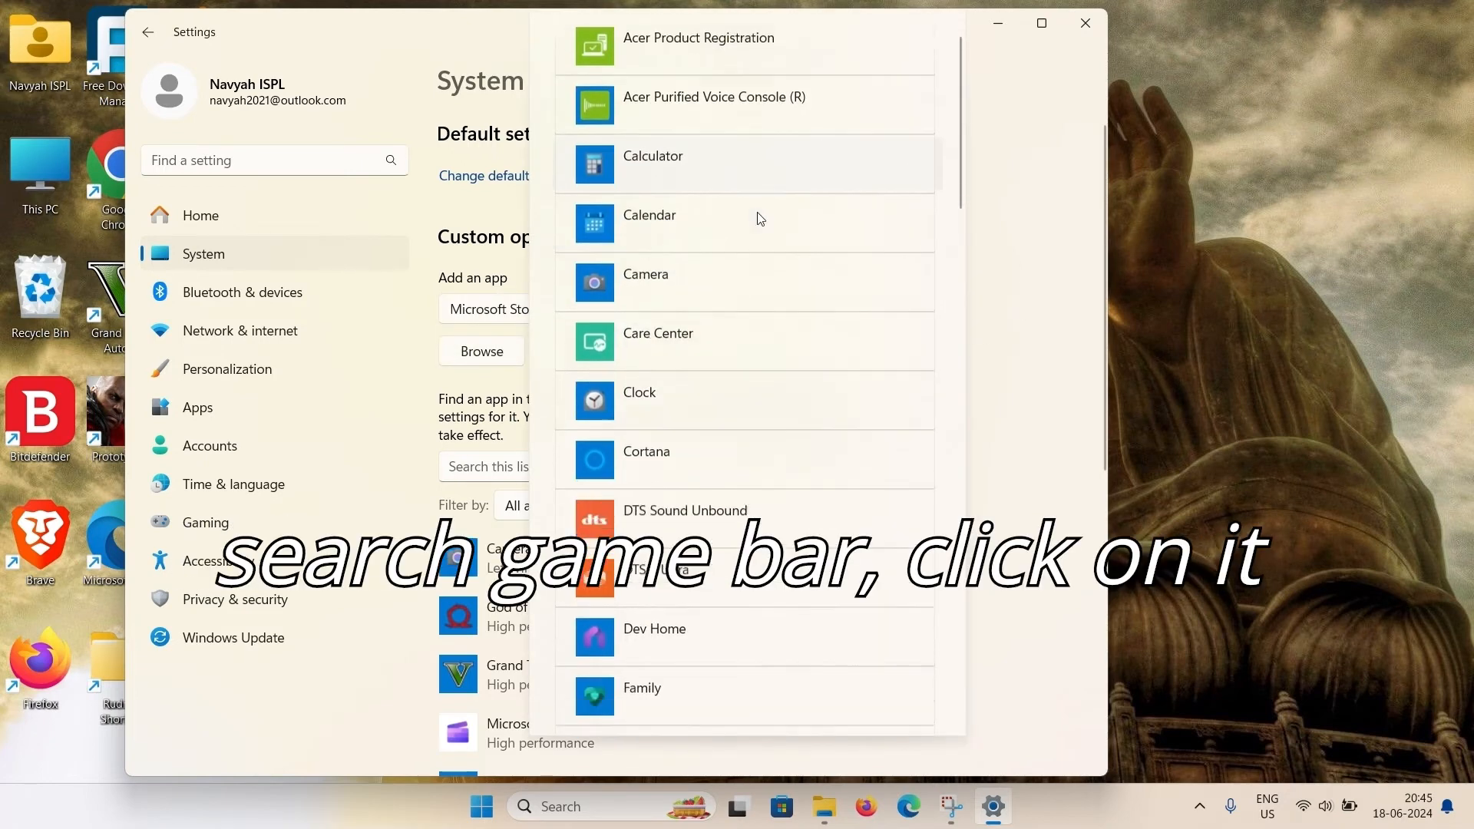
pyautogui.scroll(-5, 760, 230)
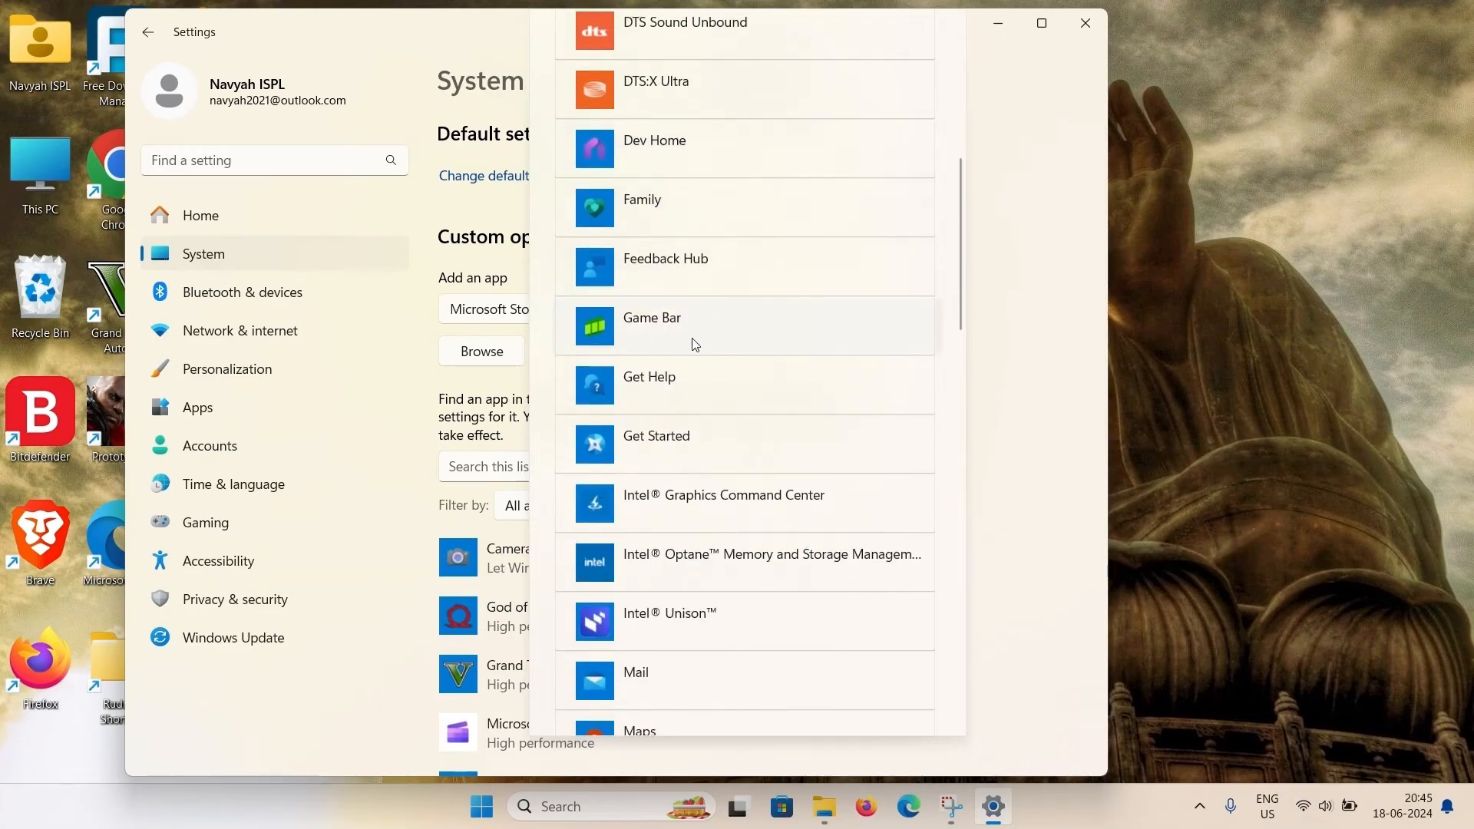
pyautogui.click(694, 343)
# Set Game Bar's graphics preference to High performance and save it
pyautogui.click(717, 475)
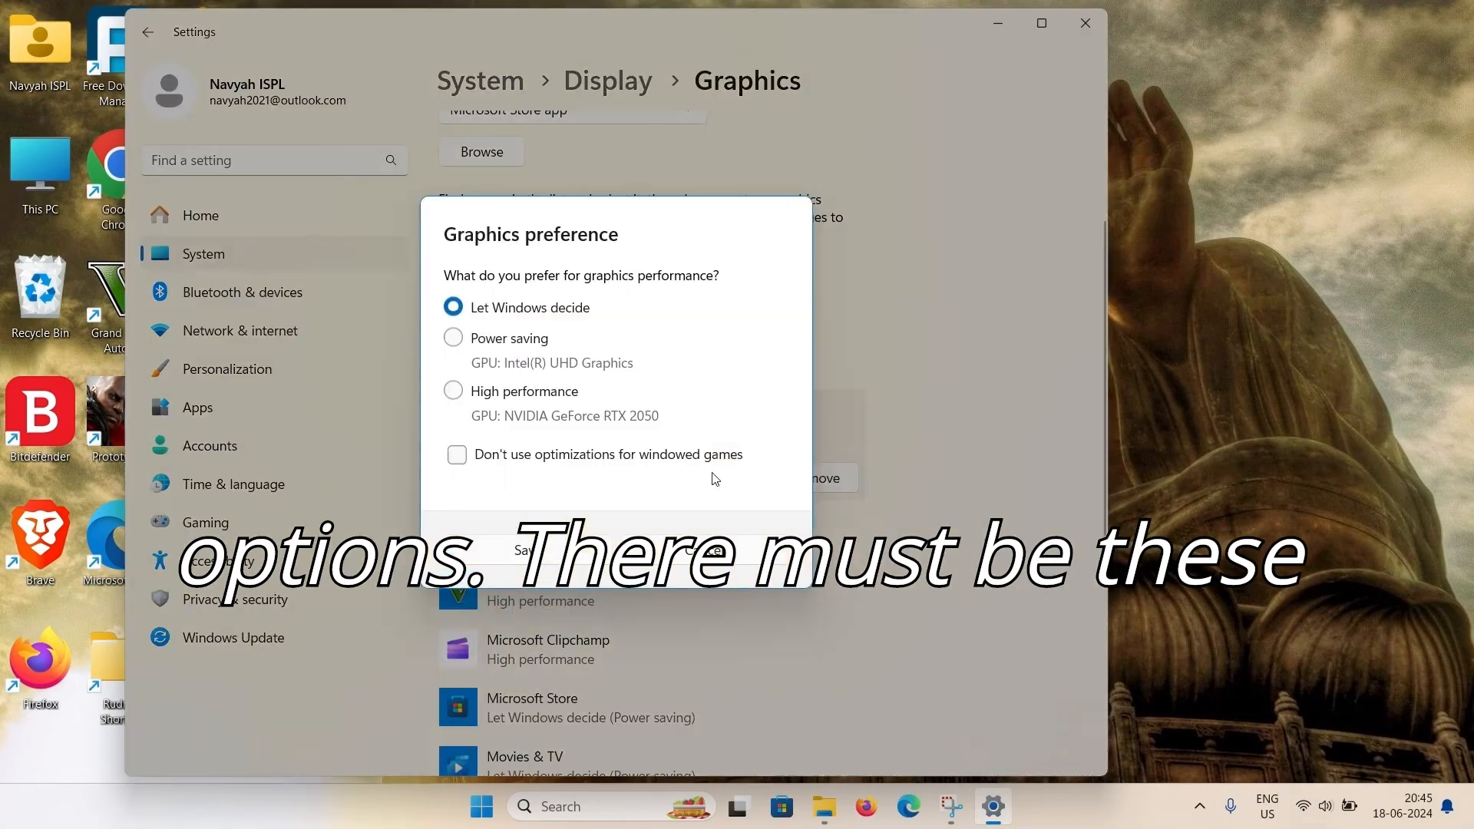
pyautogui.click(510, 393)
pyautogui.click(527, 549)
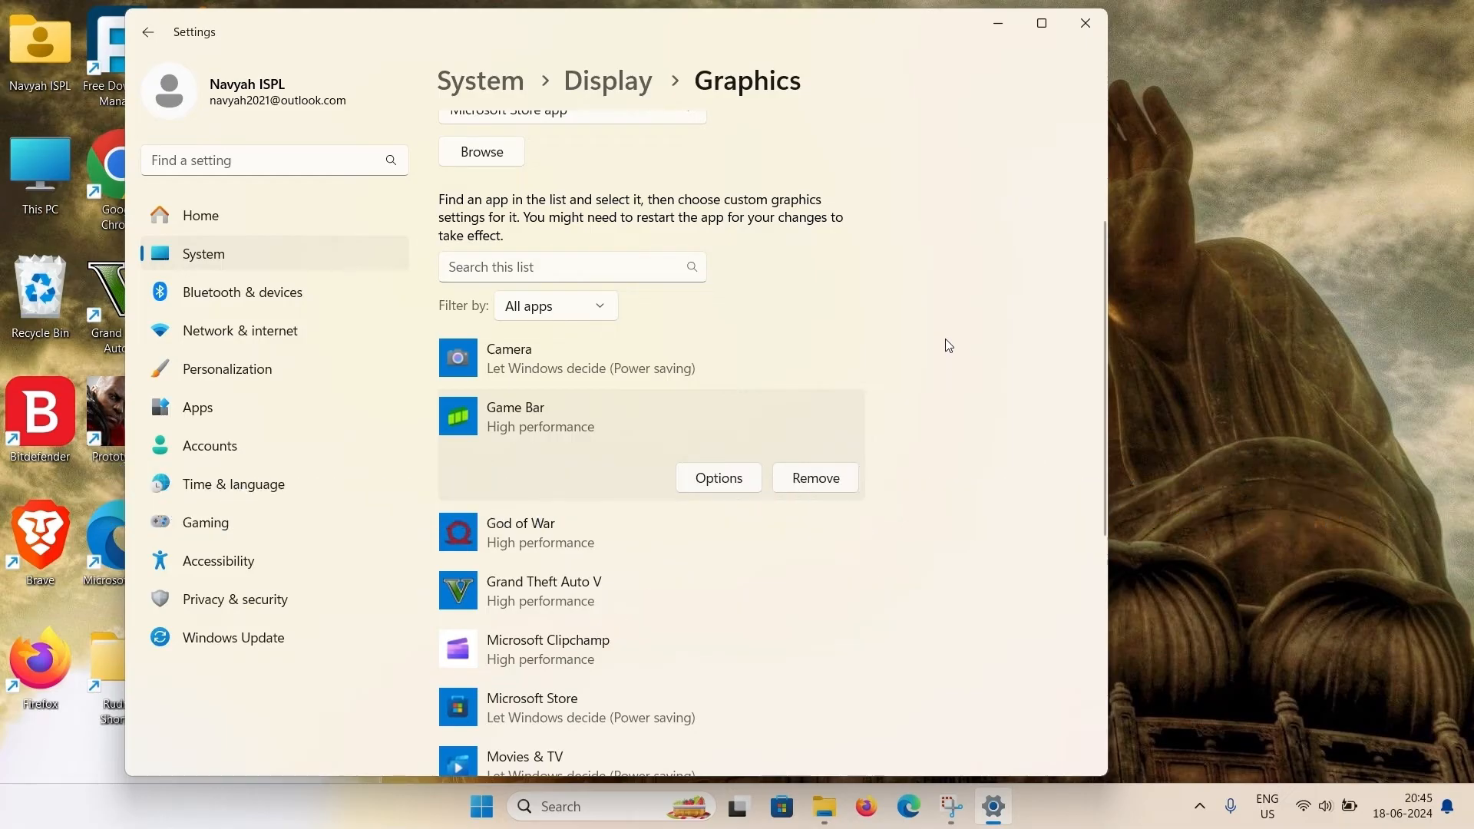
# Change the type of app to add to Desktop app and start browsing for its executable
pyautogui.scroll(2, 948, 346)
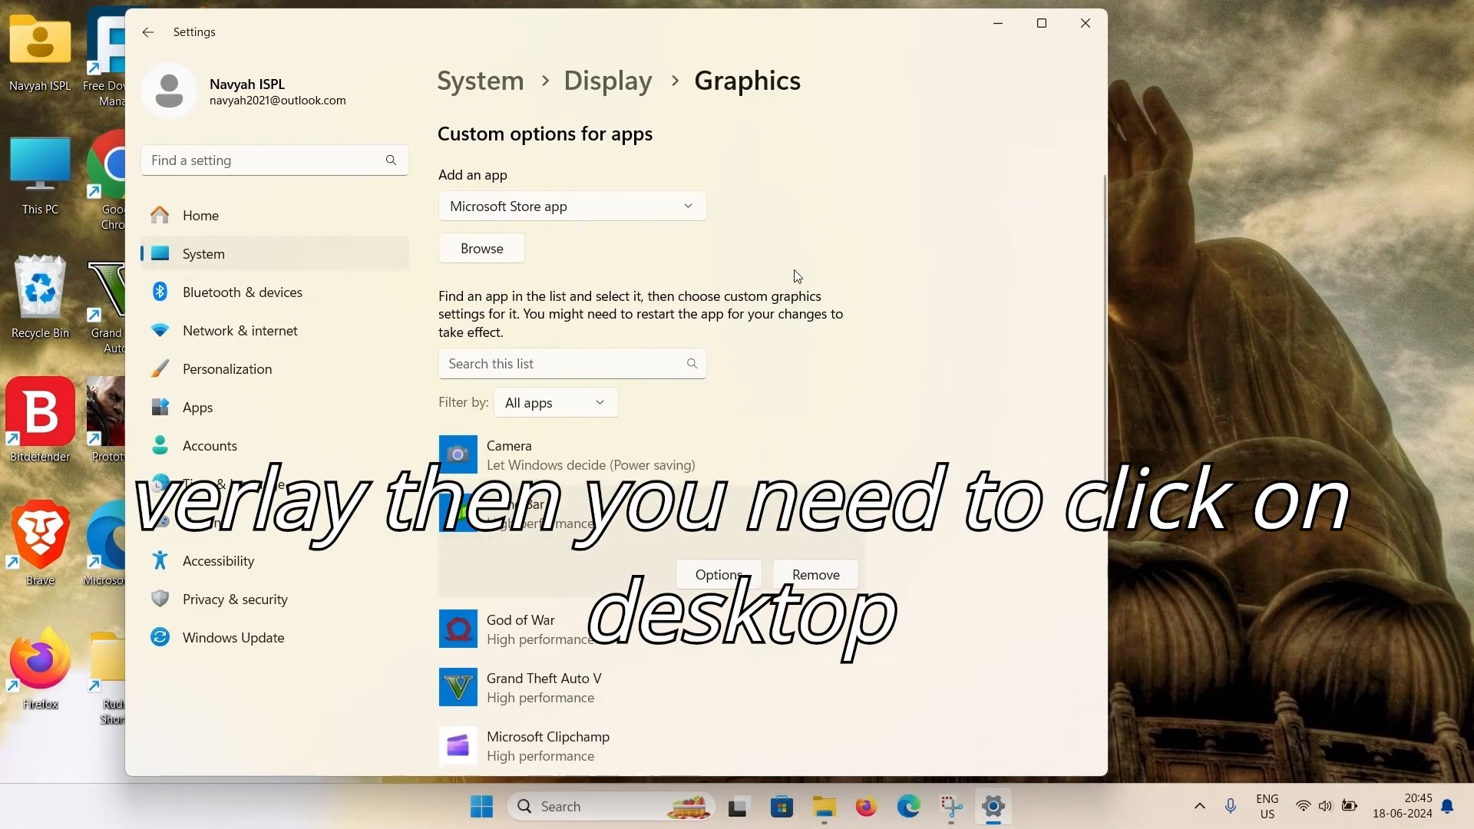
pyautogui.click(585, 213)
pyautogui.click(595, 186)
pyautogui.click(487, 253)
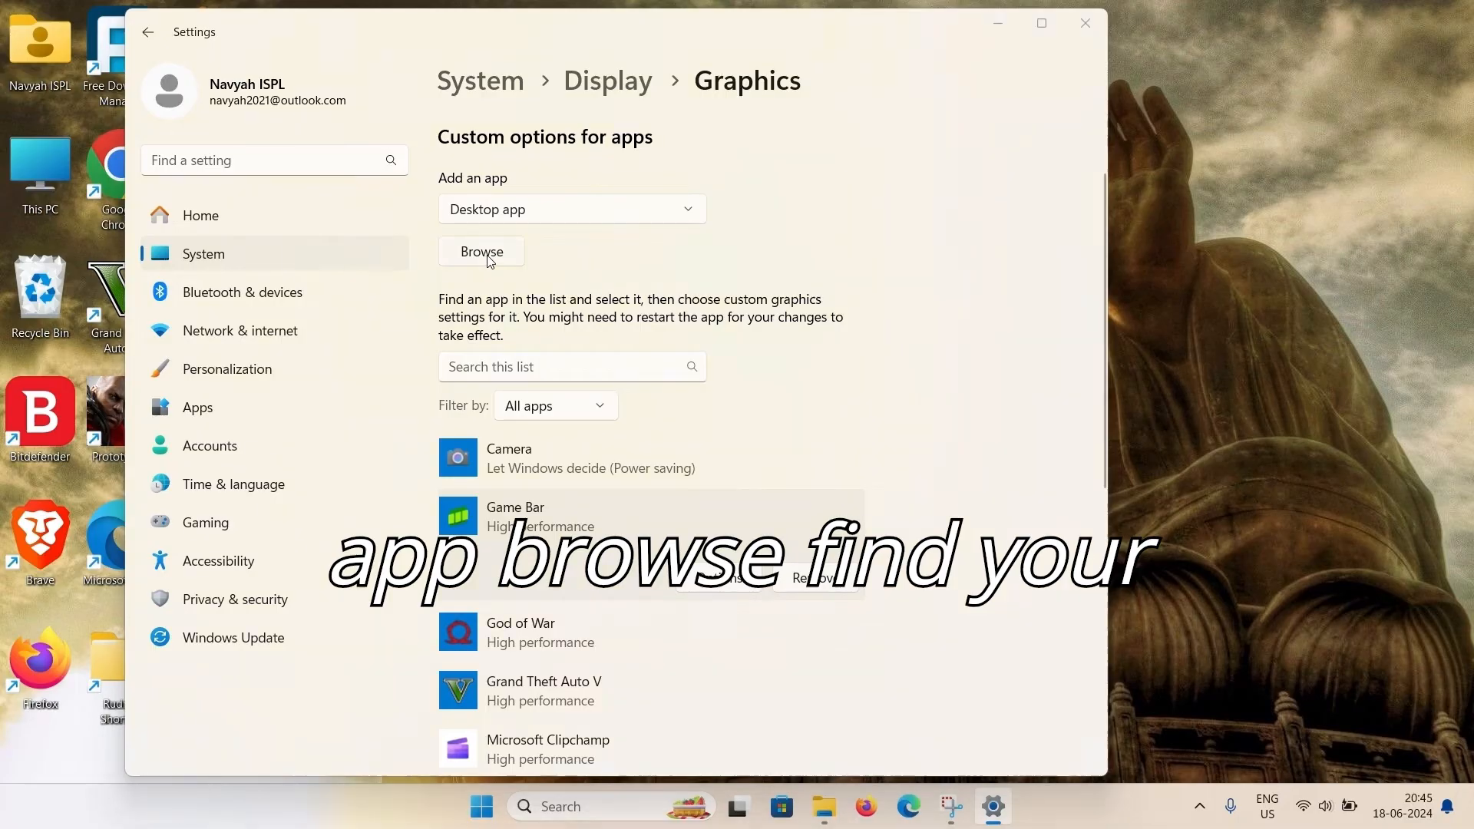
# Browse to the NVIDIA Corporation folder inside Program Files on the Acer (C:) drive
pyautogui.click(334, 61)
pyautogui.click(345, 61)
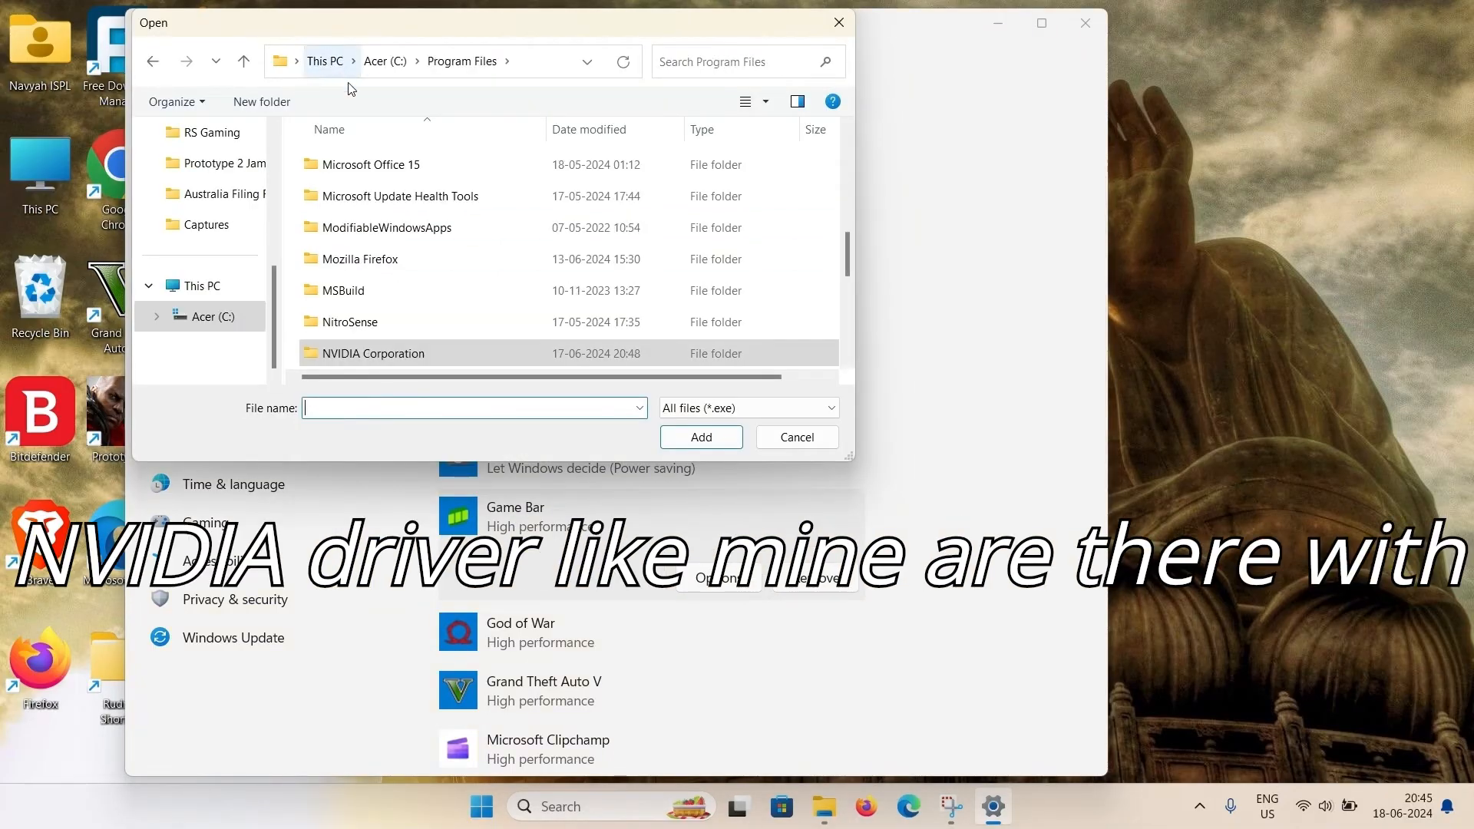
pyautogui.click(387, 60)
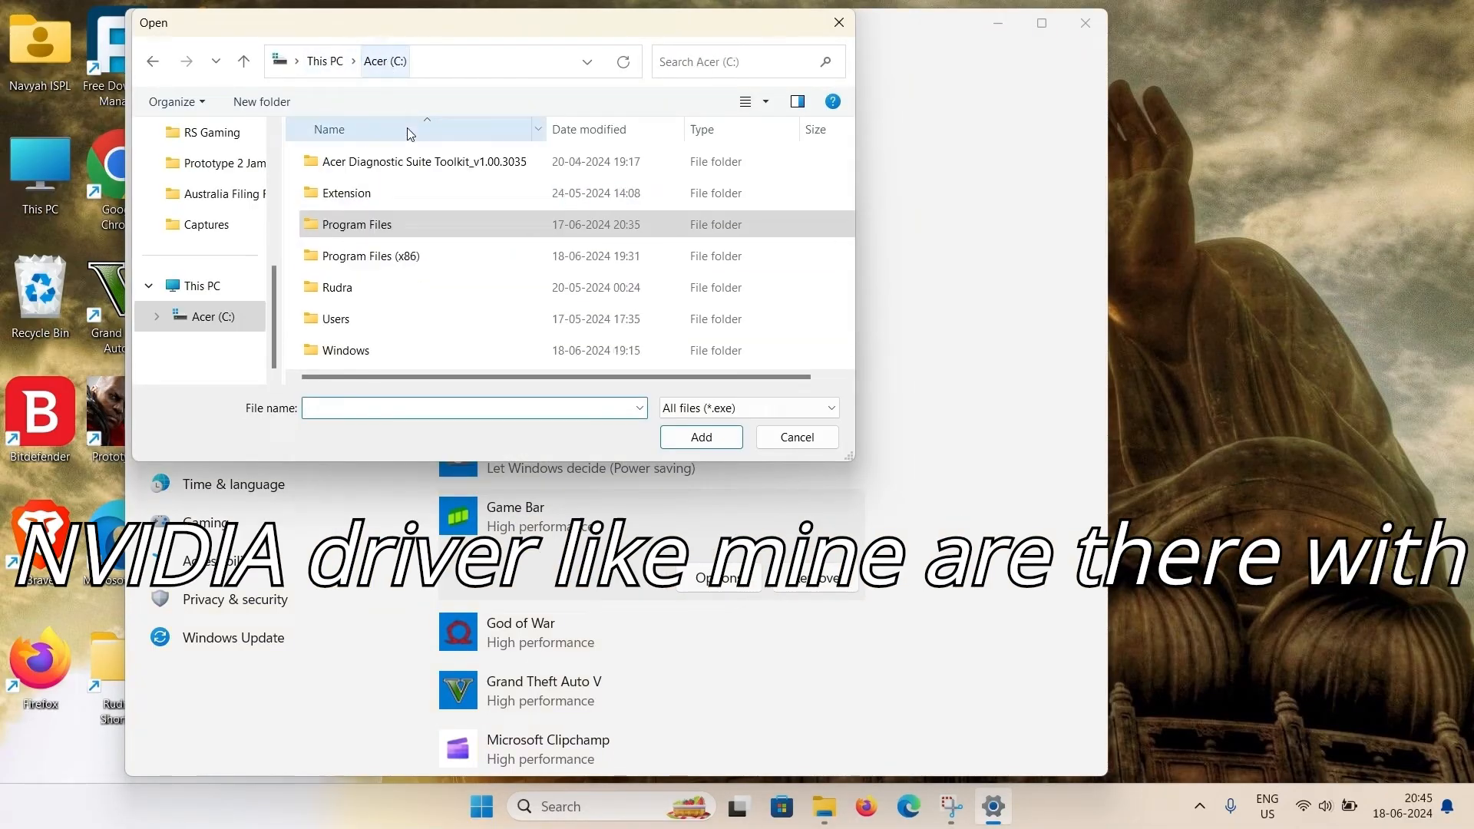
pyautogui.doubleClick(384, 228)
pyautogui.scroll(-4, 397, 270)
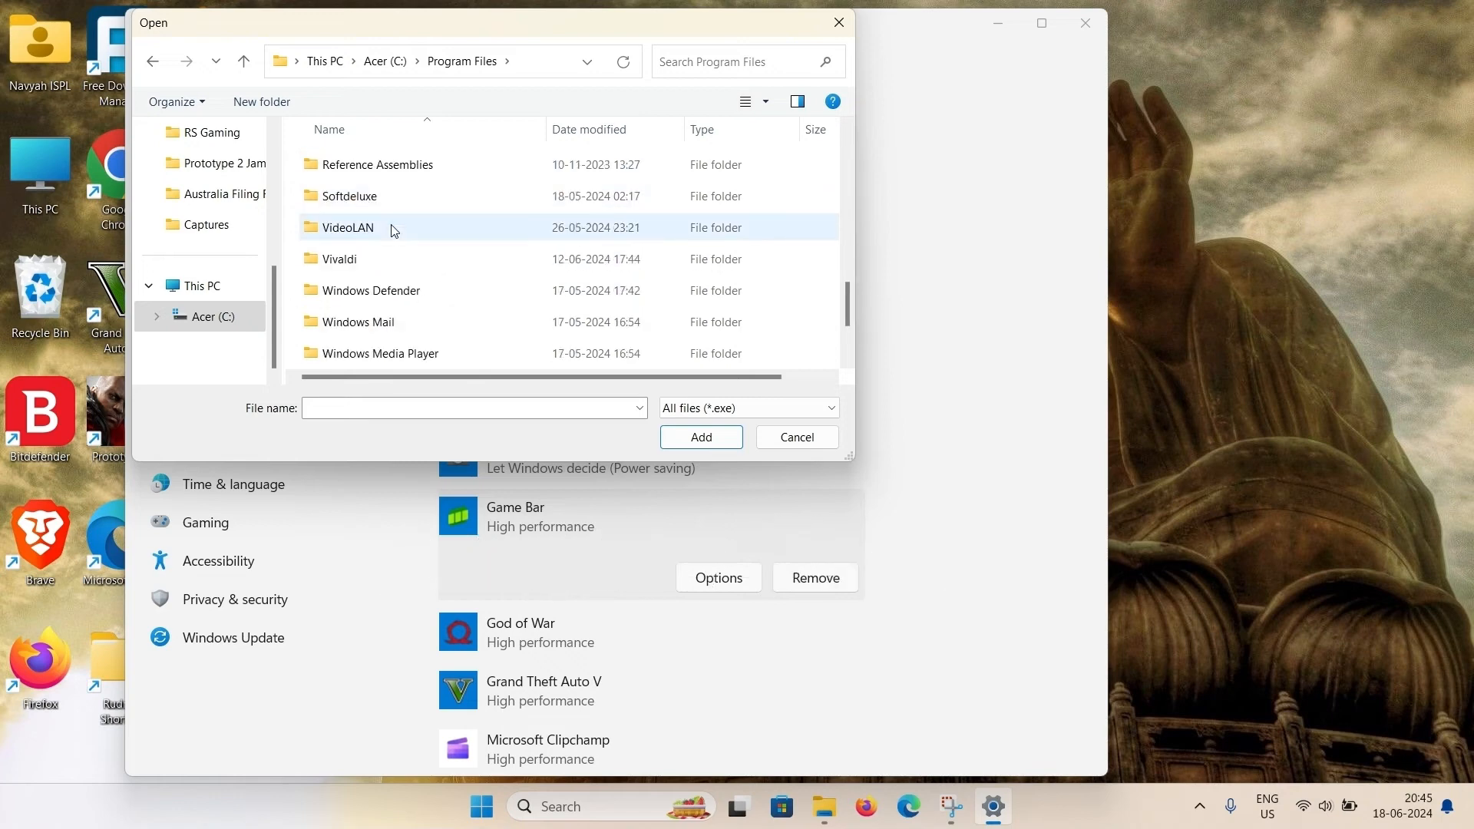
pyautogui.scroll(2, 397, 276)
pyautogui.doubleClick(396, 284)
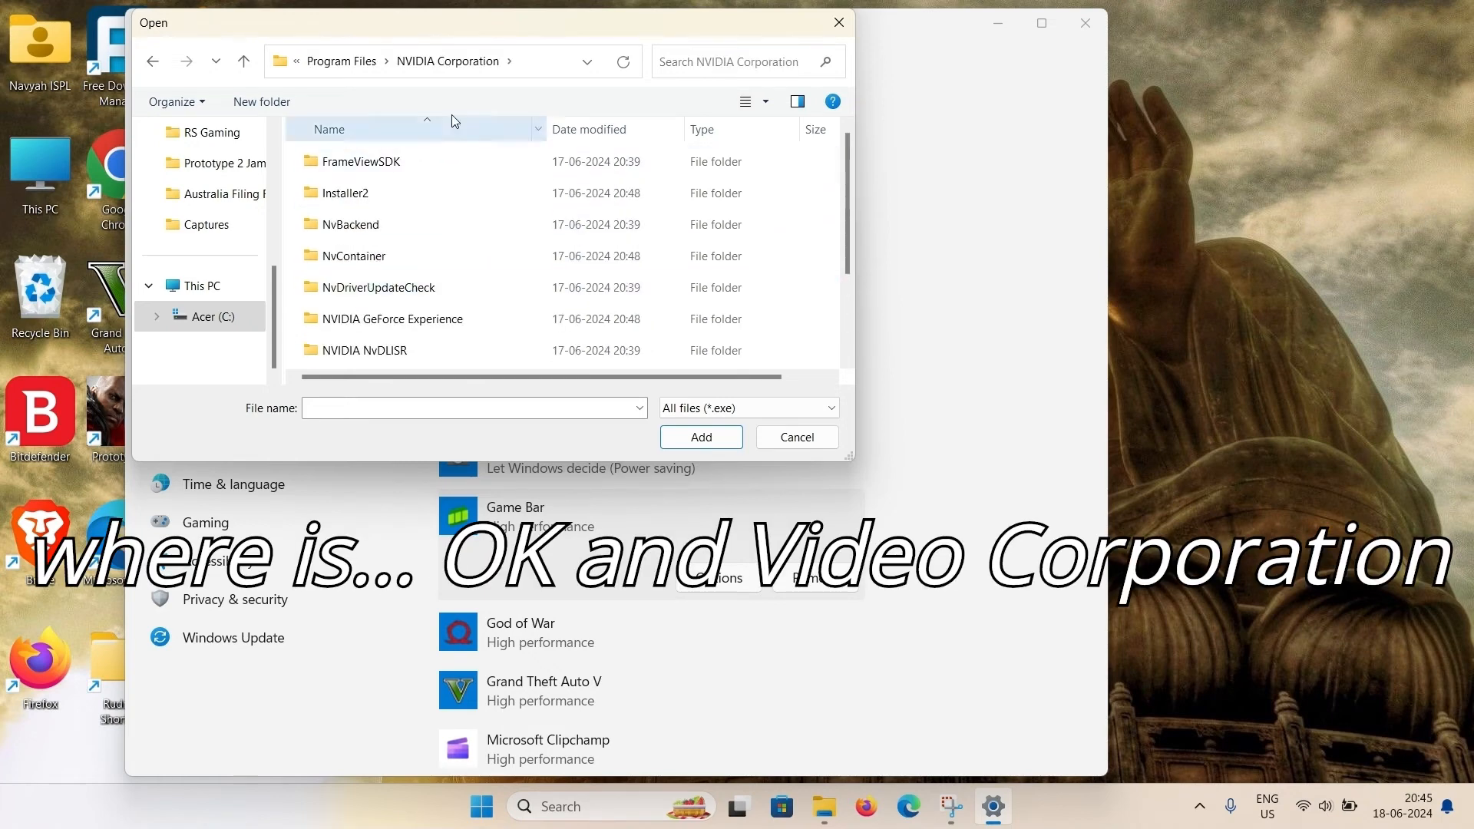
# Add NVIDIA GeForce Experience.exe from the NVIDIA GeForce Experience folder to the apps with custom graphics options
pyautogui.scroll(-1, 394, 288)
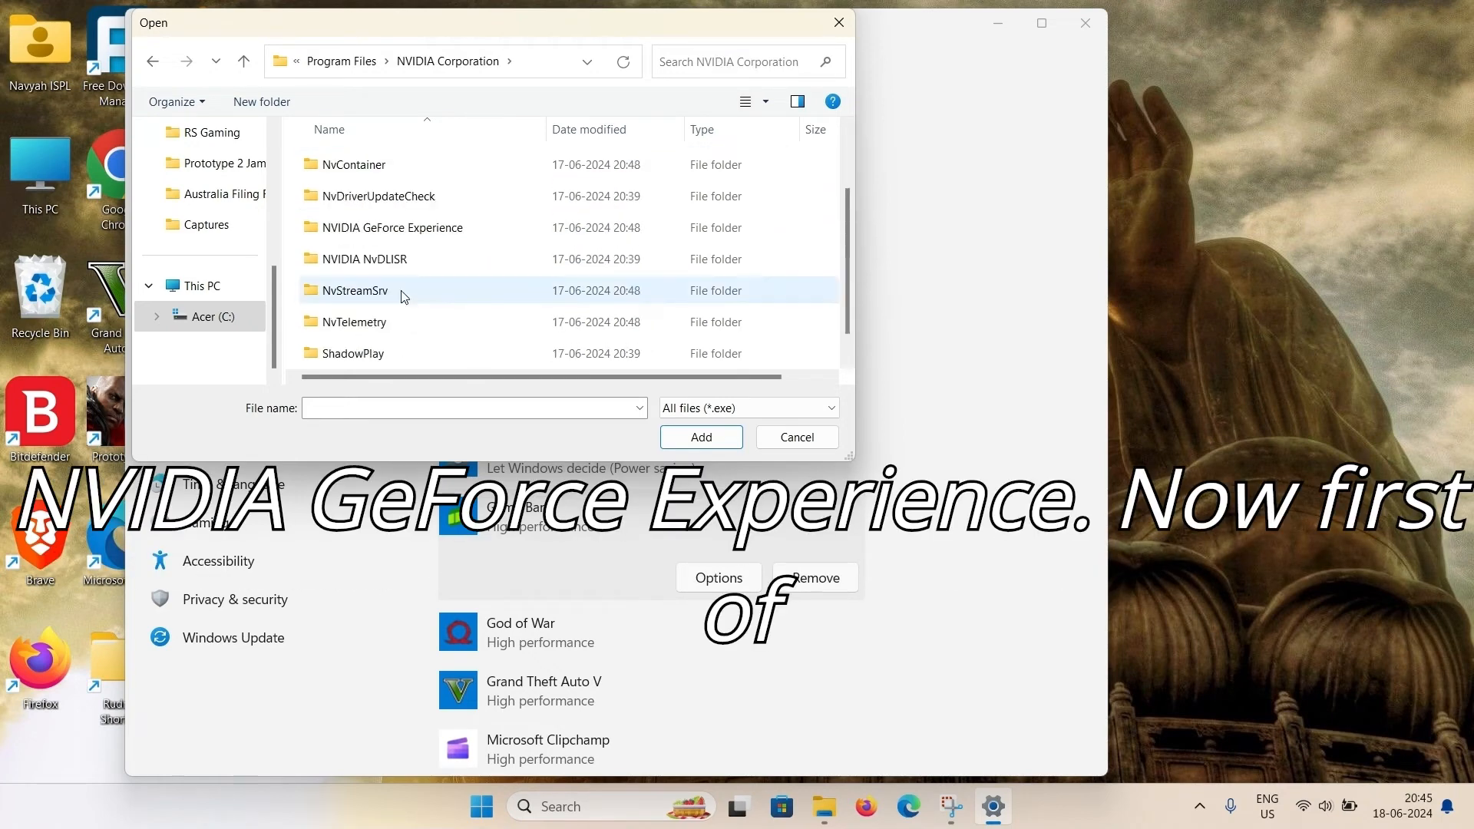
pyautogui.doubleClick(443, 233)
pyautogui.scroll(-2, 491, 253)
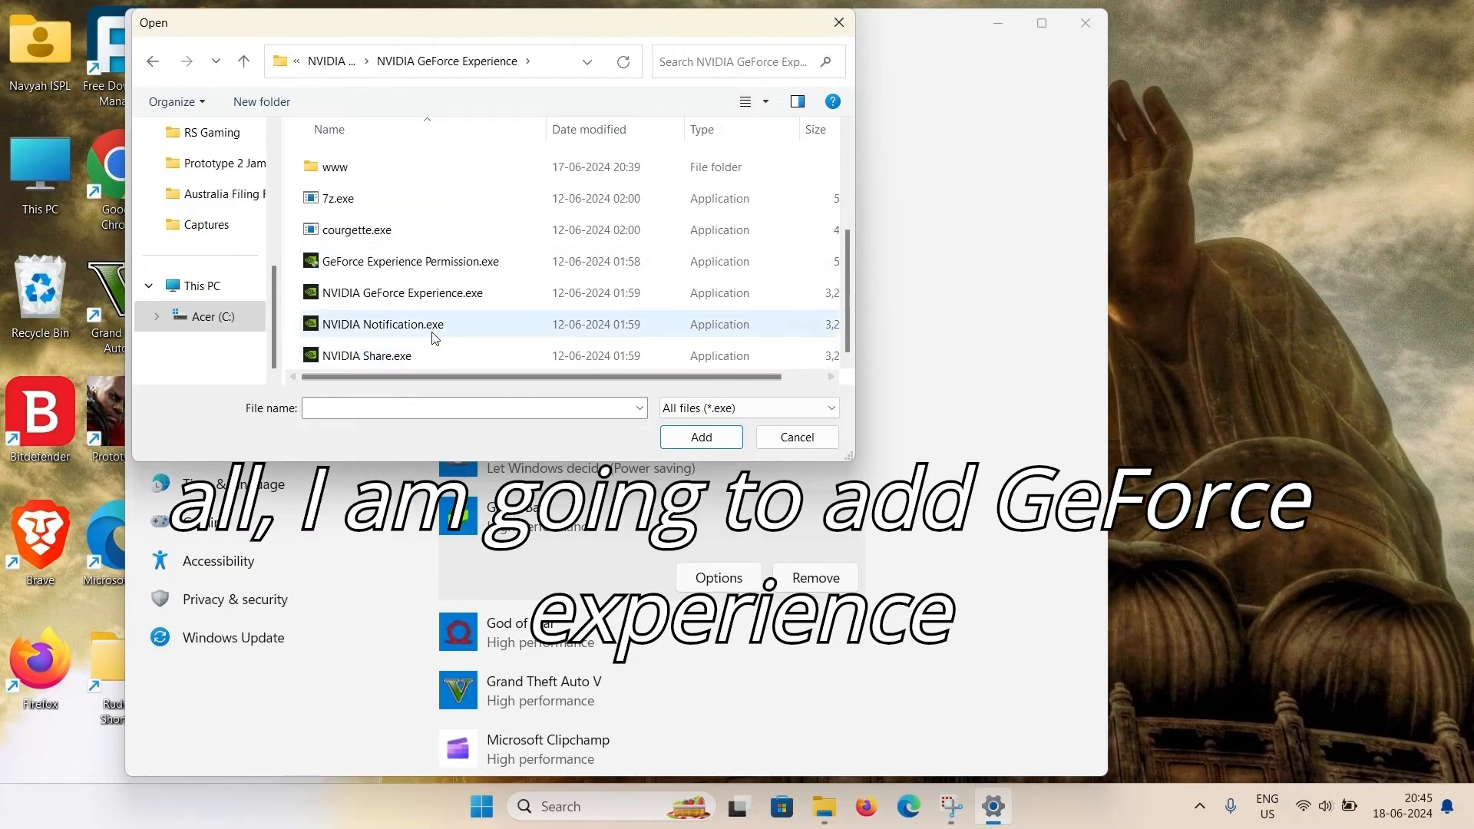
pyautogui.click(448, 298)
pyautogui.click(729, 439)
# Set the graphics preference of NVIDIA GeForce Experience to High performance and save it
pyautogui.scroll(-5, 724, 444)
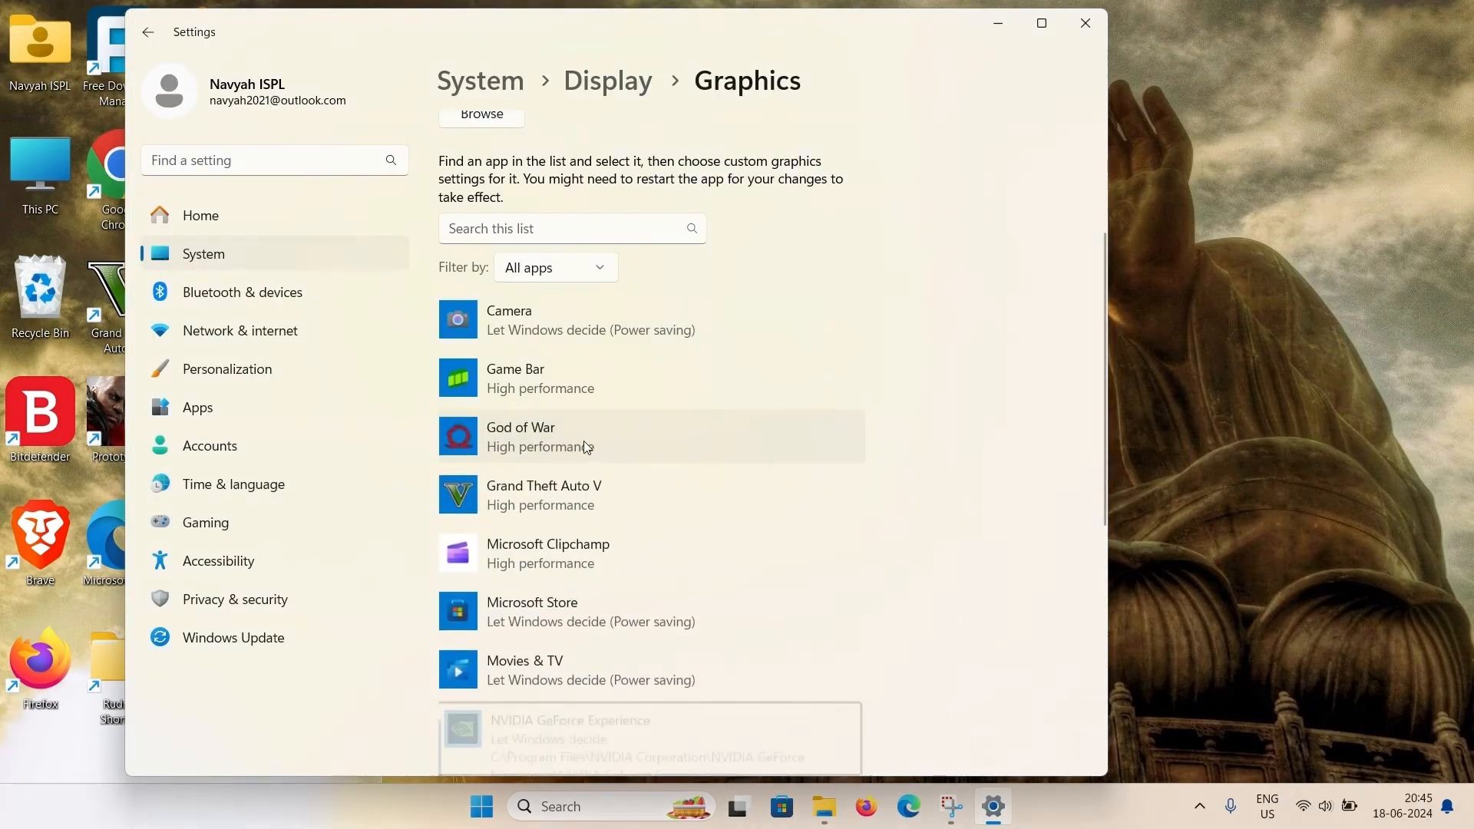
pyautogui.click(711, 627)
pyautogui.click(453, 391)
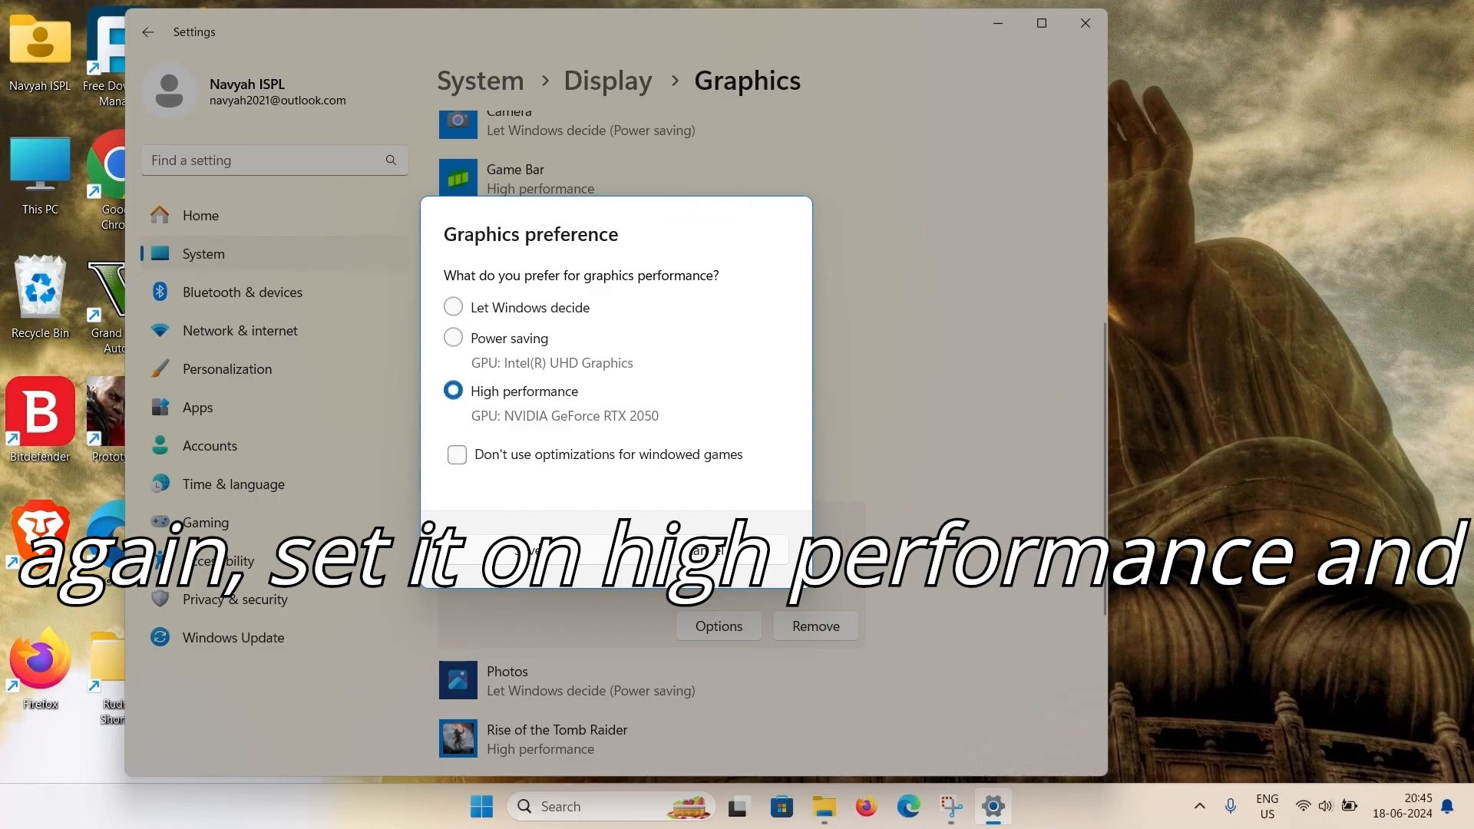
pyautogui.click(530, 550)
# Browse for another desktop app and add NVIDIA Share.exe from the NVIDIA GeForce Experience folder
pyautogui.scroll(6, 689, 371)
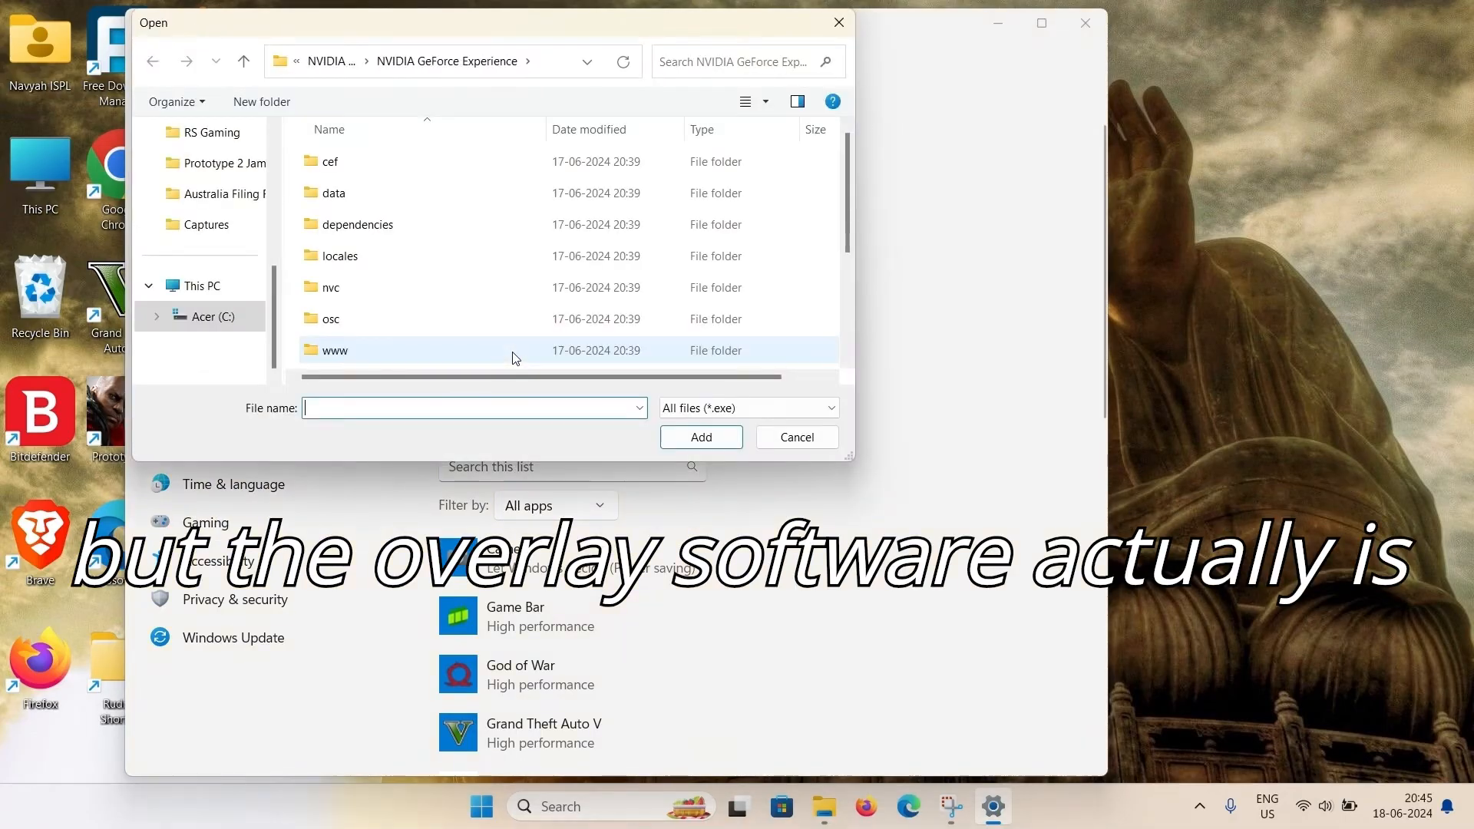
pyautogui.scroll(-3, 461, 269)
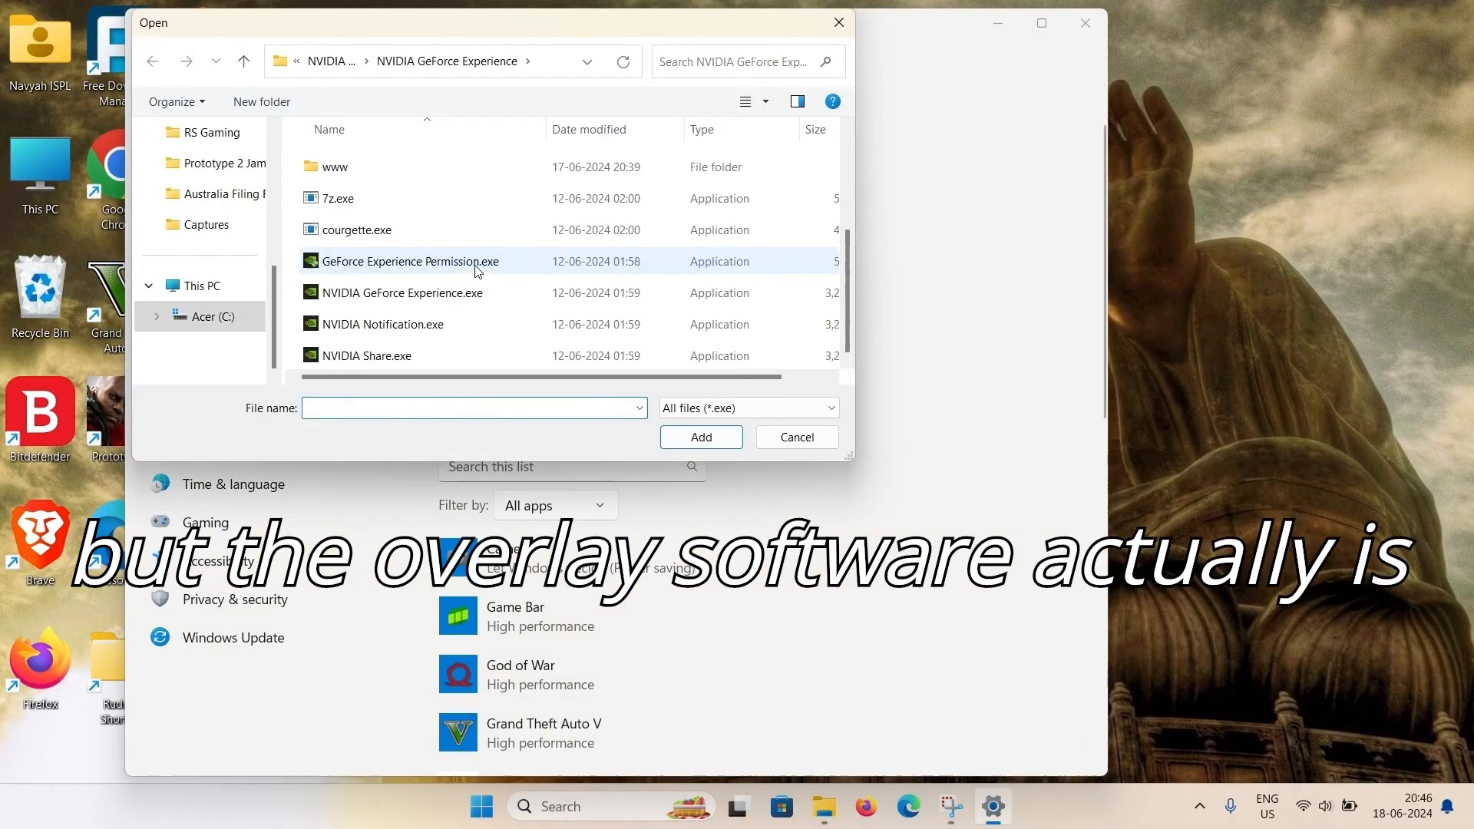
pyautogui.click(385, 358)
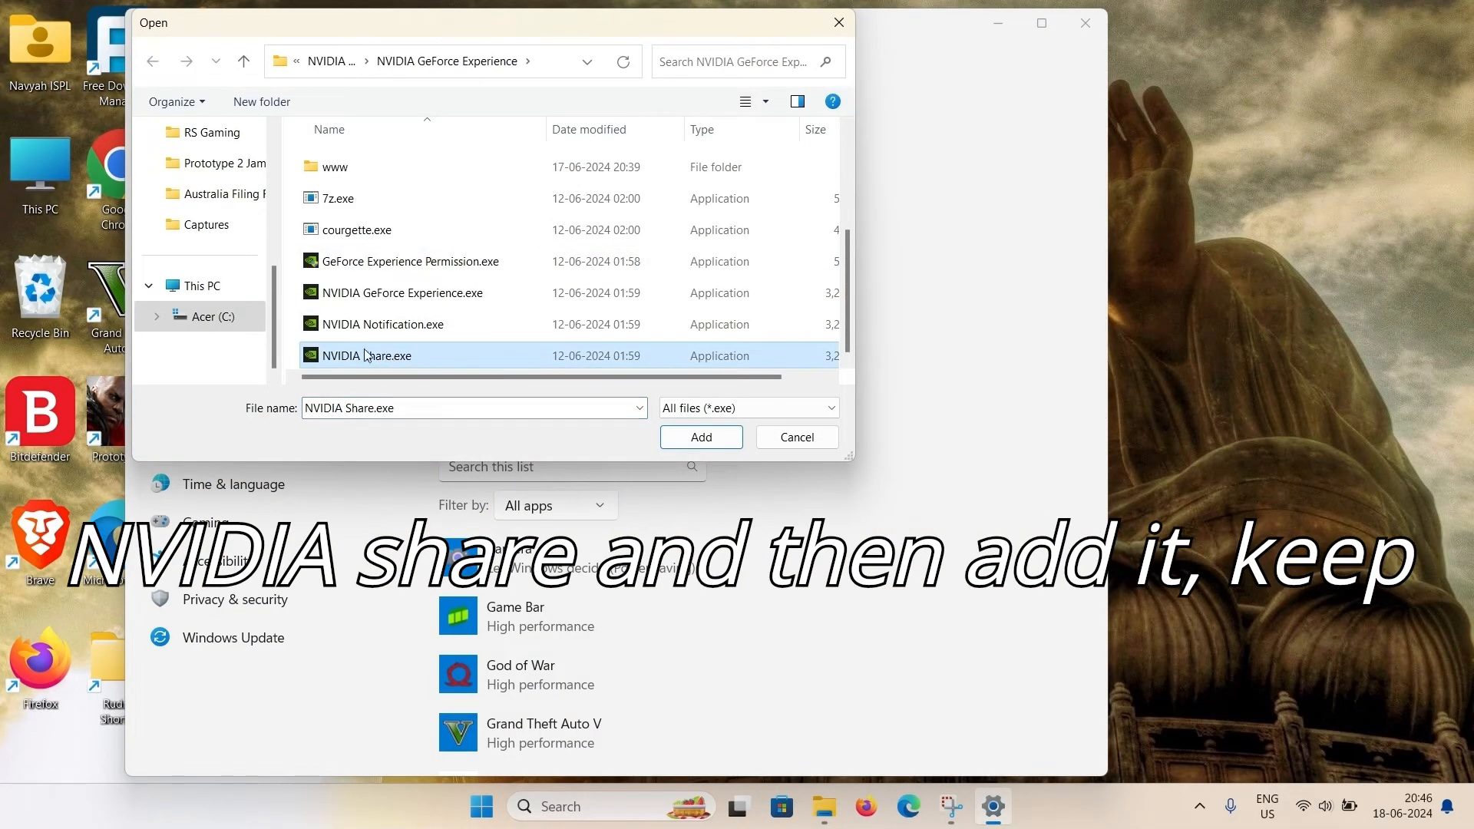
pyautogui.click(672, 439)
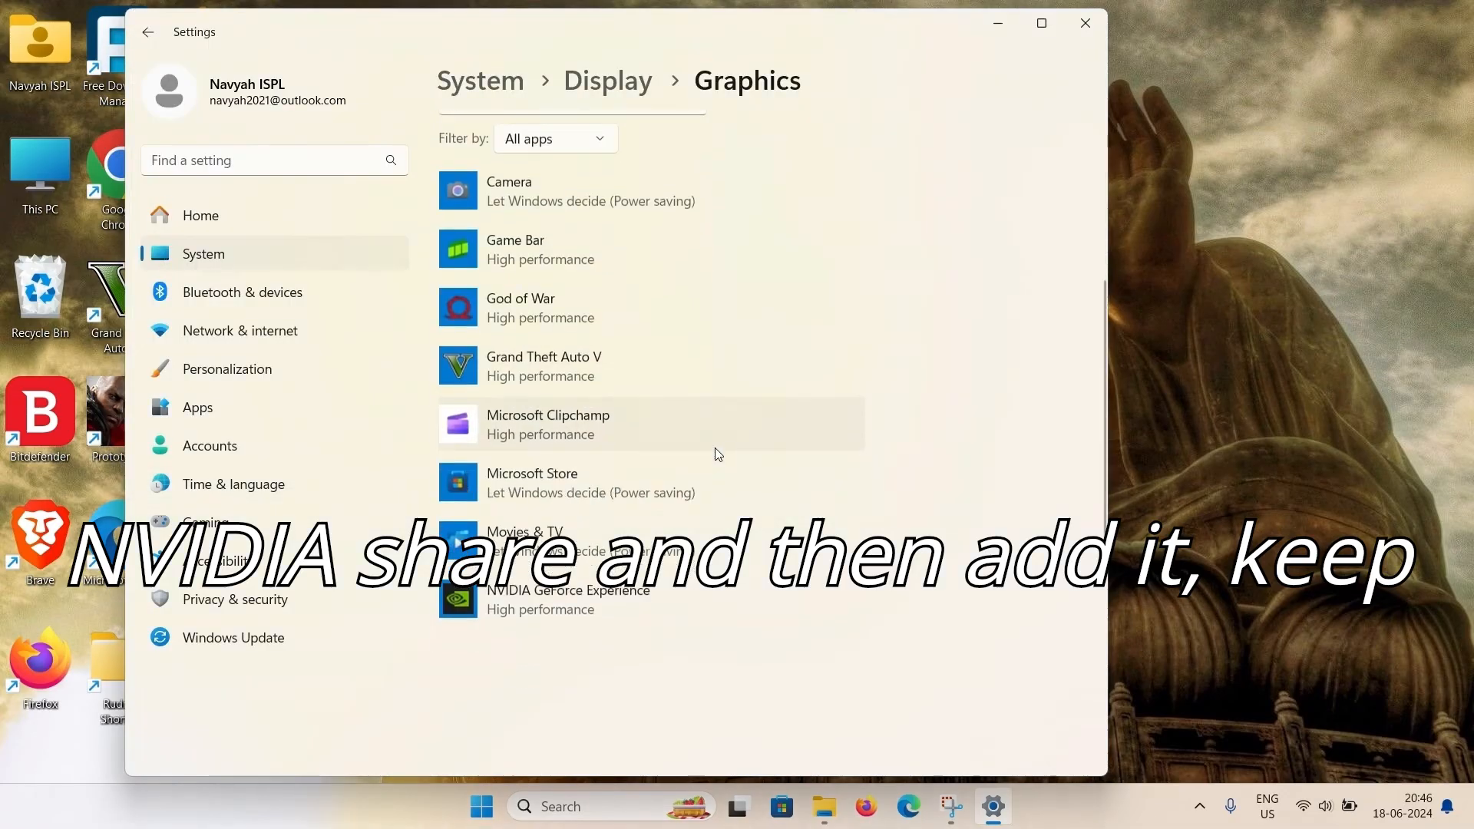
# Set the graphics preference of NVIDIA Share to High performance and save it
pyautogui.click(710, 628)
pyautogui.click(508, 393)
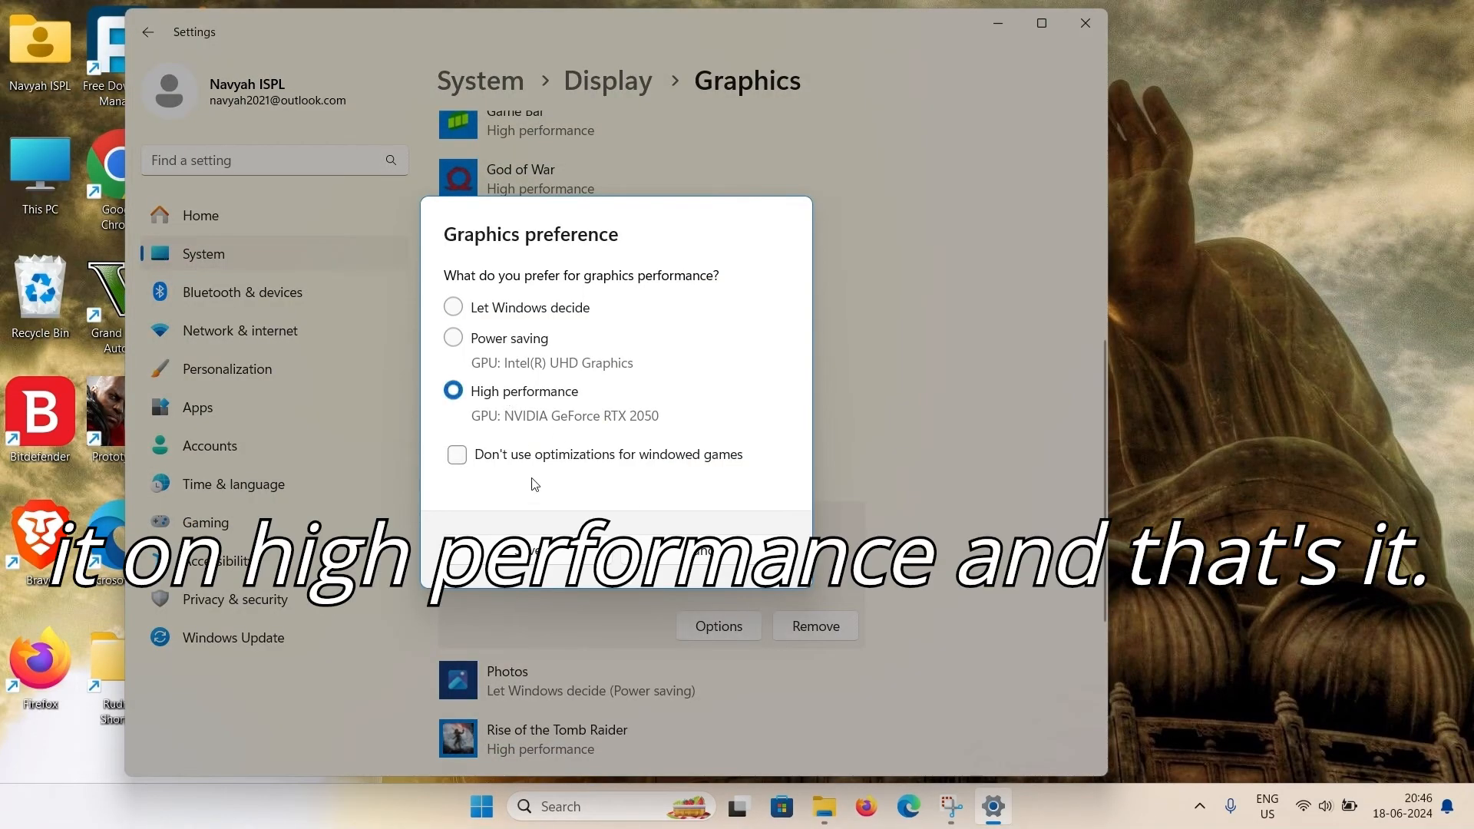
pyautogui.click(530, 551)
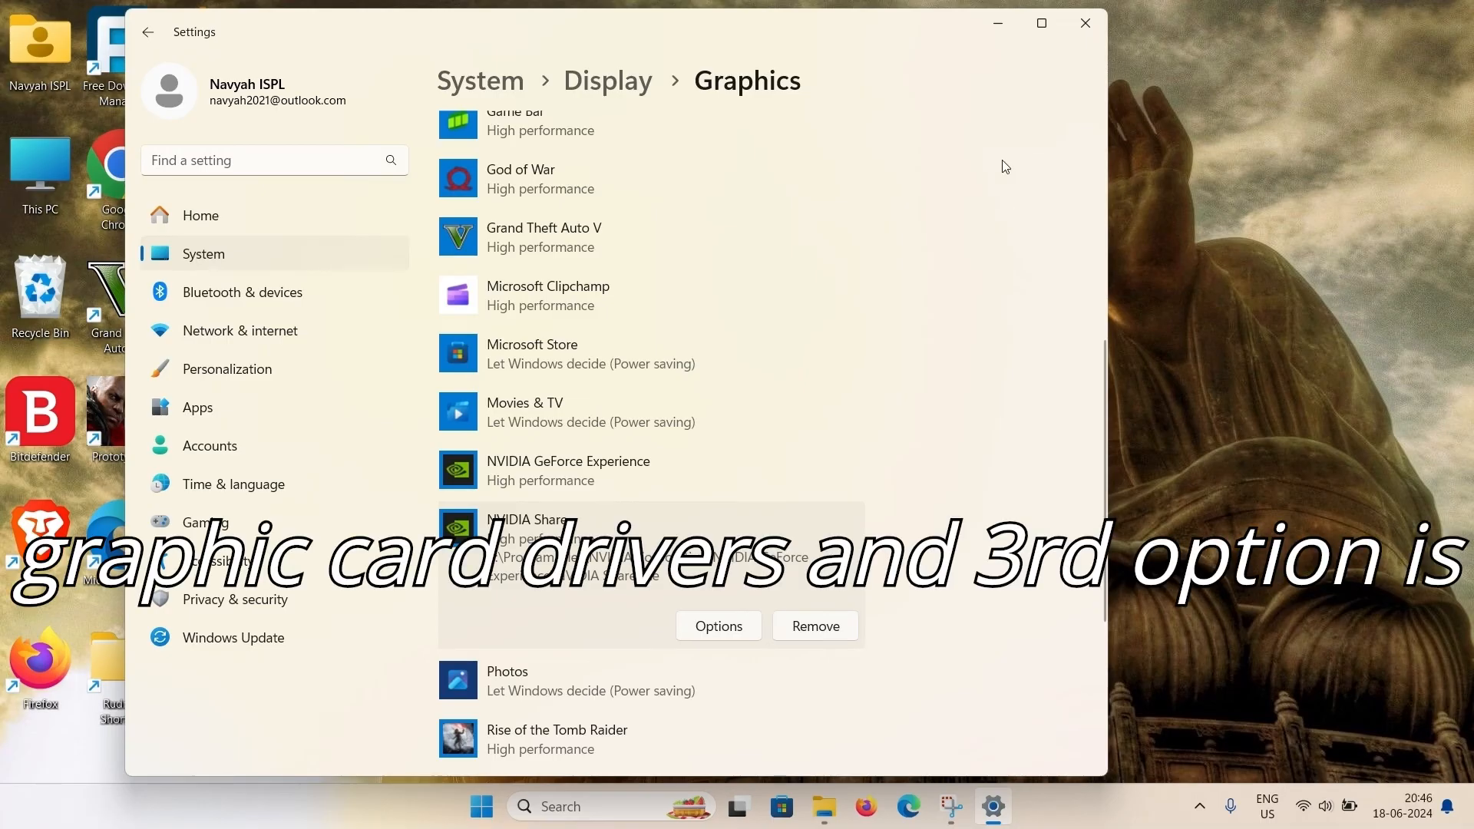
# Close the Settings window and turn on the NVIDIA performance overlay on the desktop
pyautogui.scroll(5, 795, 434)
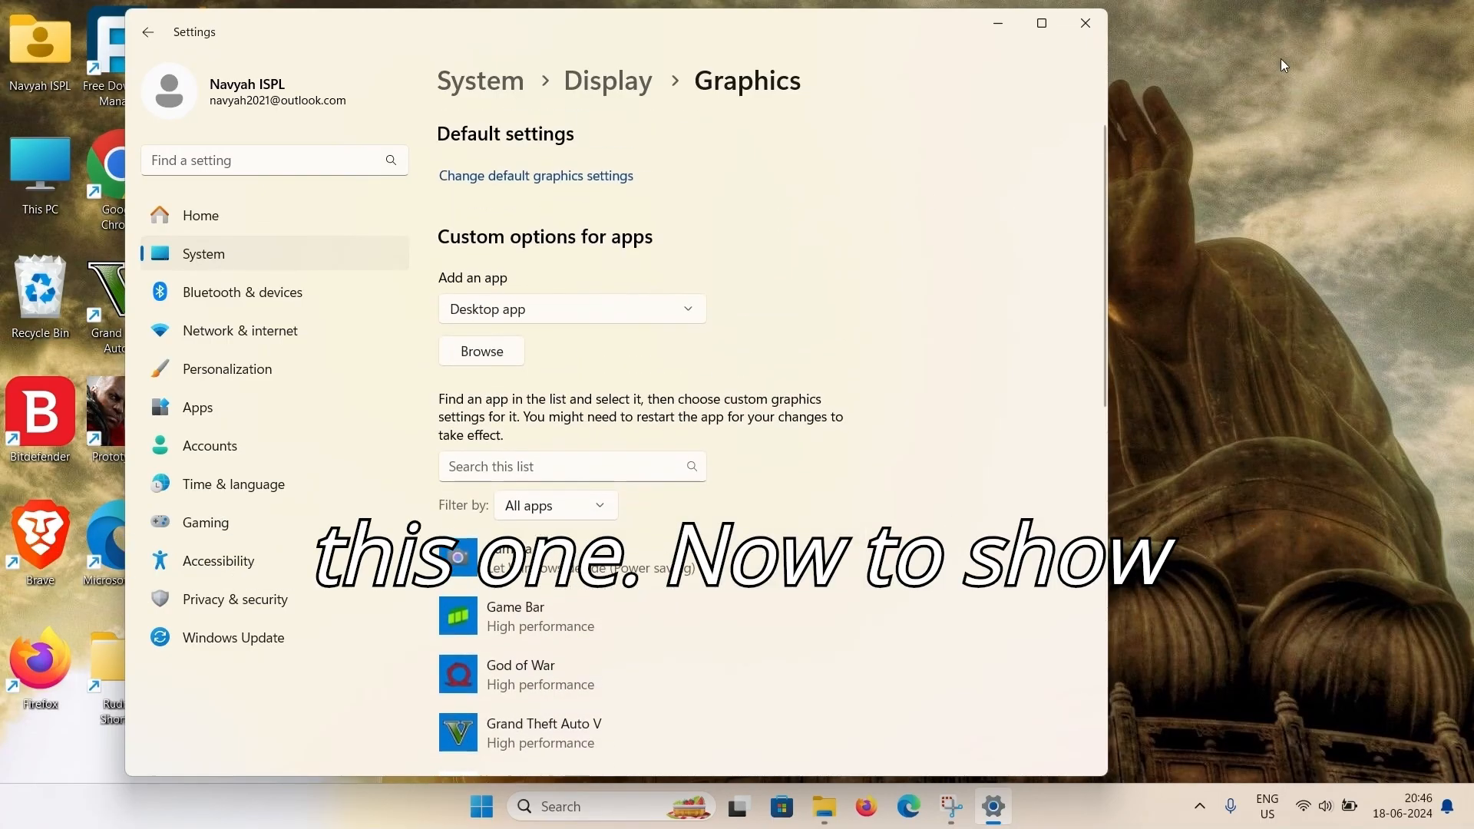
pyautogui.click(1085, 23)
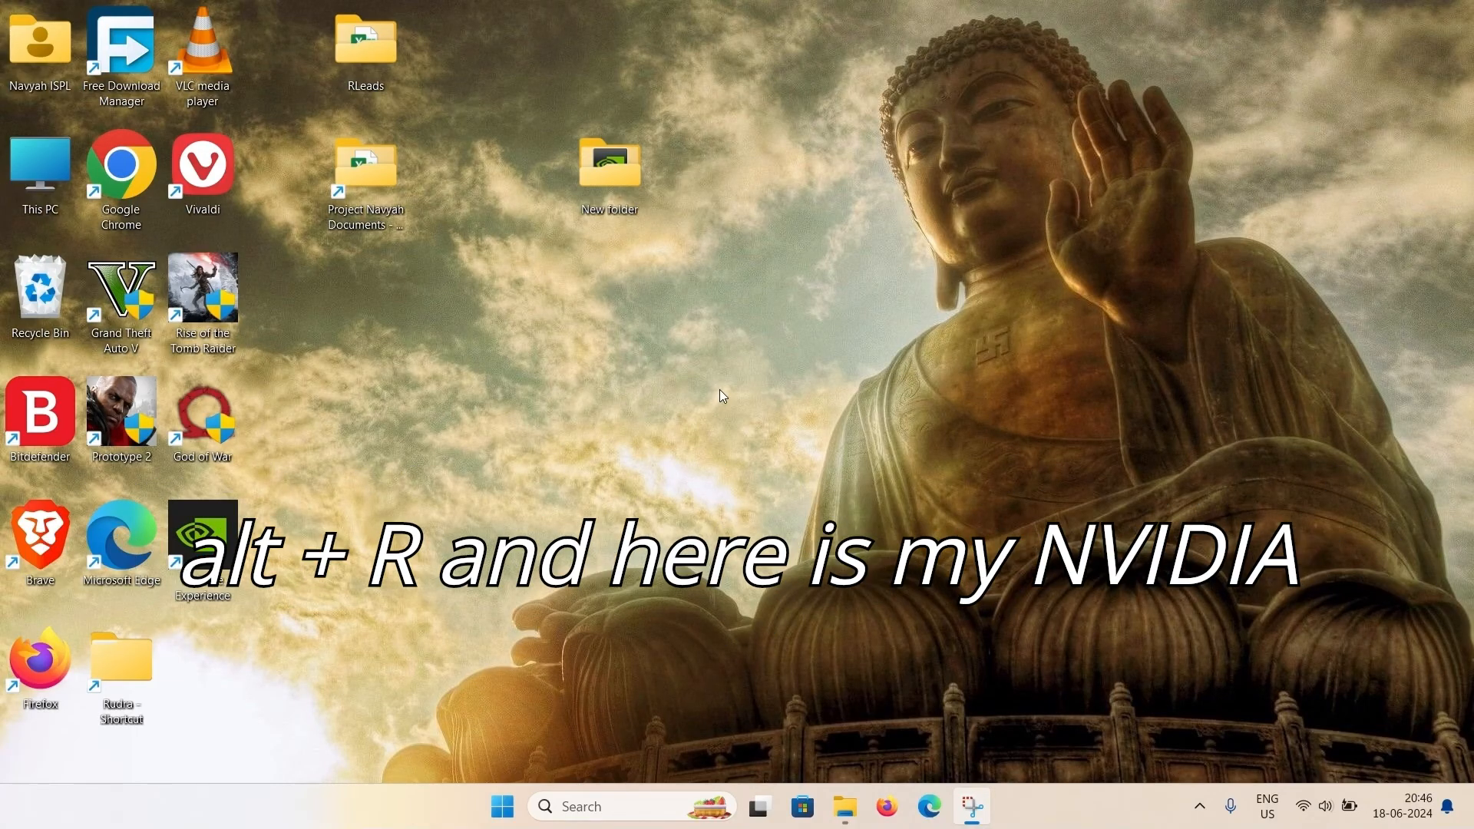
pyautogui.hotkey('alt', 'r')
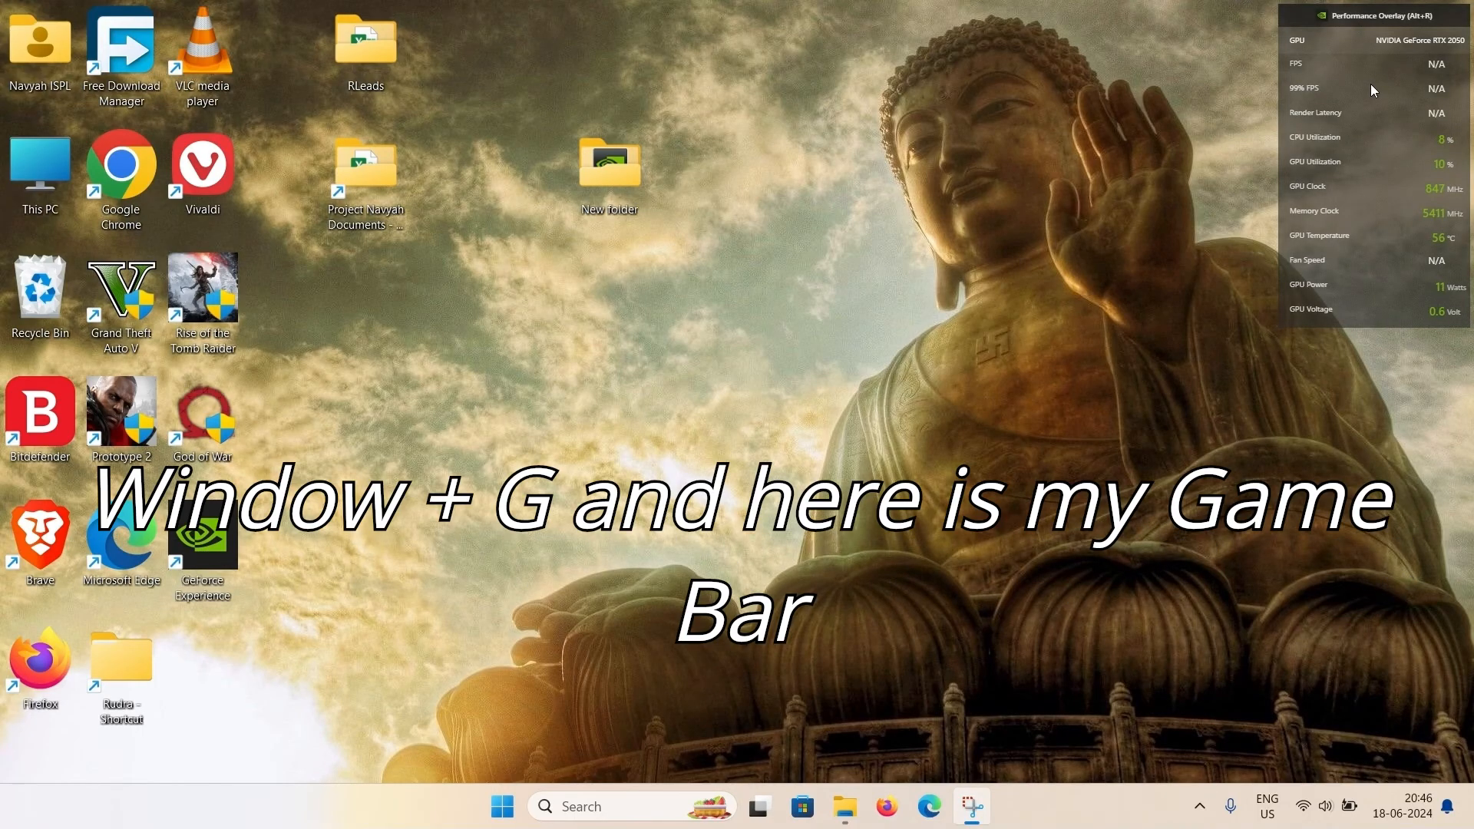
# Open Game Bar, show its Performance widget, pin it to the screen and return to the desktop
pyautogui.press('super+g')
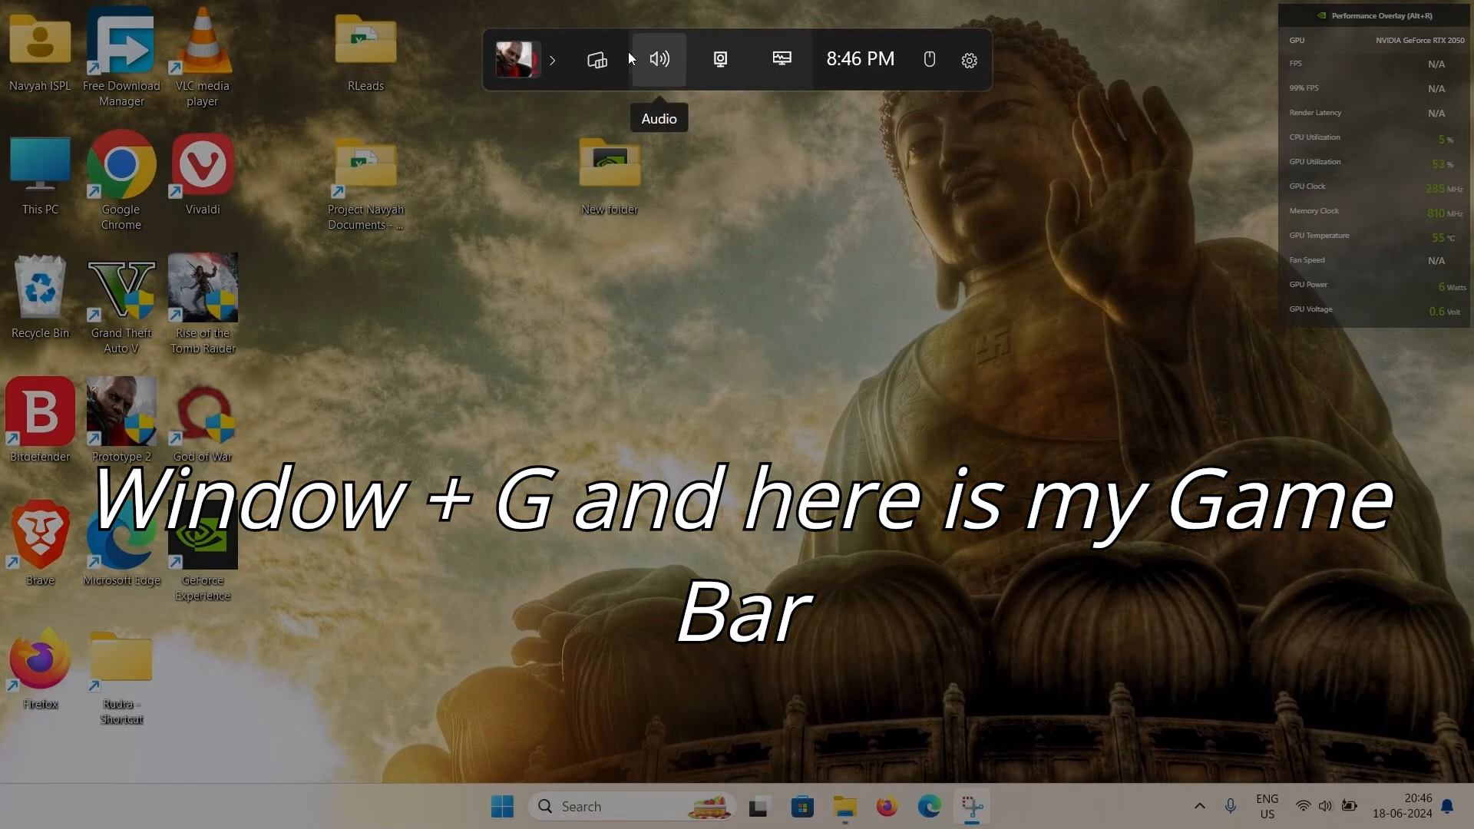
pyautogui.click(599, 60)
pyautogui.click(666, 258)
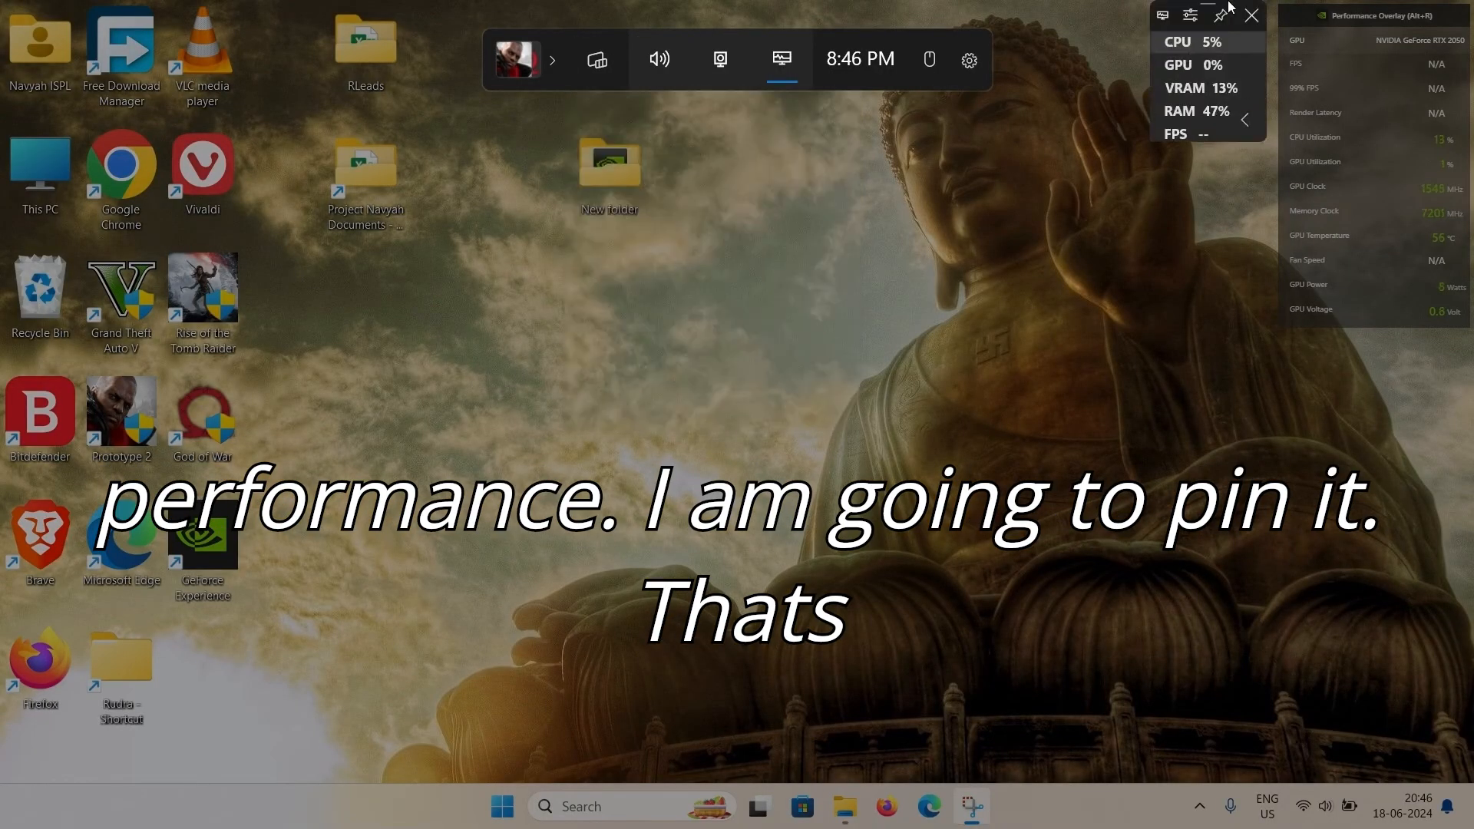
pyautogui.click(1223, 14)
pyautogui.click(872, 378)
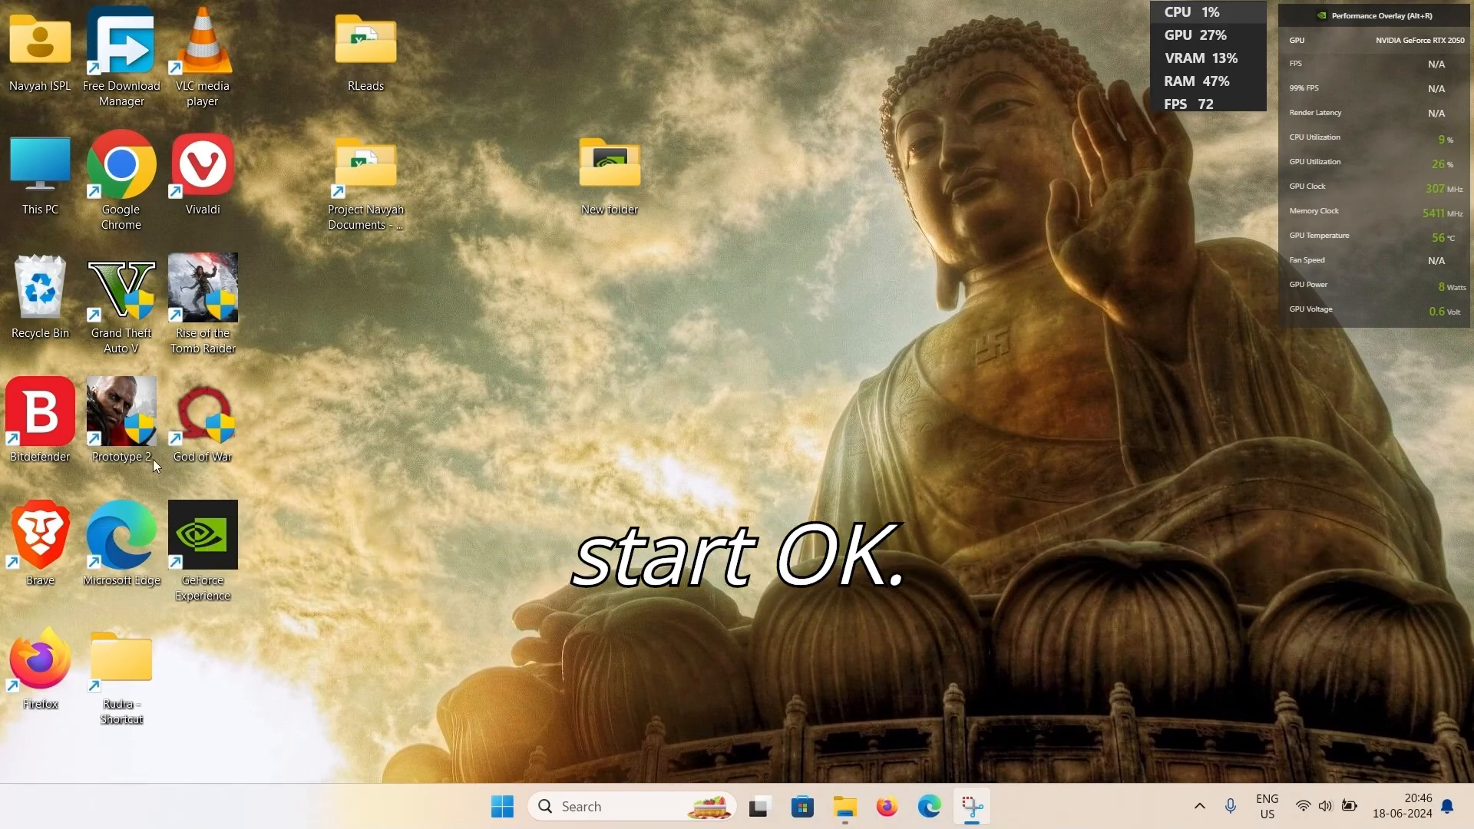
# Launch Prototype 2 from the desktop with both performance overlays on
pyautogui.doubleClick(132, 422)
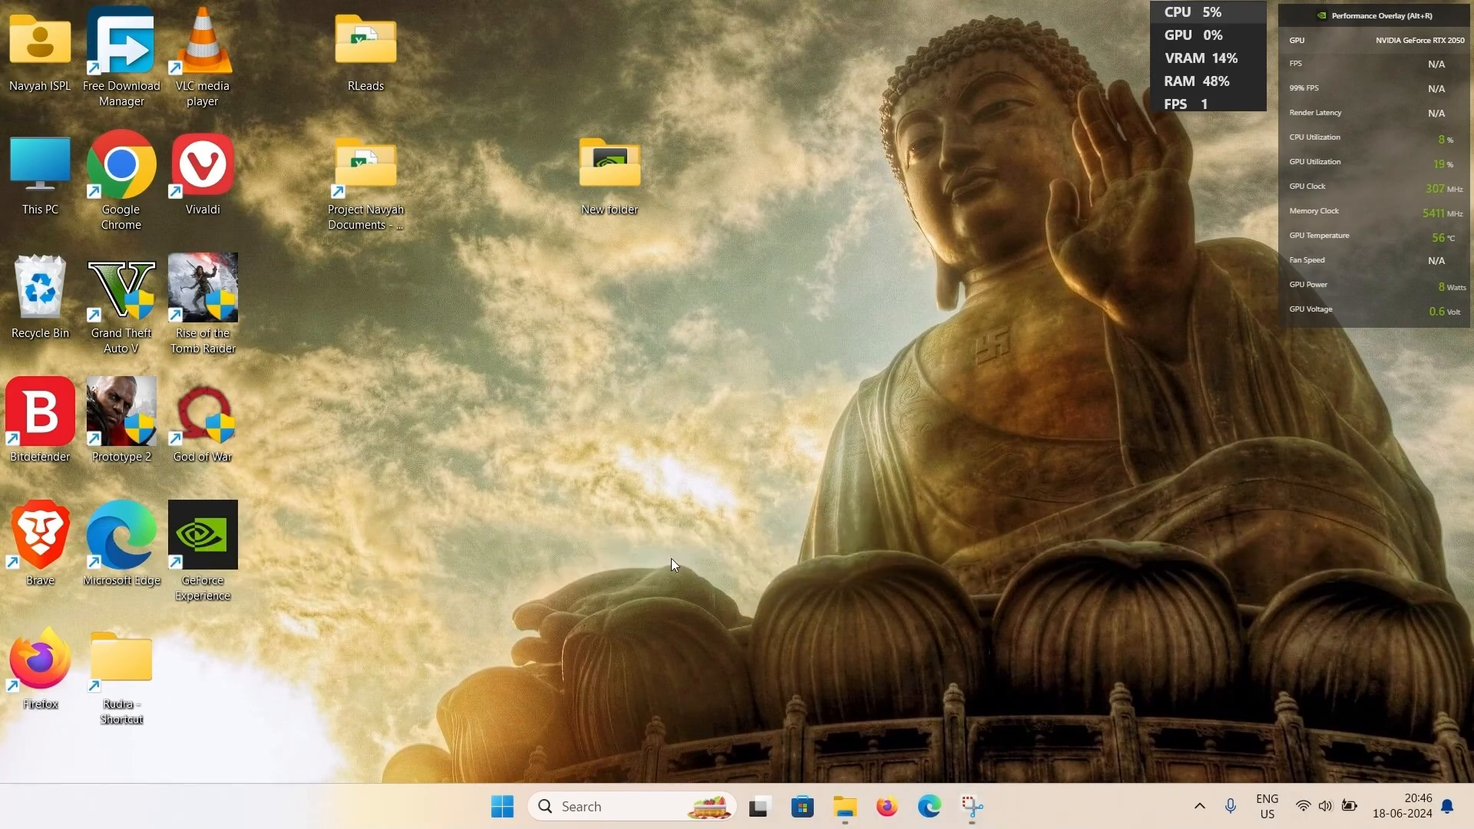